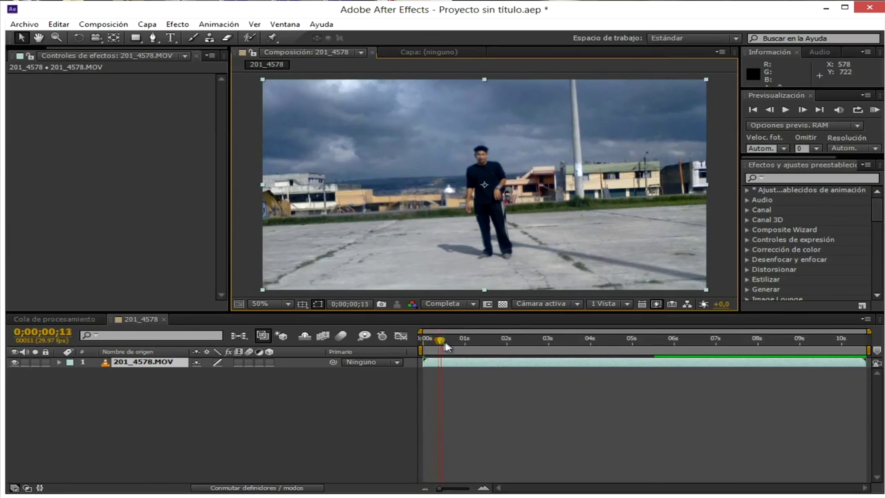
- Preview the 201_4578.MOV clip and apply the 3D camera tracker to it
key(space)
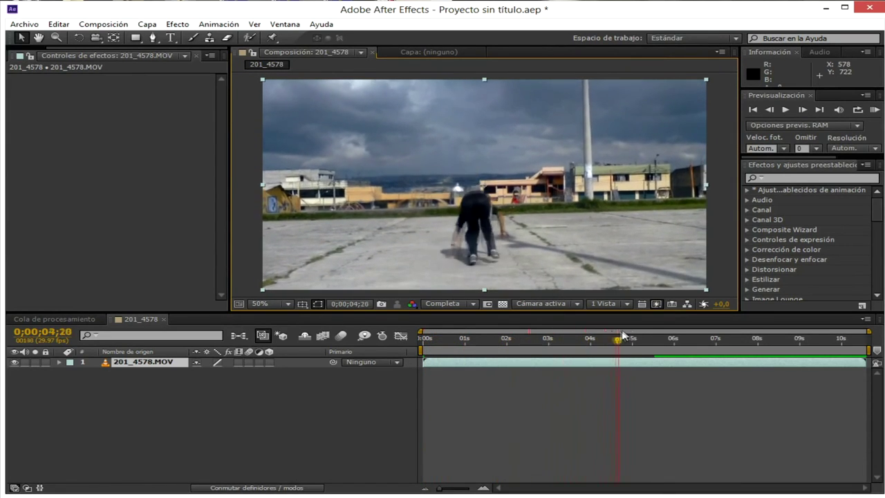
click(495, 339)
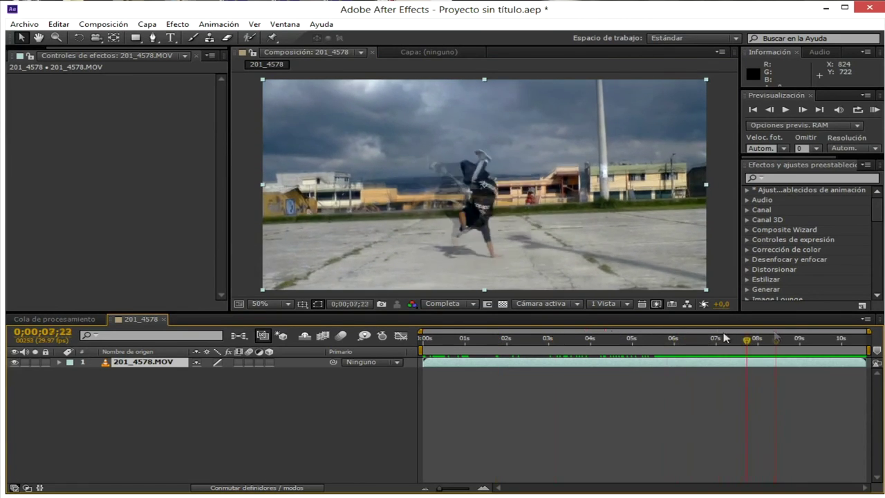
key(comma)
key(period)
drag(608, 340, 503, 337)
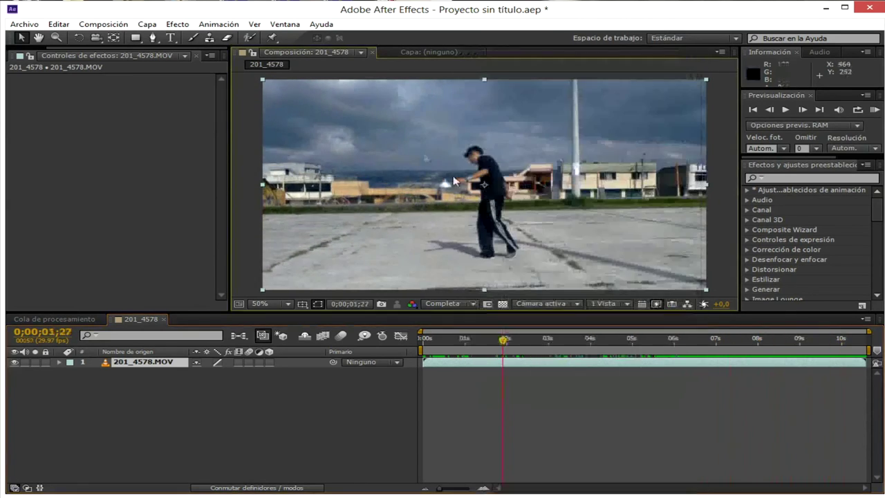
right_click(415, 150)
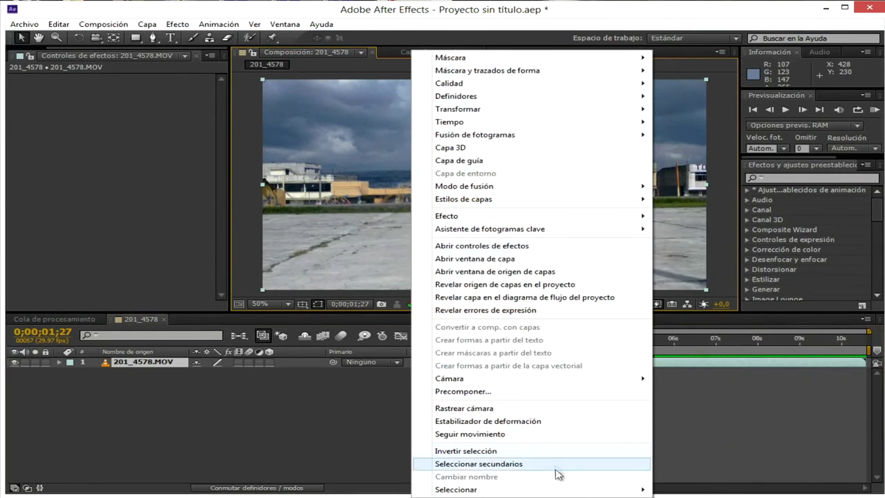
click(464, 408)
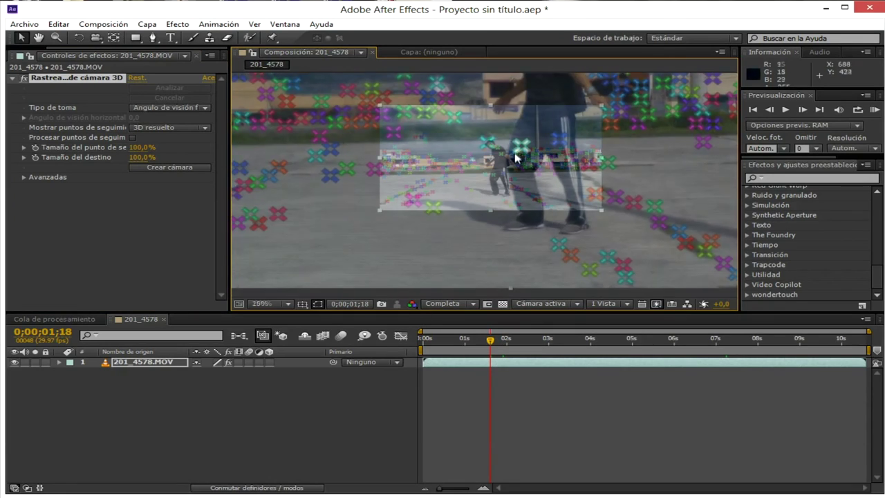
- At the first frame, create a null and camera from the track points on the ground to the man's left in the picture
drag(490, 340, 444, 339)
scroll(478, 280, up, 2)
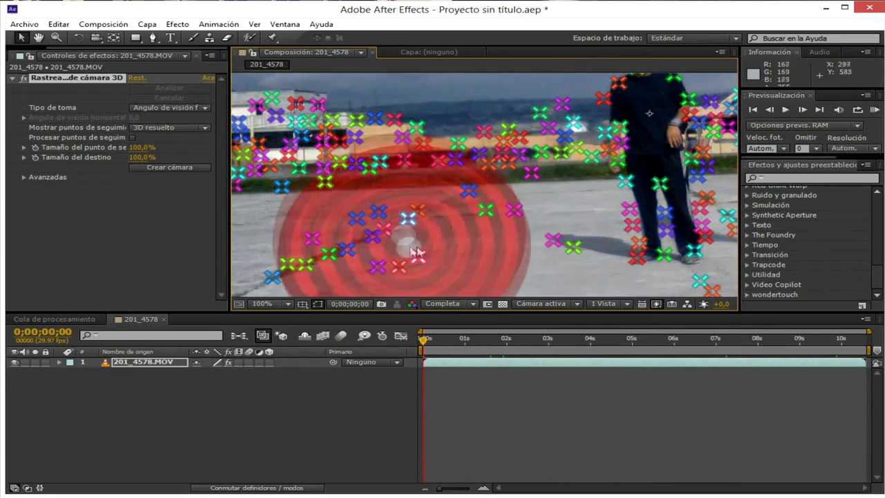
scroll(449, 235, up, 2)
scroll(455, 243, down, 2)
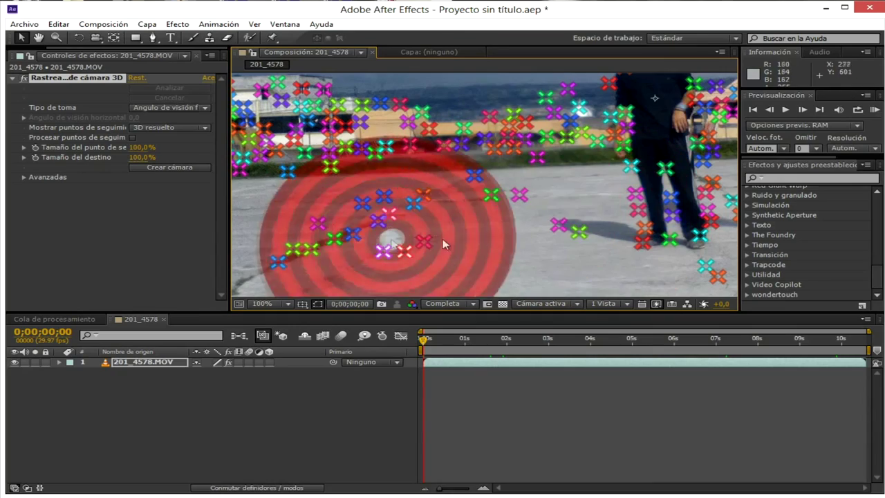
scroll(550, 166, down, 3)
scroll(526, 184, up, 3)
drag(566, 264, 461, 255)
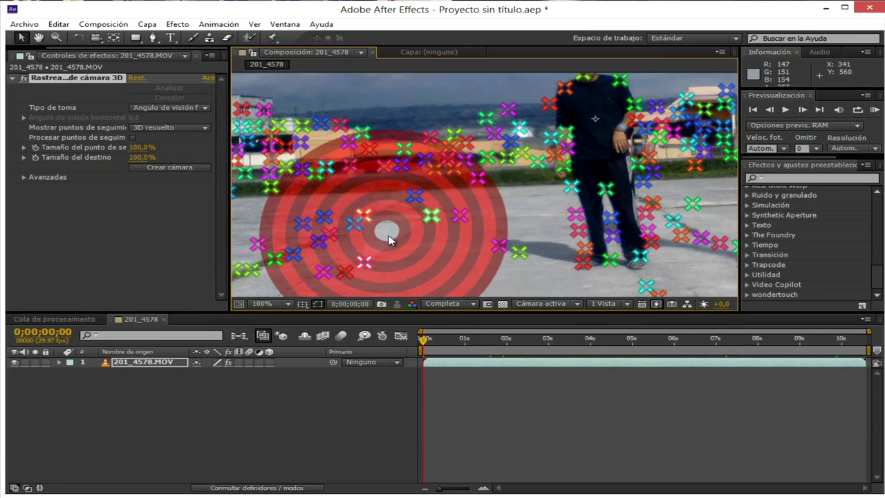
right_click(388, 240)
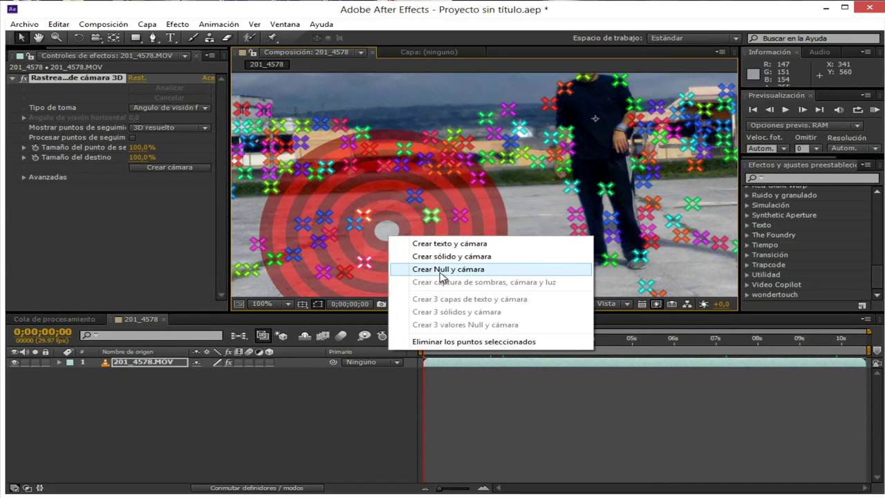
click(442, 271)
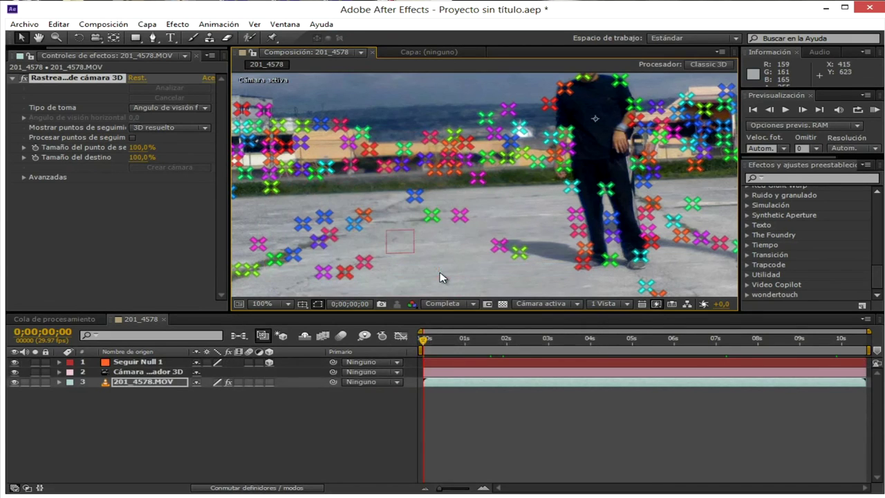
- Reselect the footage's 3D camera tracker and create another null from a ground track point near the grass, right of the man
click(160, 373)
click(159, 362)
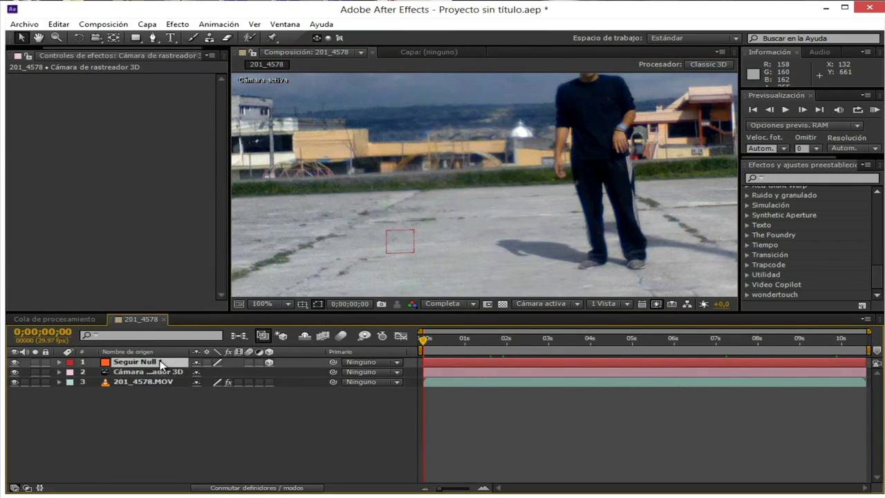
key(comma)
drag(427, 338, 193, 365)
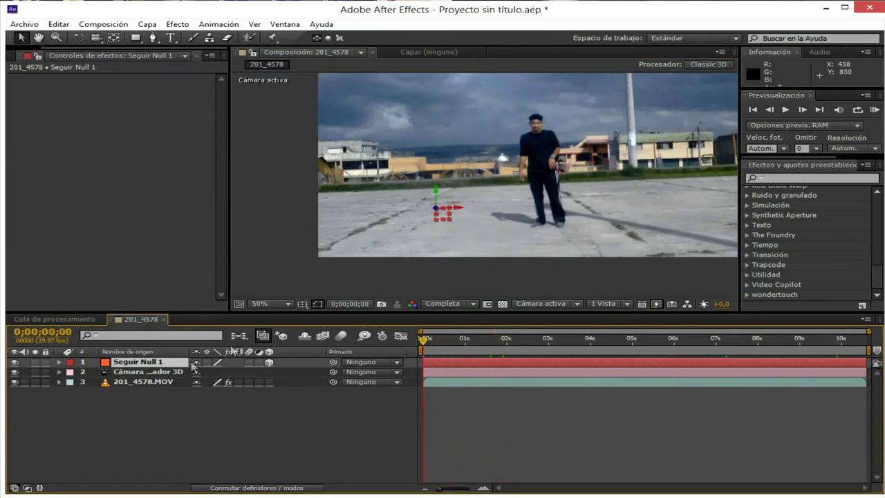
click(147, 383)
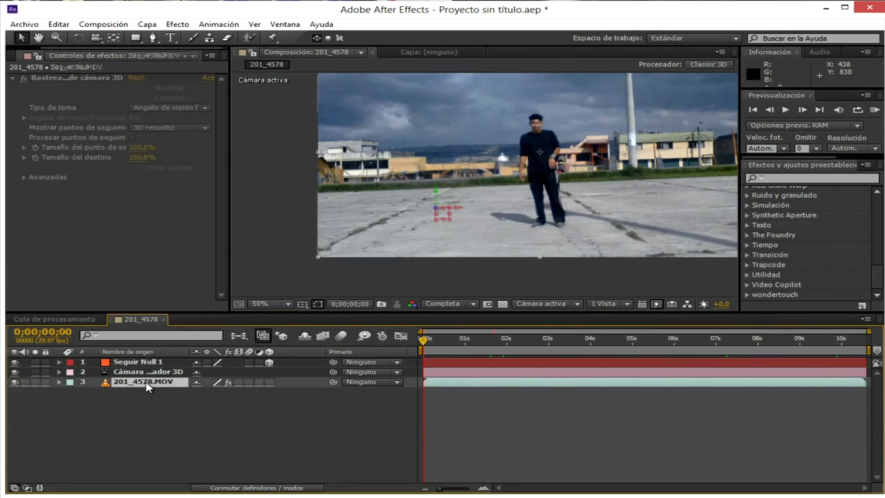
click(75, 80)
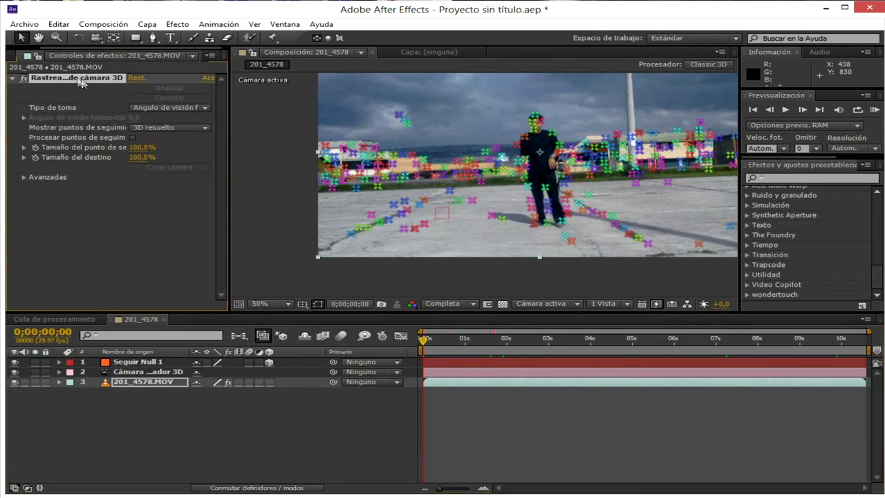
scroll(497, 221, up, 4)
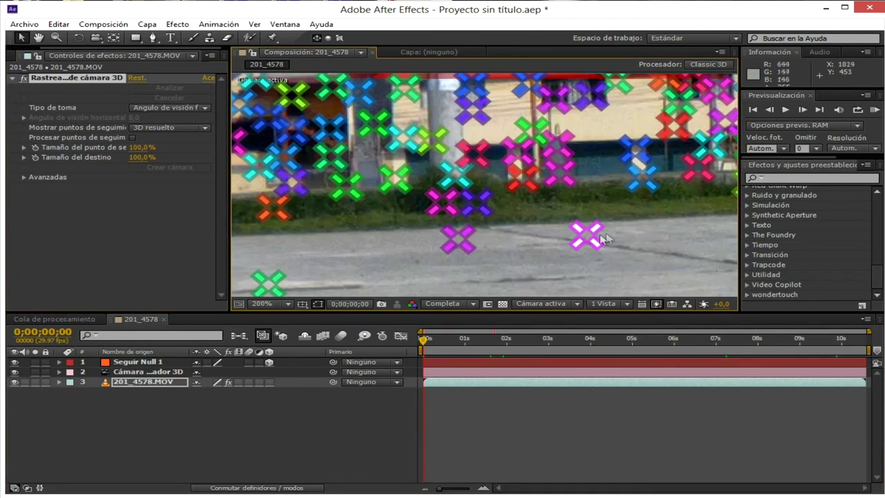
right_click(585, 239)
click(608, 271)
- Create four more nulls from ground track points: far left, beside the man's feet, just right of him, and in the right foreground
scroll(483, 200, down, 1)
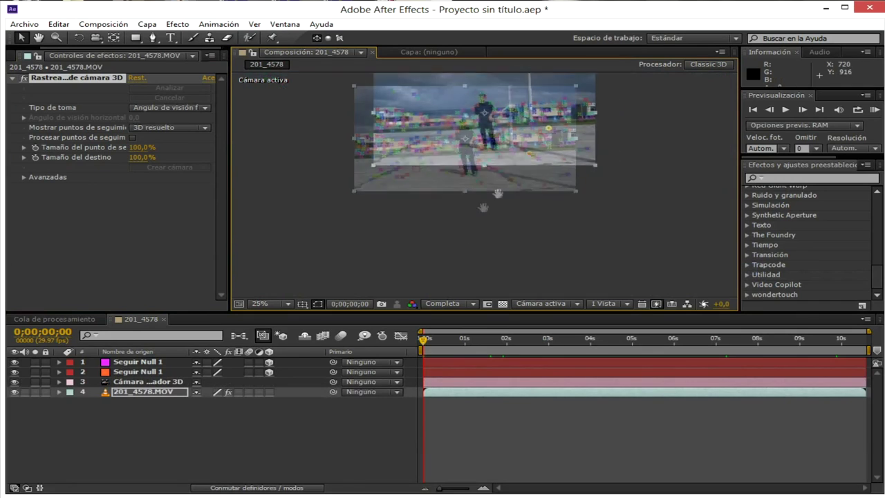
scroll(477, 208, down, 2)
right_click(413, 215)
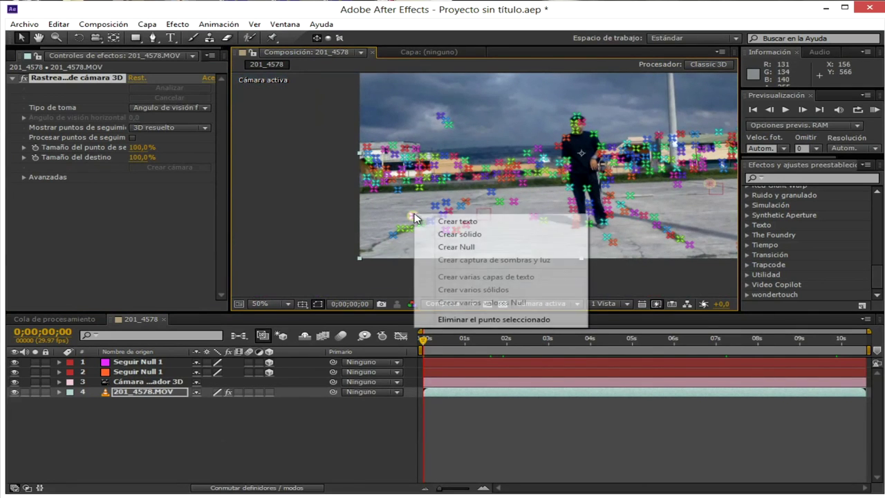
click(472, 249)
right_click(534, 216)
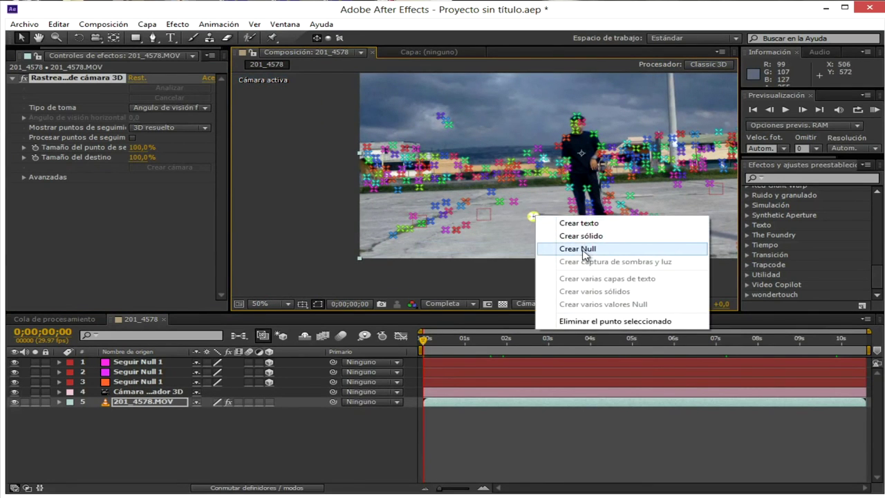
click(586, 251)
right_click(632, 212)
click(684, 246)
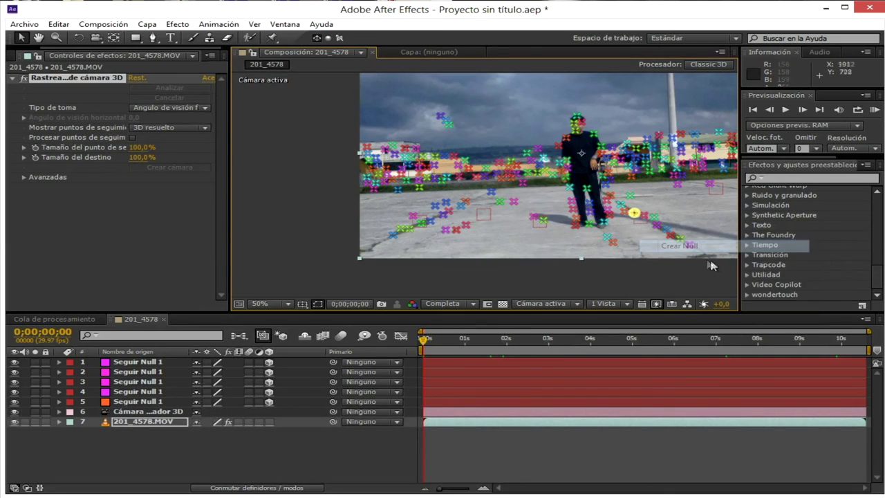
right_click(692, 247)
click(695, 276)
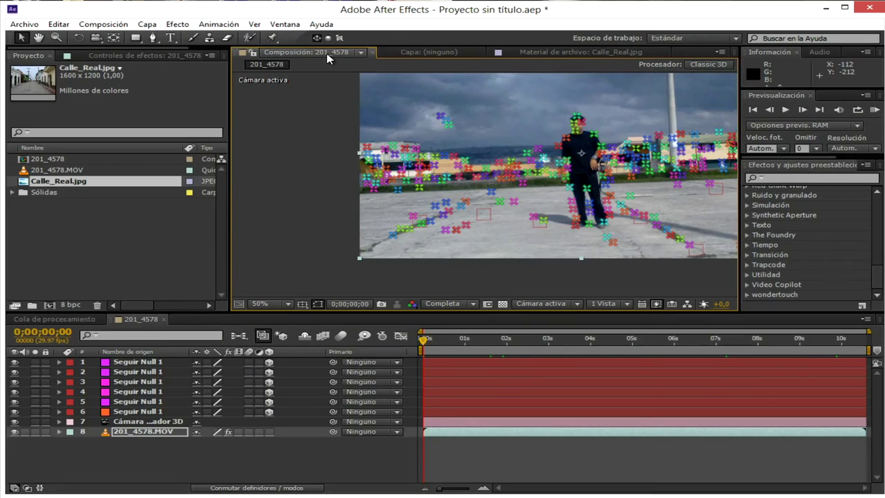
- Add Calle_Real.jpg to the composition as a 3D layer above all the other layers
click(551, 53)
click(291, 53)
drag(41, 182, 222, 362)
scroll(477, 181, down, 2)
scroll(433, 212, up, 1)
drag(476, 182, 505, 192)
scroll(506, 192, up, 1)
- With the Pen tool, start a mask on Calle_Real.jpg across the road and up the end of the left-hand row of houses
key(g)
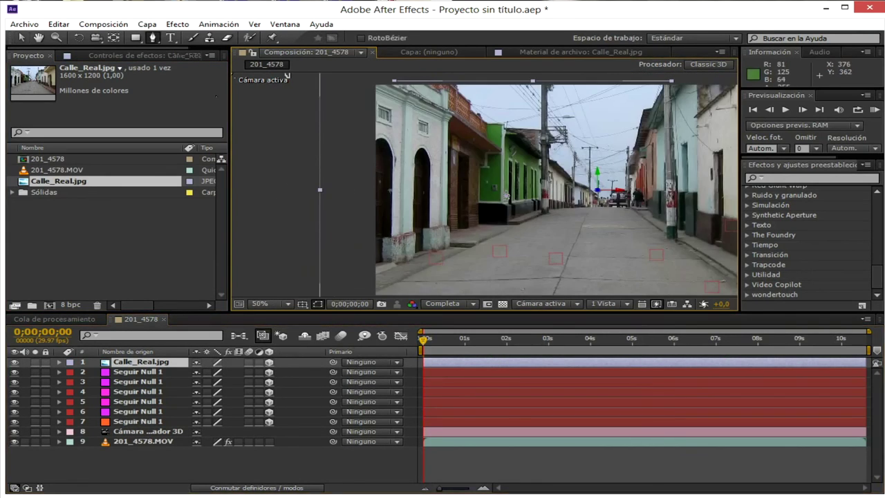
drag(451, 259, 467, 233)
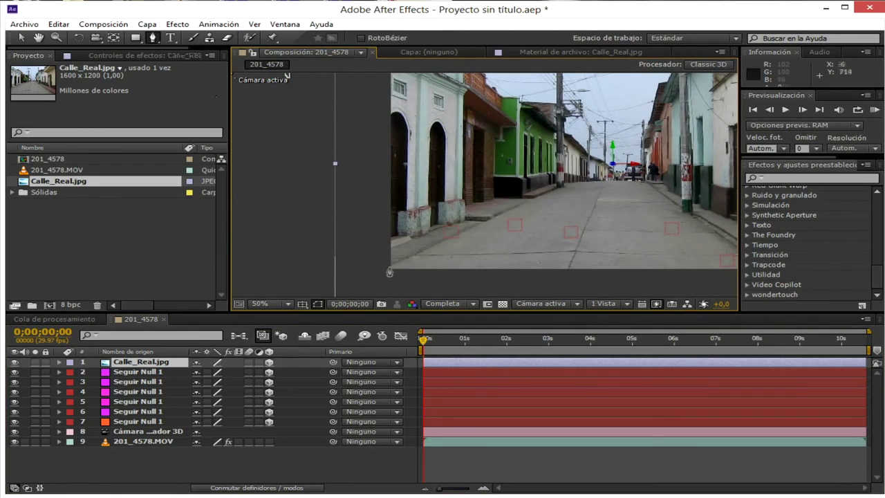
drag(399, 269, 470, 250)
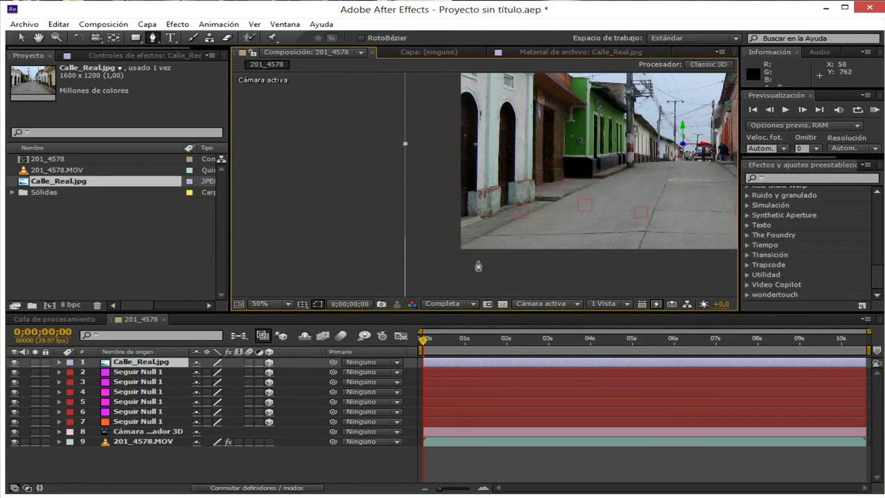
click(478, 265)
scroll(477, 261, up, 2)
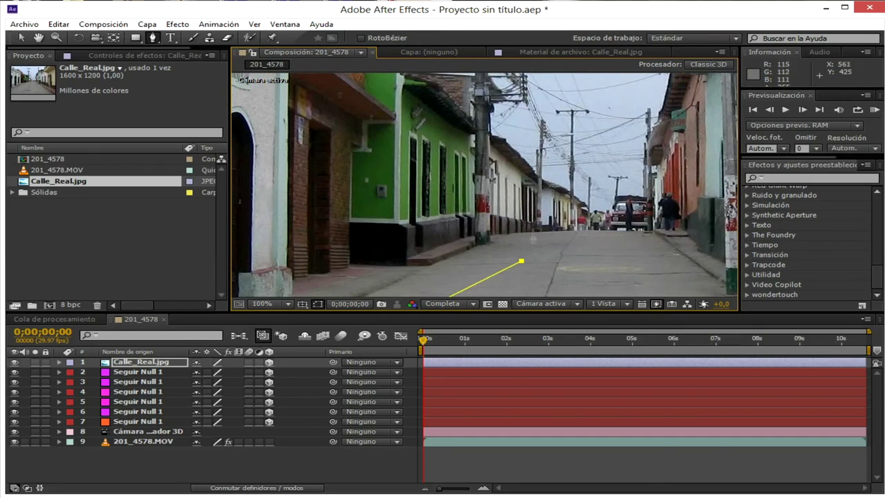
drag(532, 235, 536, 222)
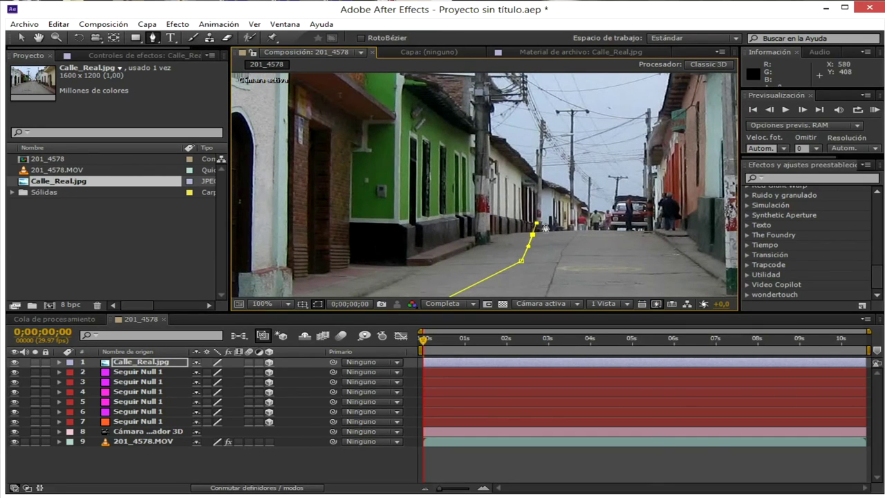
drag(547, 98, 586, 227)
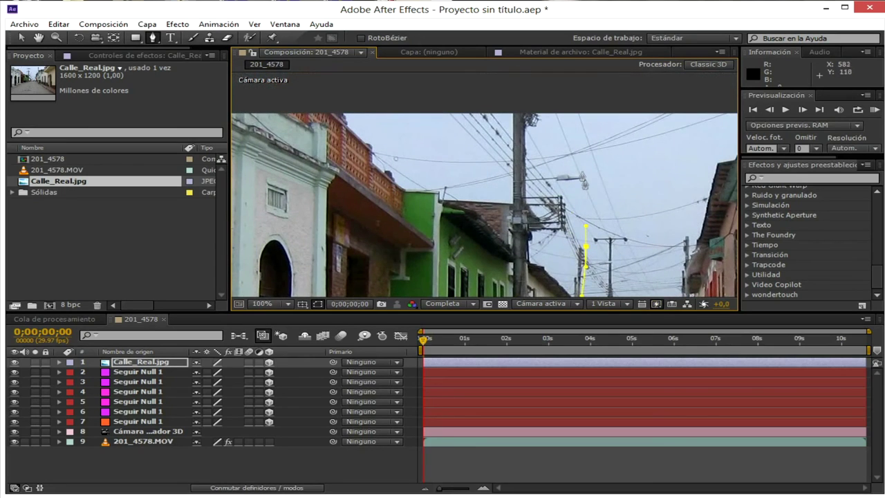
- Finish the mask above and outside the frame's left side, closing it around the left-hand buildings
click(588, 94)
scroll(588, 95, down, 1)
drag(589, 96, 616, 155)
click(410, 151)
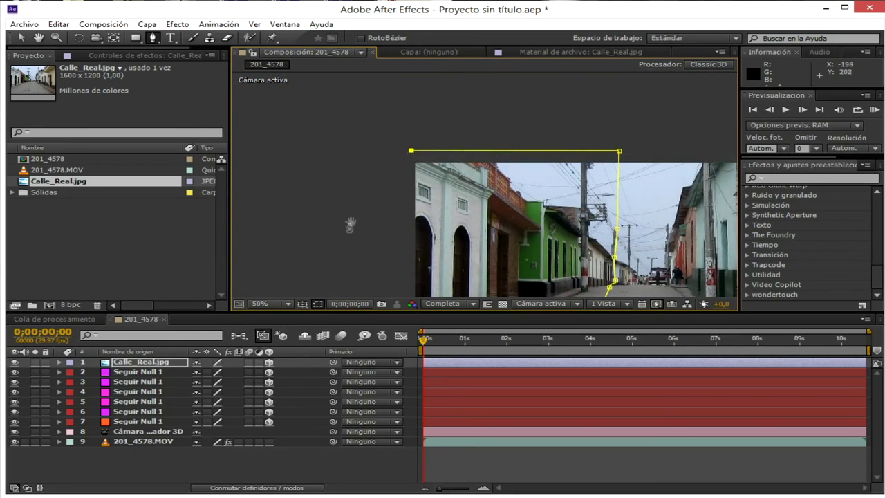
drag(347, 228, 355, 111)
click(379, 257)
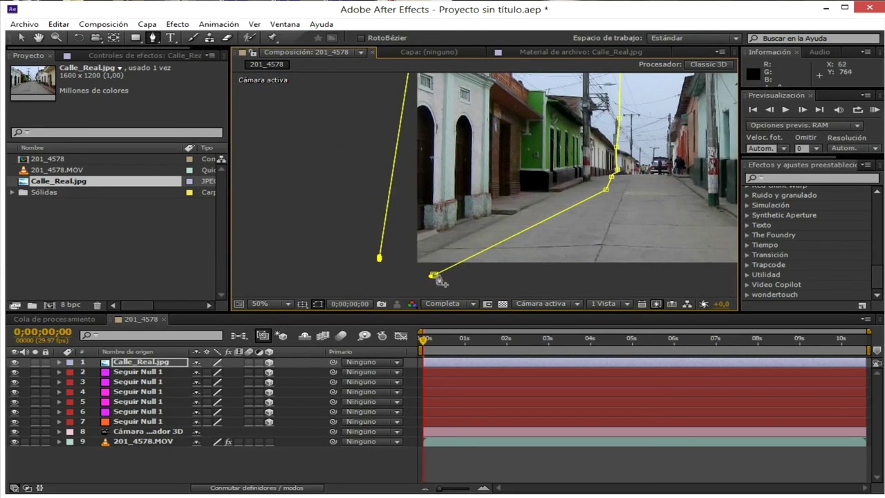
click(434, 275)
click(20, 37)
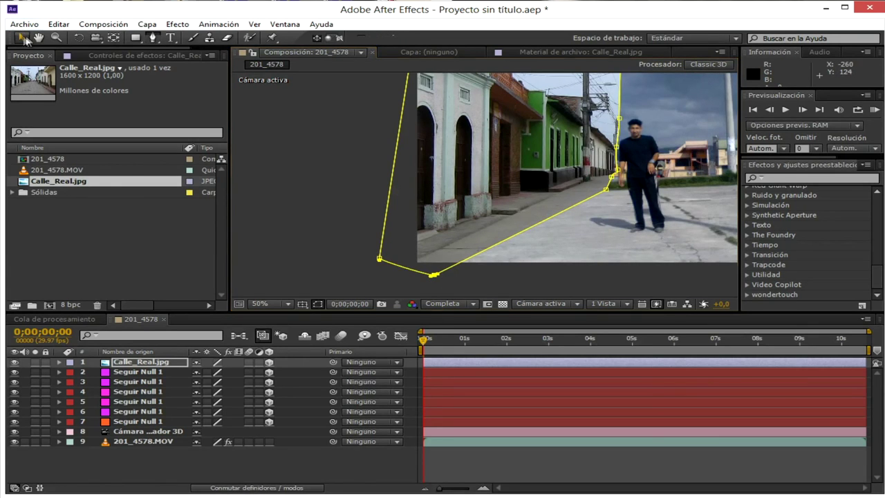
- Shift the masked street layer slightly left and down, and extend the mask's two upper corners farther above the frame
scroll(483, 192, down, 2)
mouse_move(483, 191)
mouse_down()
mouse_move(438, 192)
mouse_move(461, 194)
mouse_move(480, 181)
mouse_up()
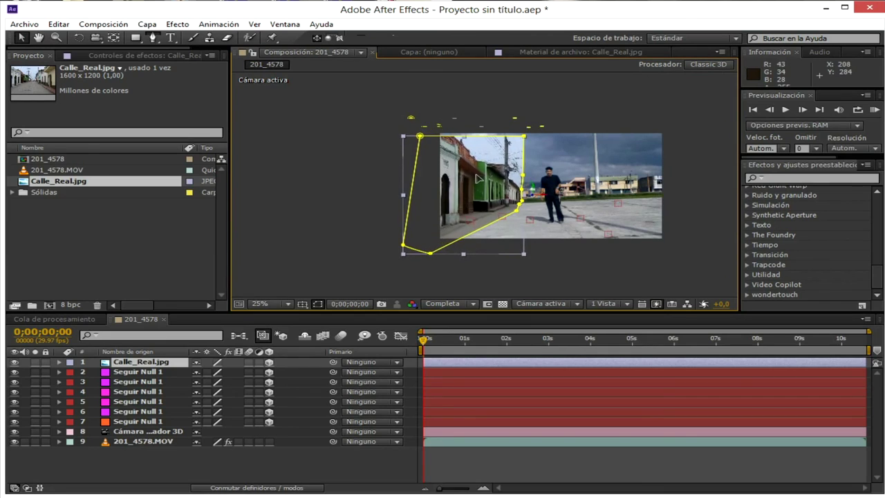
scroll(511, 214, up, 2)
drag(543, 247, 547, 284)
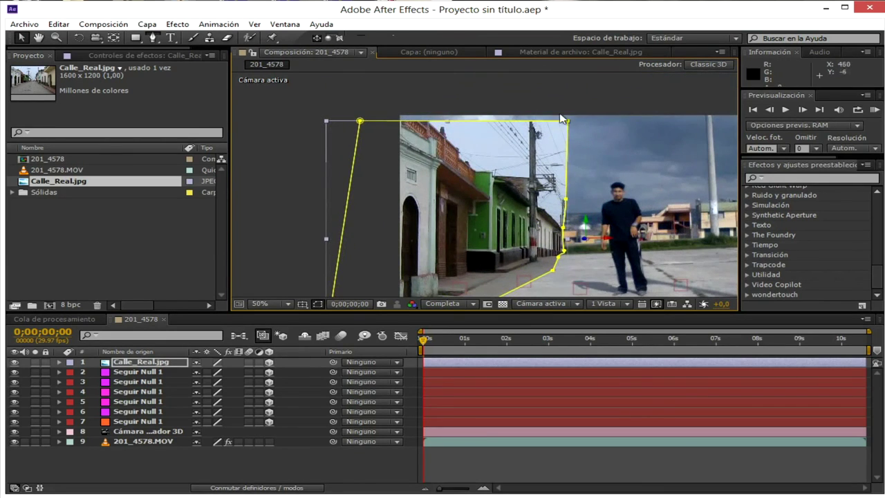
drag(566, 123, 565, 86)
drag(360, 121, 322, 89)
drag(517, 212, 497, 141)
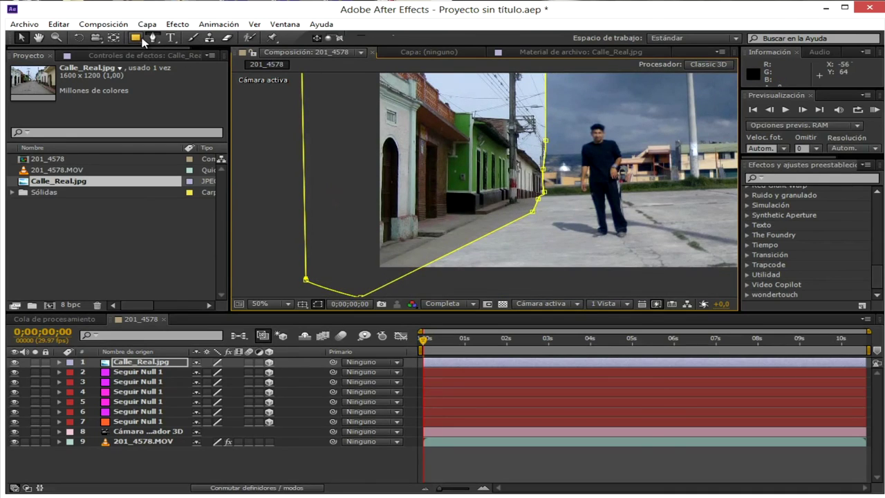
- With the Mask Feather tool, add feather points to the street mask's road edge and pull the feather outward over the pavement
click(153, 39)
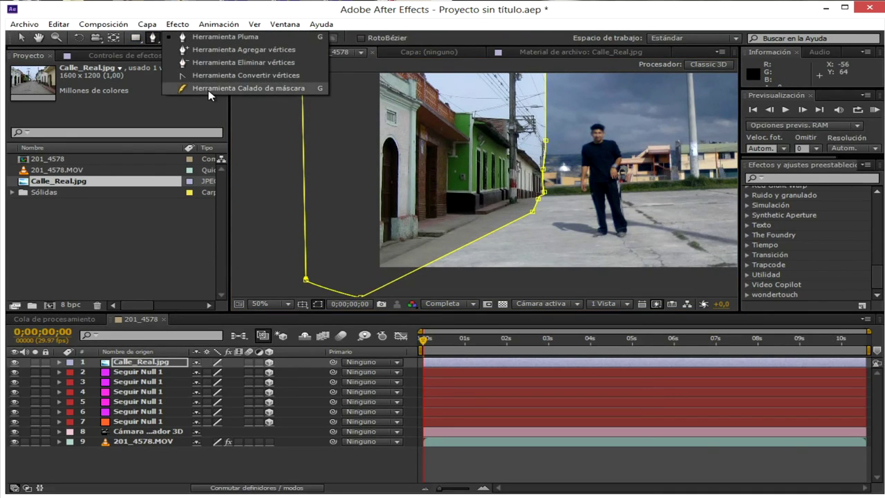
click(246, 89)
click(510, 224)
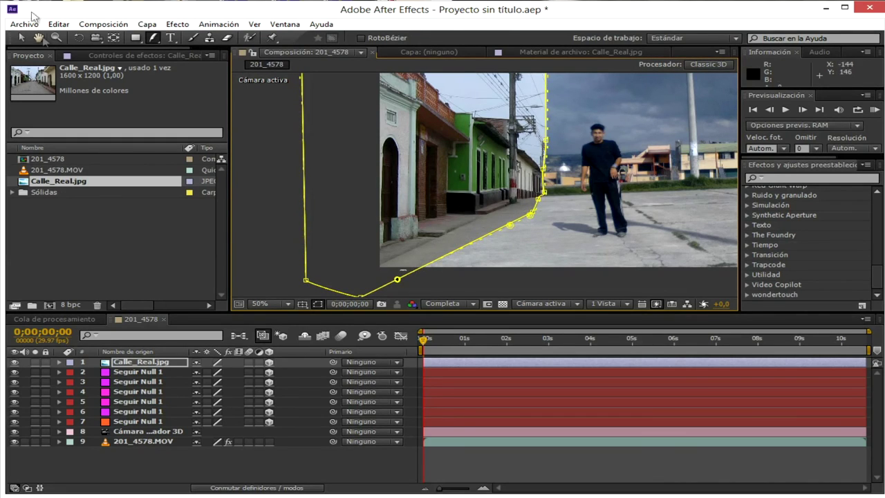
key(v)
drag(511, 228, 548, 253)
drag(473, 241, 537, 187)
scroll(539, 221, up, 3)
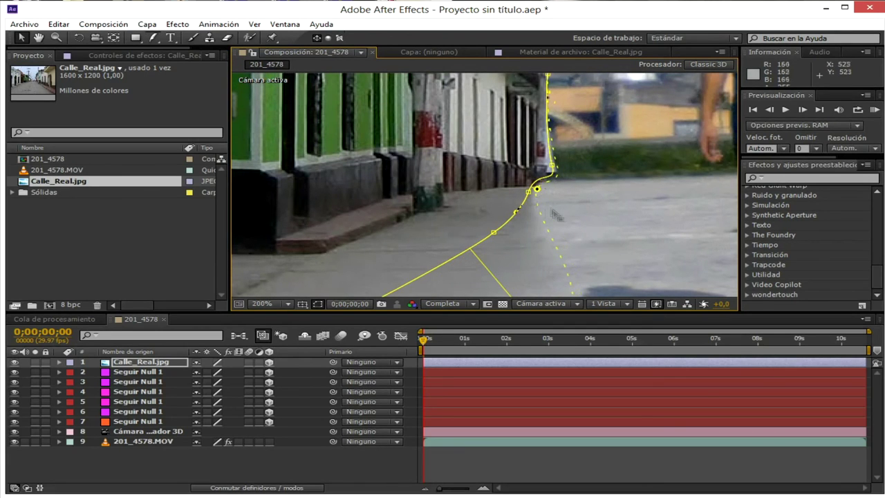
- Extend the mask's feather outward at the far end of the left-hand houses, where the road edge meets the vertical edge
scroll(550, 218, down, 4)
click(532, 271)
scroll(485, 195, down, 2)
click(484, 193)
scroll(487, 195, up, 6)
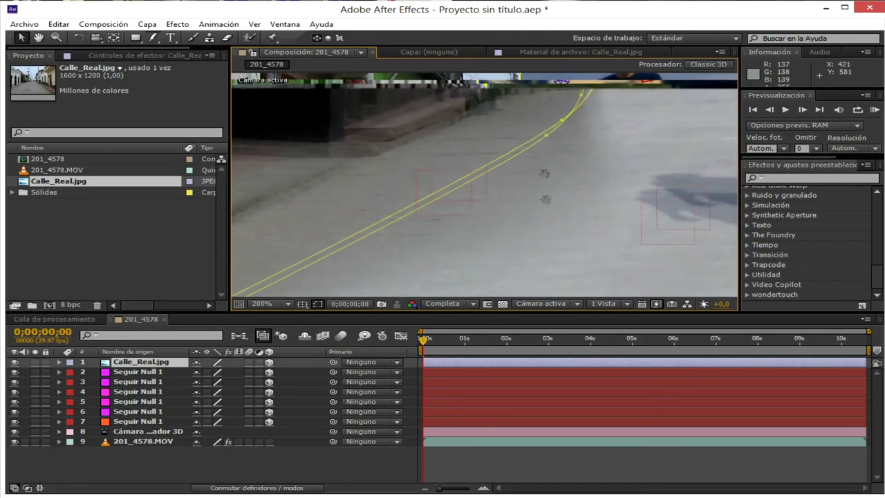
scroll(545, 199, down, 6)
click(154, 38)
scroll(467, 203, up, 4)
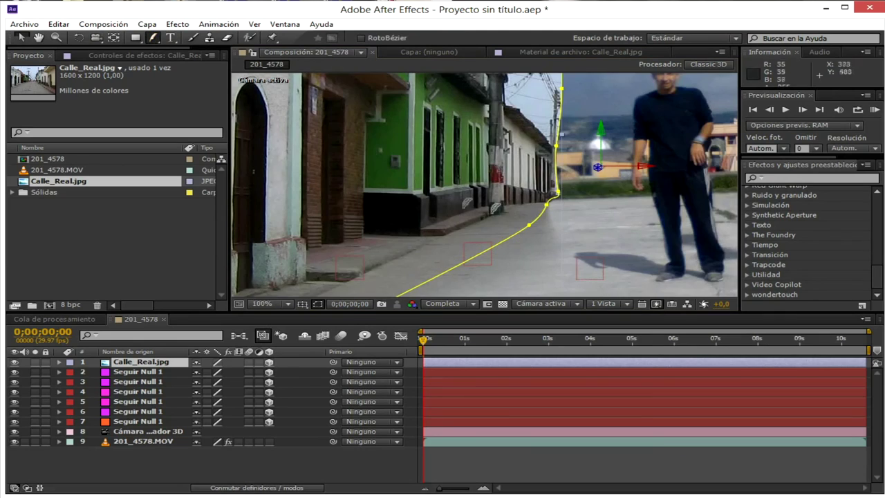
drag(548, 205, 577, 202)
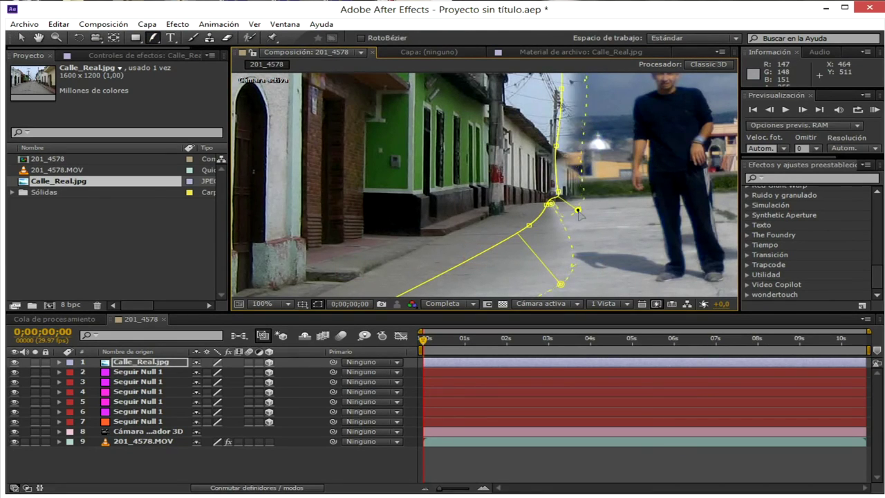
scroll(576, 201, down, 2)
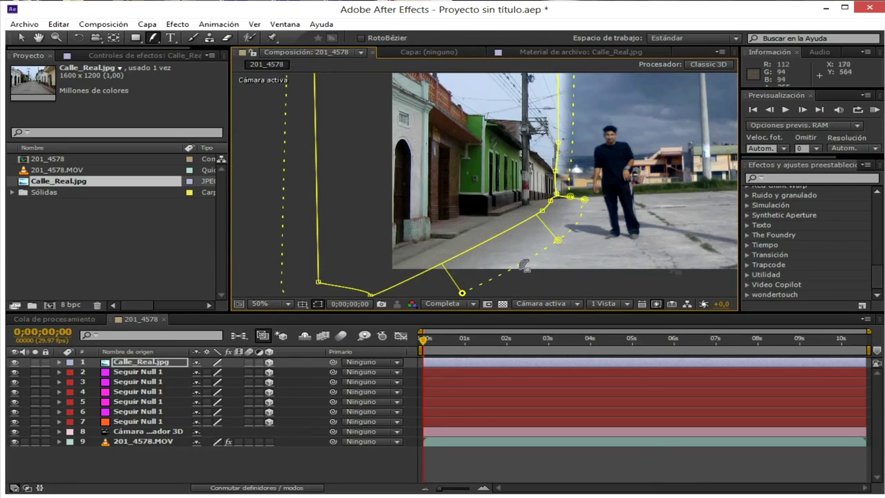
scroll(531, 246, up, 2)
scroll(497, 198, down, 3)
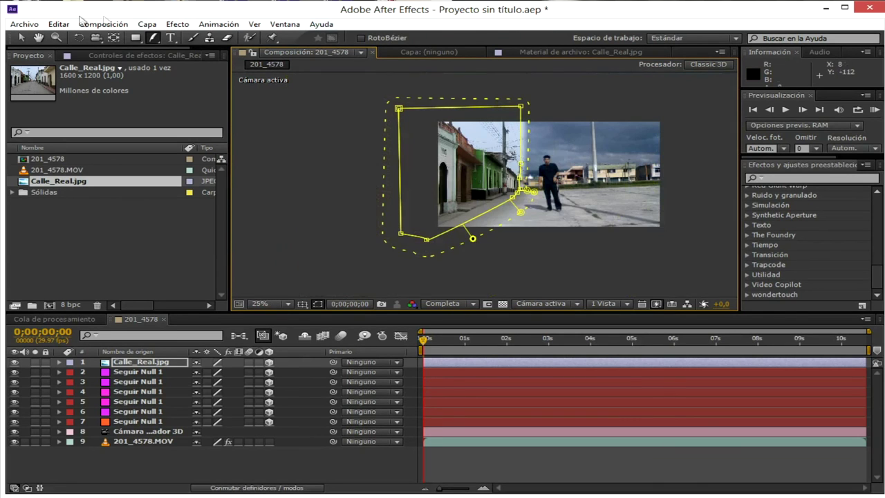
- Examine how the feathered edge of the masked street blends into the footage's pavement
click(26, 42)
scroll(531, 232, up, 2)
scroll(536, 235, down, 2)
click(536, 237)
scroll(537, 234, up, 2)
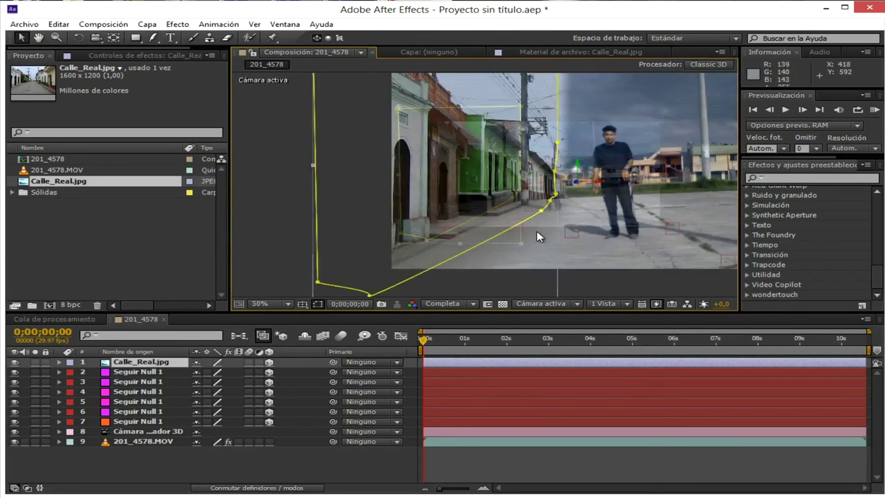
scroll(537, 233, down, 2)
click(532, 235)
scroll(499, 210, up, 2)
mouse_move(467, 190)
mouse_down()
mouse_move(500, 170)
mouse_move(478, 184)
mouse_up()
click(479, 184)
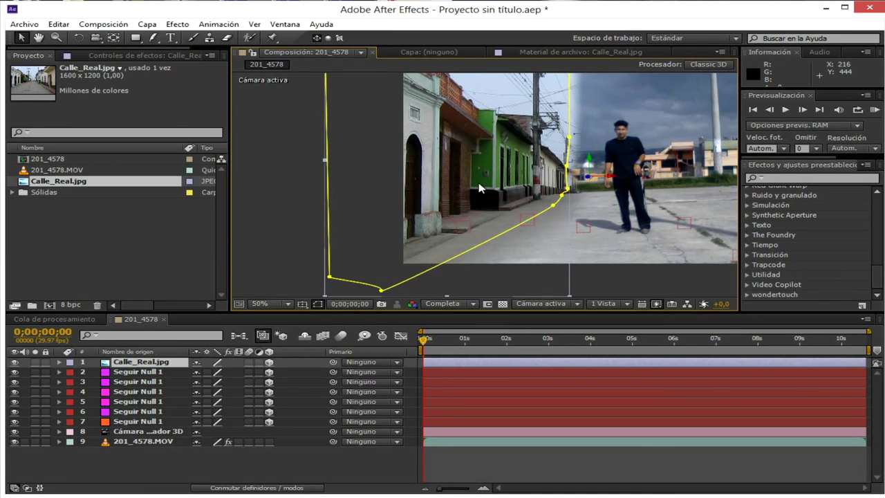
- Apply the Levels (Niveles) effect to Calle_Real.jpg and raise its gamma to 1.14
click(146, 25)
mouse_move(177, 24)
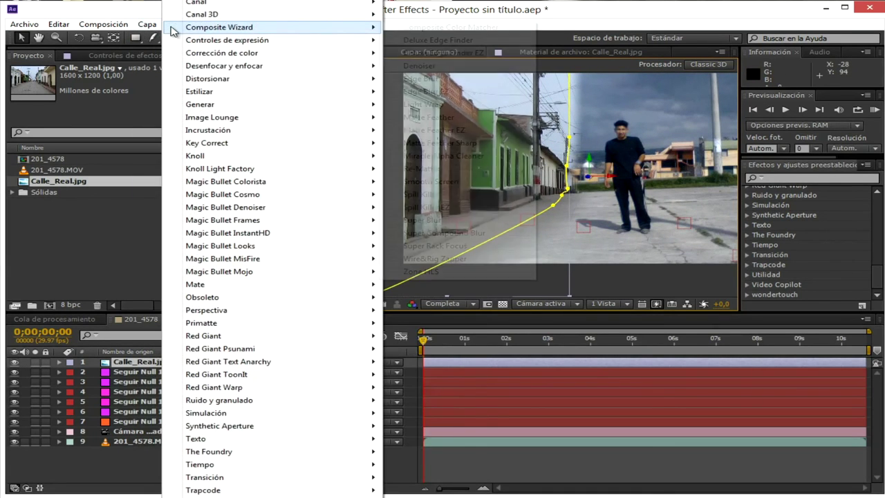
mouse_move(252, 54)
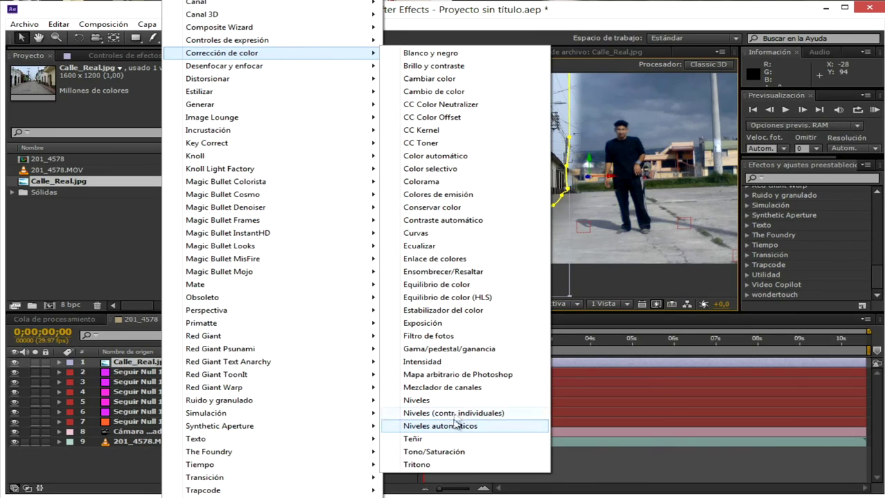
click(442, 399)
mouse_move(126, 153)
mouse_down()
mouse_move(146, 154)
mouse_move(128, 153)
mouse_up()
click(581, 285)
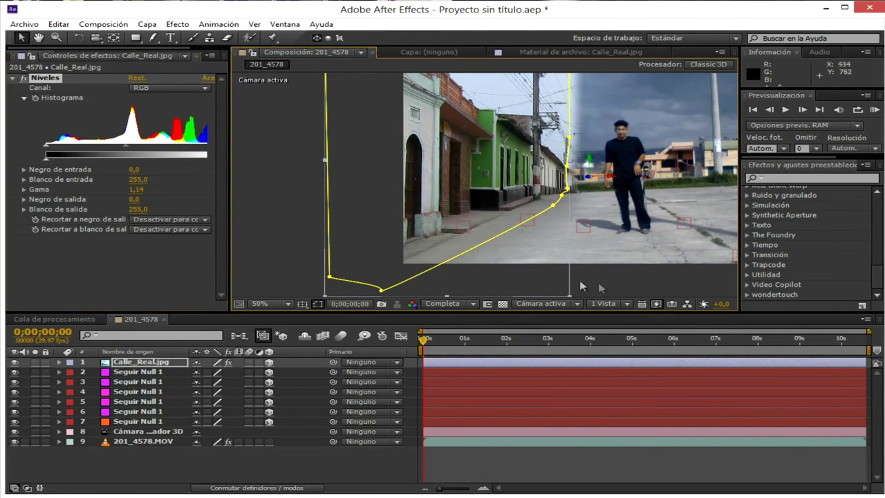
- Set the Levels input black of Calle_Real.jpg to 4 and its gamma to 1.29
scroll(472, 185, up, 1)
drag(459, 187, 436, 256)
scroll(436, 256, down, 2)
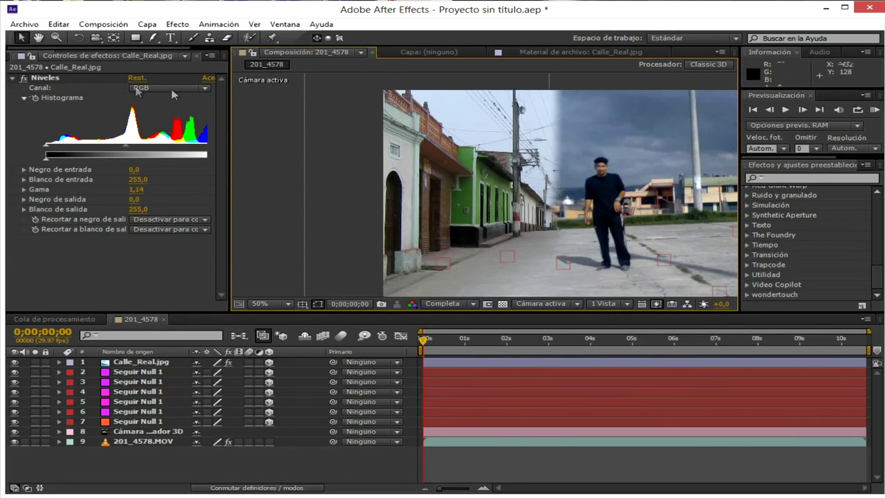
click(48, 149)
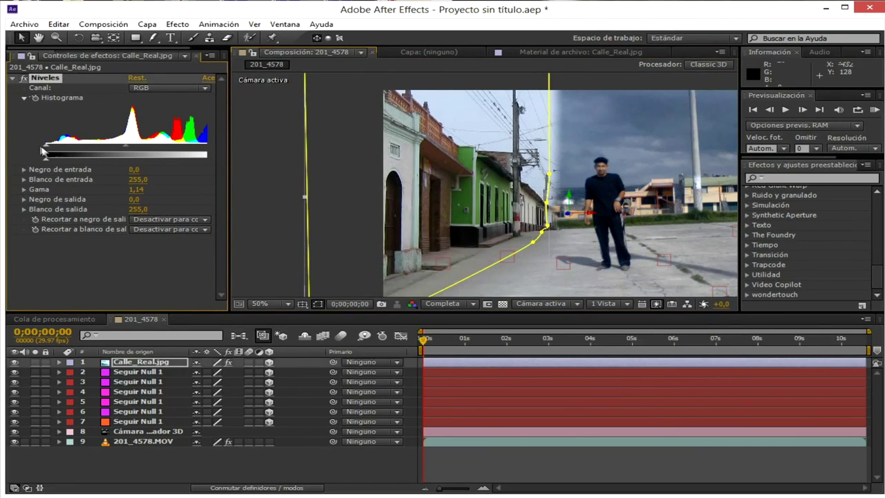
mouse_move(122, 154)
mouse_down()
mouse_move(150, 153)
mouse_move(121, 152)
mouse_up()
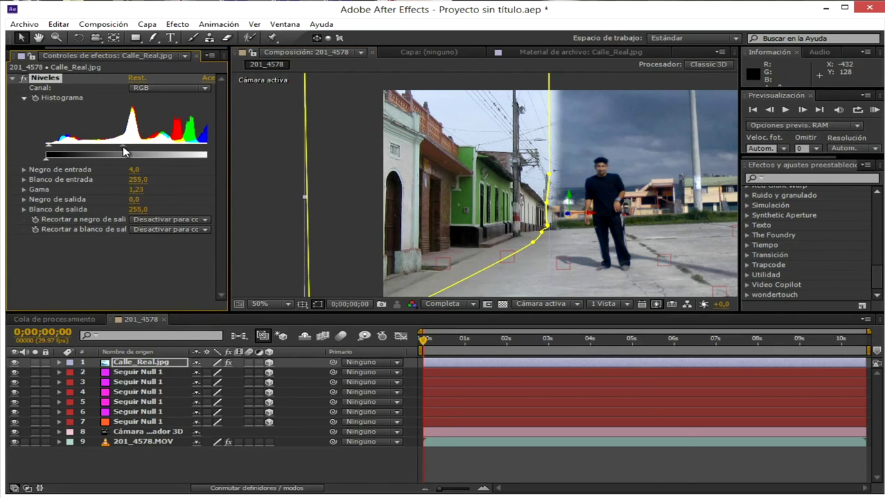
- Examine how the colour-corrected street layer matches the footage across the whole frame
scroll(541, 153, down, 2)
click(576, 98)
scroll(563, 152, up, 2)
drag(516, 257, 529, 185)
key(period)
key(comma)
key(comma)
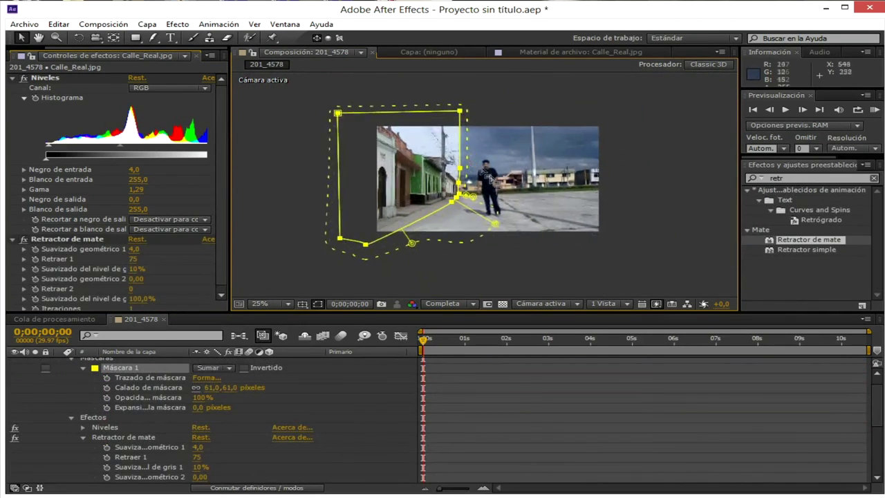
- Try to add vertices to the mask's upper edge and lower them onto the roofline to cut out the bright sky
scroll(488, 176, up, 2)
drag(352, 77, 557, 239)
scroll(557, 235, down, 1)
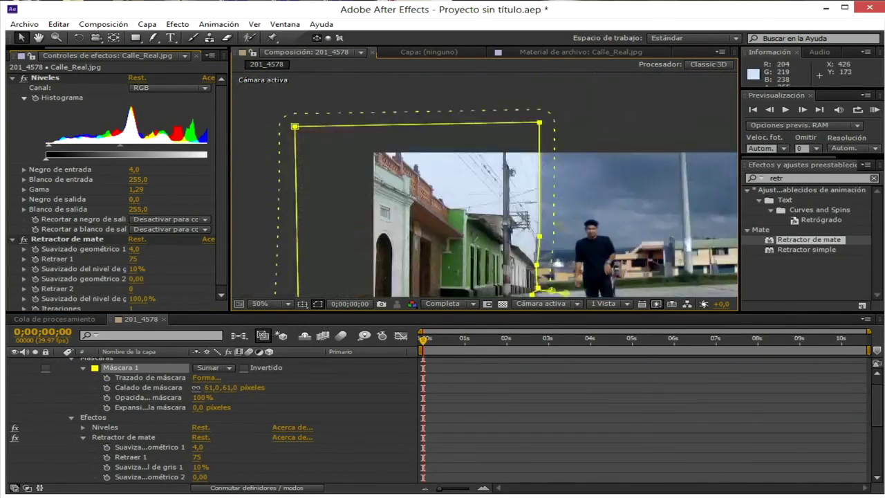
click(156, 39)
click(199, 52)
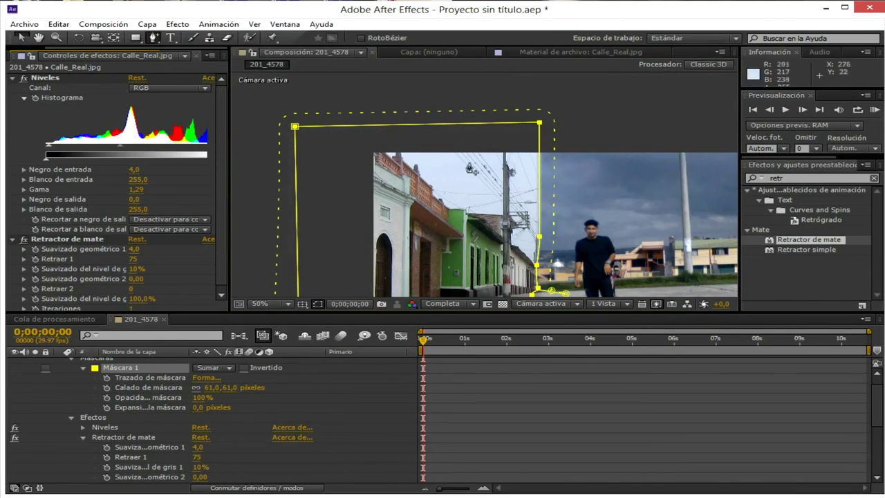
click(398, 125)
click(20, 37)
drag(398, 126, 446, 209)
click(442, 185)
key(super)
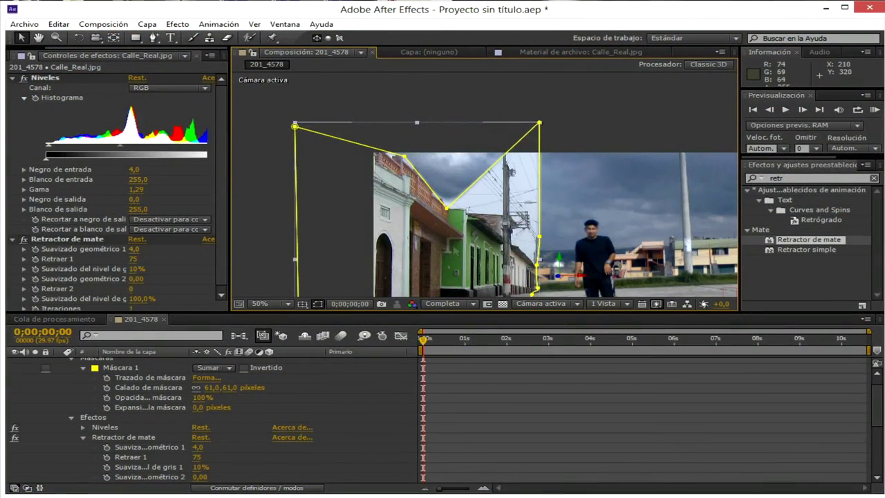
- Undo the lowering of the mask's upper vertices to the roofline
key(ctrl+z)
key(ctrl+z)
key(ctrl+z)
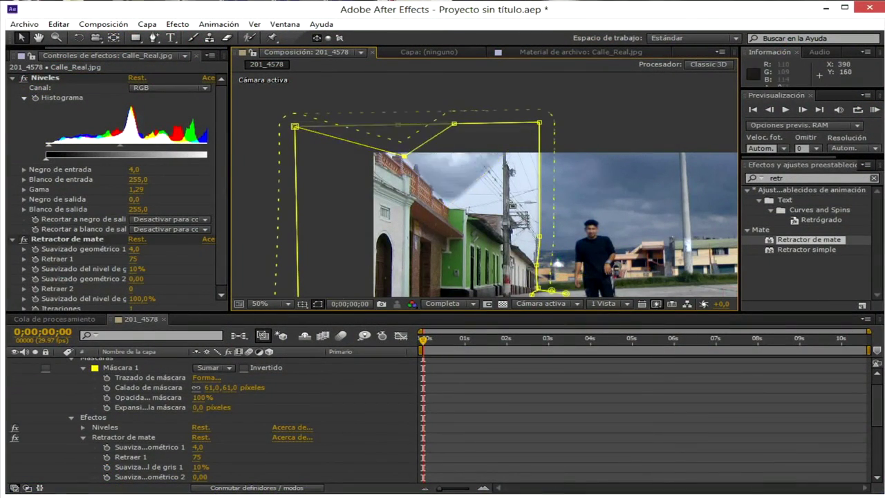
scroll(442, 157, down, 1)
scroll(472, 196, up, 1)
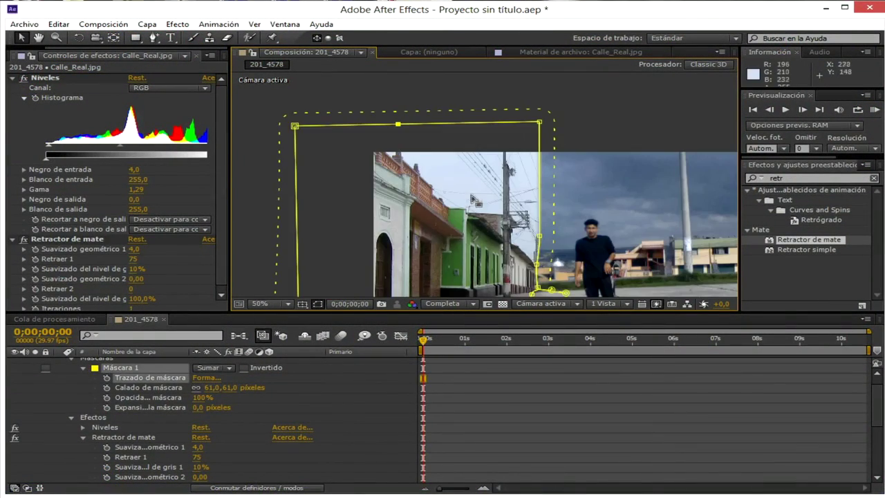
- Search the effects for "key" and apply Primatte Keyer to the Calle_Real.jpg layer
key(period)
drag(462, 196, 438, 157)
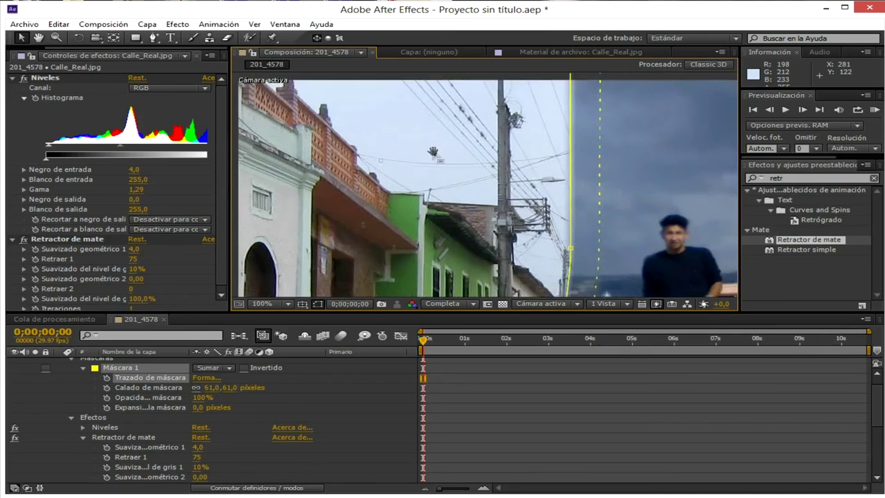
scroll(520, 180, down, 1)
click(796, 178)
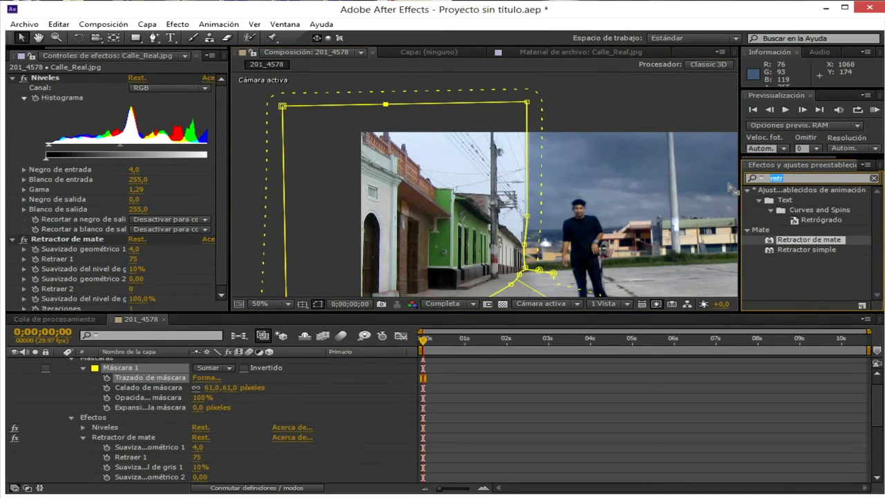
text(key)
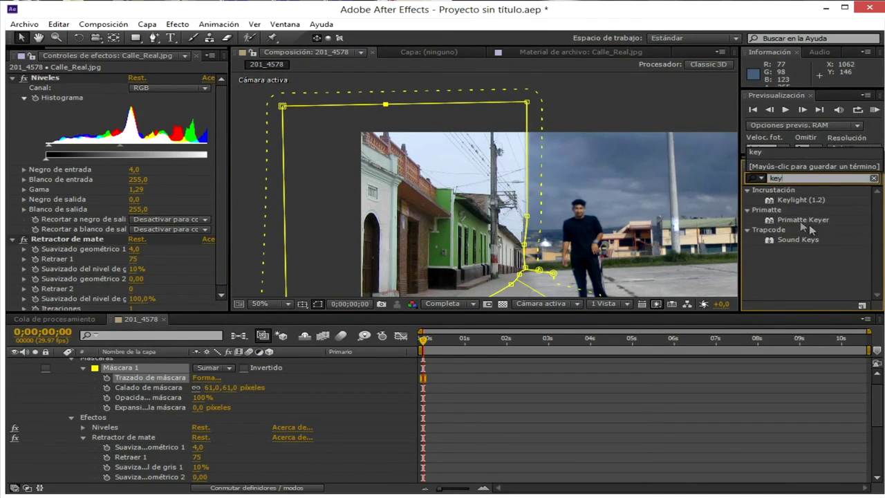
drag(802, 219, 462, 179)
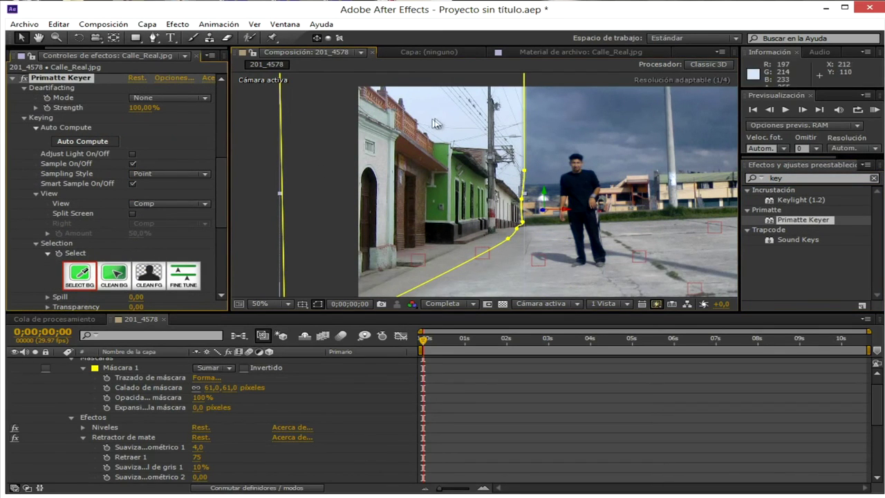
- Key out the street photo's sky with Select BG, and restore the buildings and road by sampling them with Clean FG
drag(433, 124, 454, 125)
click(154, 276)
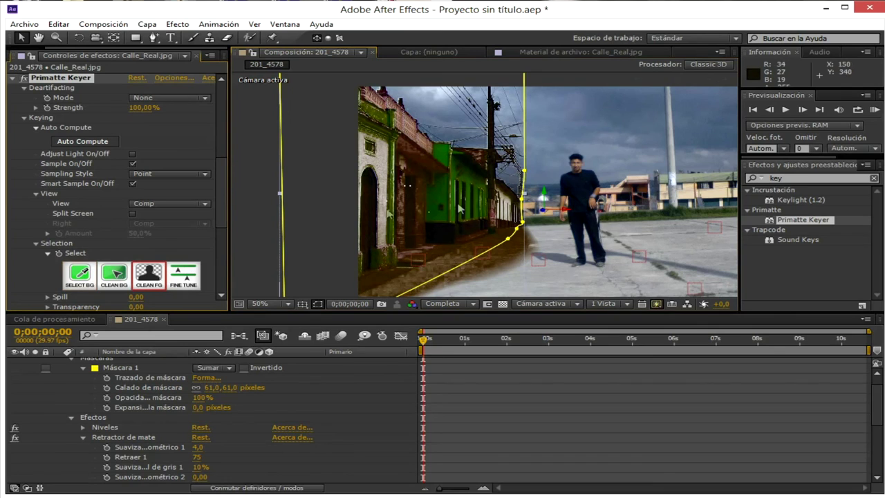
drag(401, 255, 458, 236)
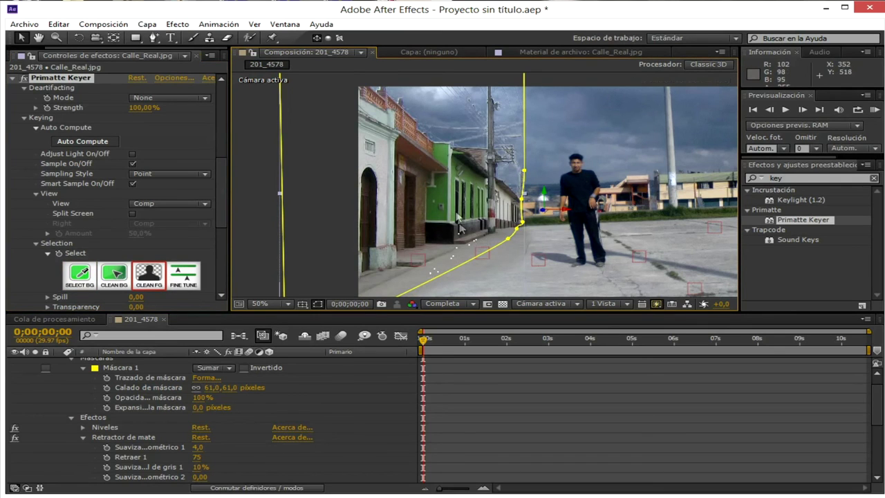
scroll(466, 236, up, 1)
drag(446, 163, 478, 175)
scroll(477, 173, down, 1)
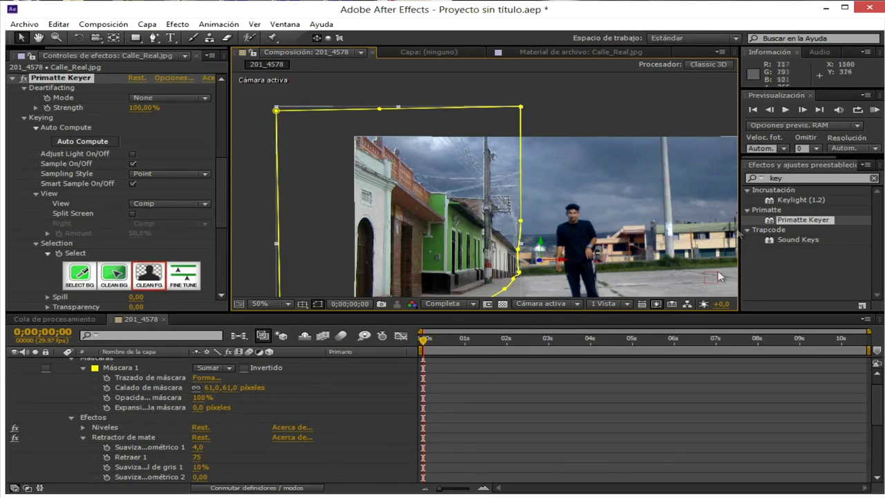
- Apply a second Matte Choker (Retractor de mate) to the street layer and set its Geometric Softness 1 to 5.8
click(796, 179)
text(rert)
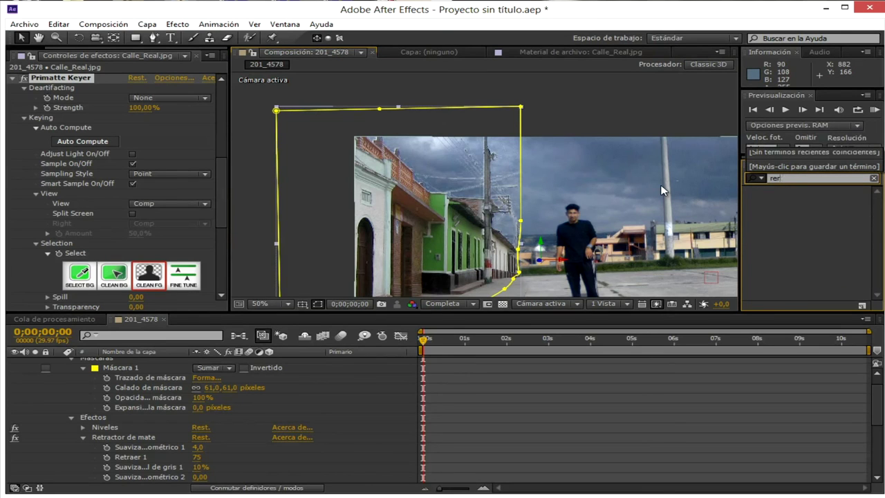
key(BackSpace)
text(tr)
drag(788, 245, 448, 165)
drag(133, 245, 146, 245)
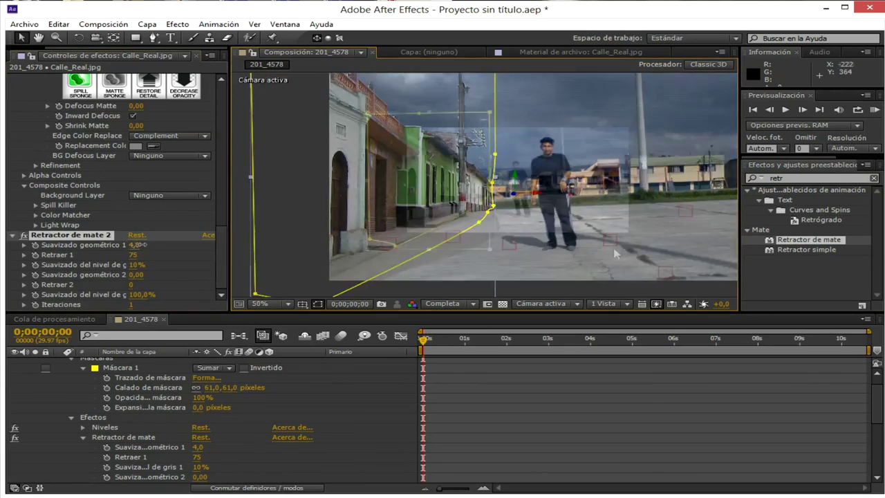
click(178, 254)
- Examine the keyed street layer's edges, its Máscara 1 outline and the settings of its applied effects
drag(422, 87, 473, 195)
drag(562, 229, 488, 173)
scroll(543, 182, down, 2)
scroll(496, 237, up, 1)
drag(514, 262, 584, 250)
scroll(496, 241, up, 1)
click(121, 367)
scroll(193, 291, up, 5)
scroll(193, 291, up, 2)
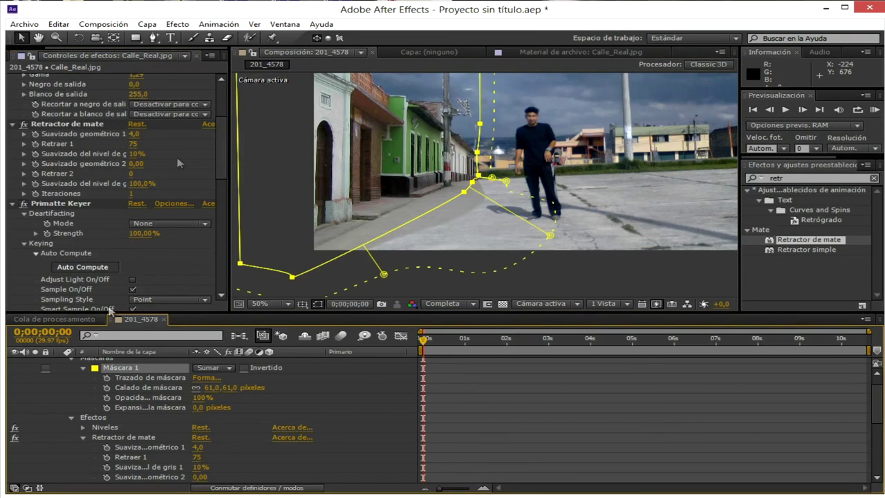
- Apply the Curves (Curvas) color correction effect to the Calle_Real.jpg layer
click(143, 27)
mouse_move(177, 27)
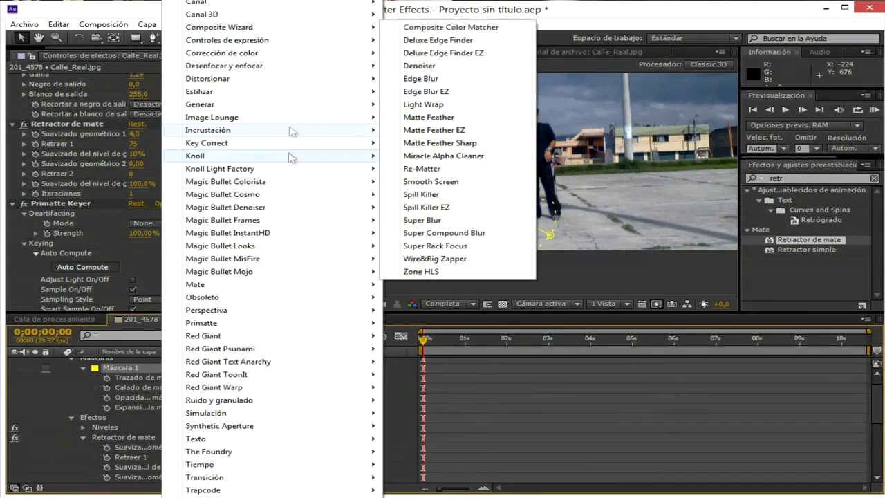
mouse_move(291, 57)
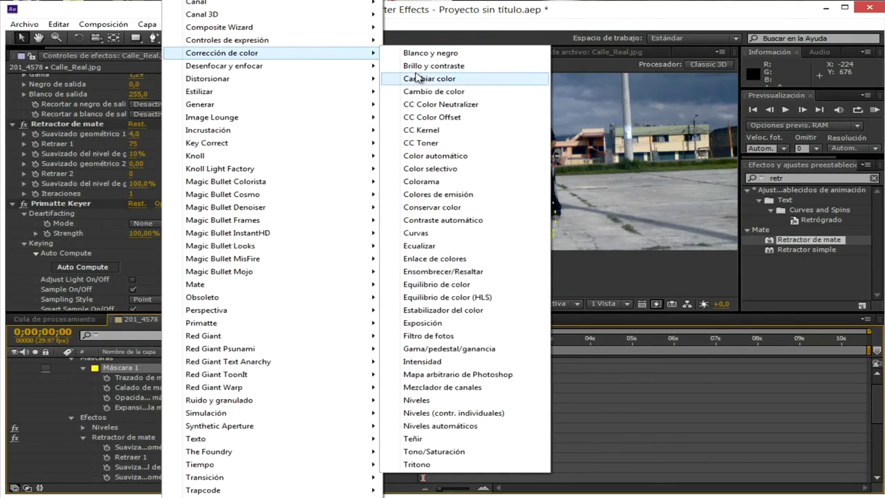
click(418, 233)
scroll(454, 249, up, 2)
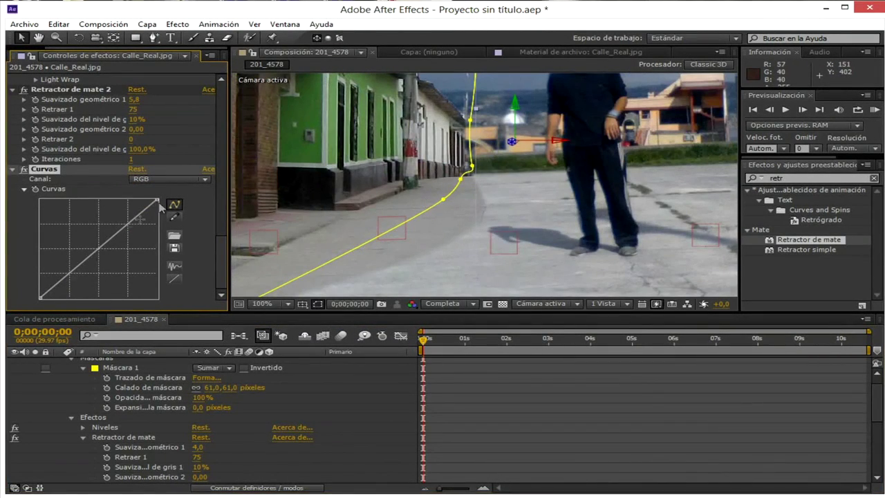
- Lift the middle of the RGB curve to brighten the Calle_Real.jpg layer's midtones
mouse_move(99, 248)
mouse_down()
mouse_move(92, 240)
mouse_move(102, 251)
mouse_up()
scroll(578, 277, down, 2)
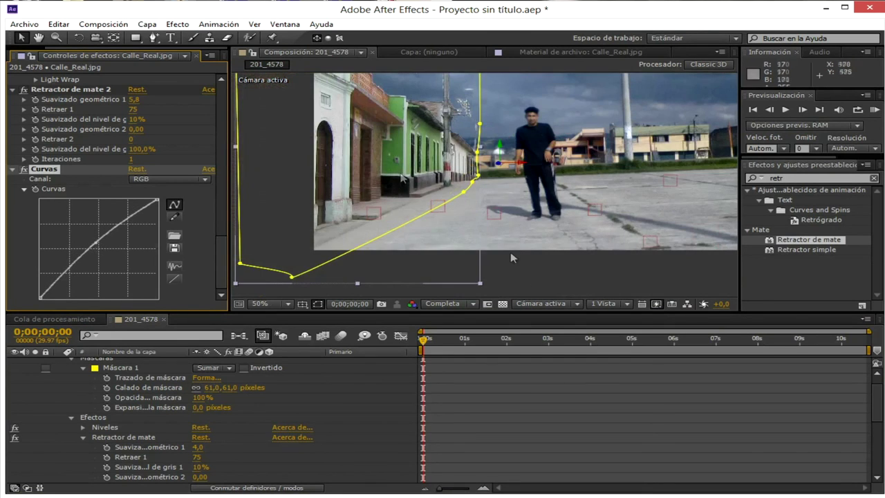
- Examine how the street composite blends and holds its place between the first frame and 0;00;02;11
mouse_move(432, 341)
mouse_down()
mouse_move(444, 340)
mouse_move(416, 333)
mouse_up()
drag(410, 220, 445, 222)
key(space)
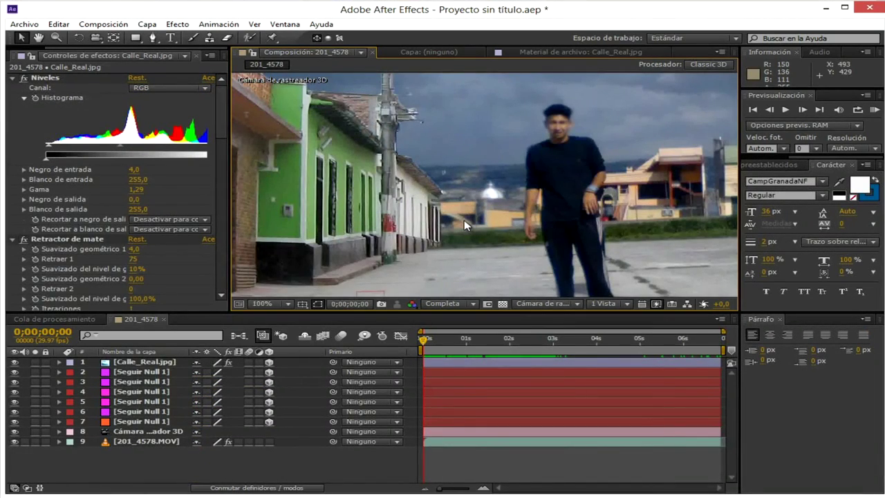
drag(430, 353, 526, 343)
scroll(407, 234, down, 4)
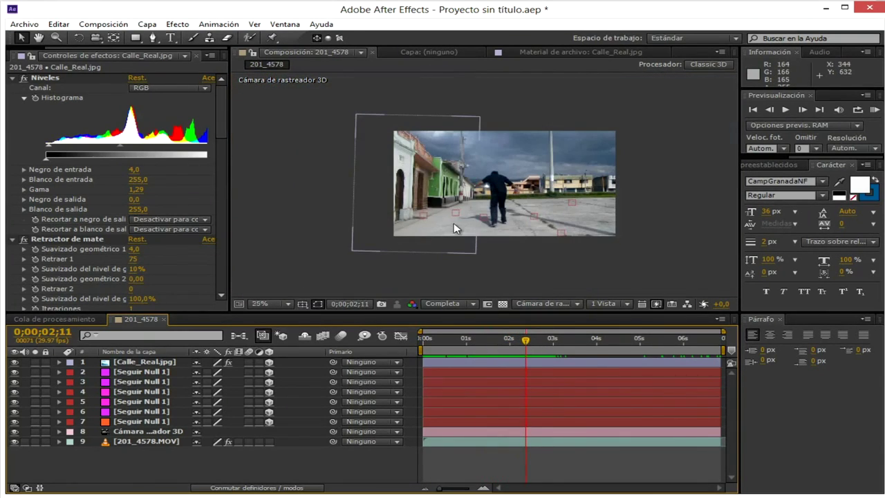
scroll(454, 225, up, 4)
scroll(484, 255, down, 4)
scroll(506, 280, up, 2)
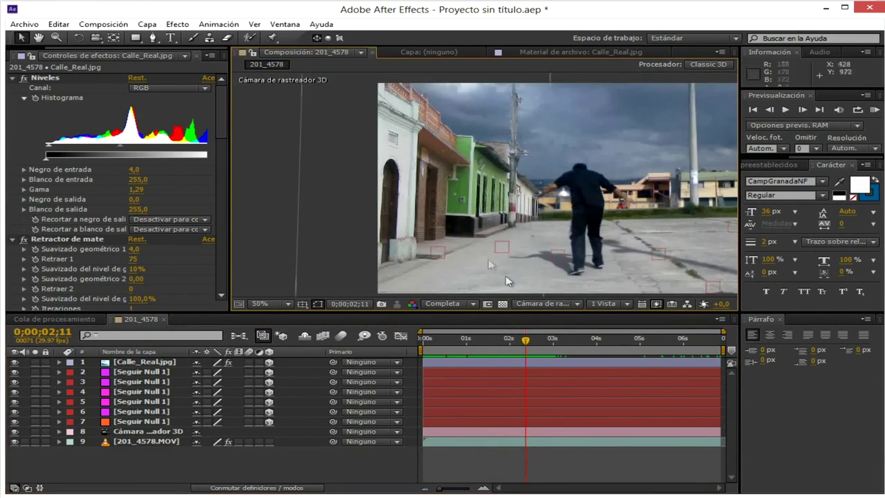
- Stretch the Calle_Real.jpg layer vertically so the street buildings become taller
click(425, 193)
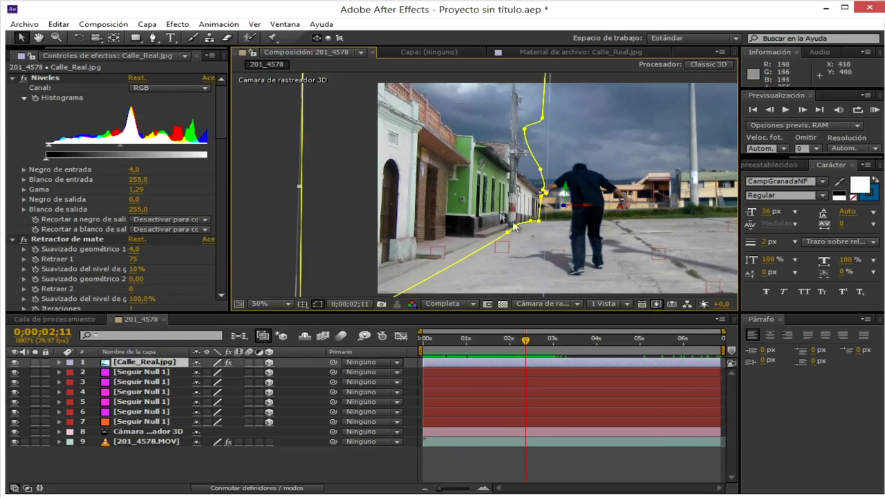
scroll(533, 233, down, 2)
mouse_move(457, 122)
mouse_down()
mouse_move(457, 97)
mouse_move(453, 129)
mouse_up()
click(546, 268)
scroll(522, 218, up, 2)
scroll(500, 202, down, 2)
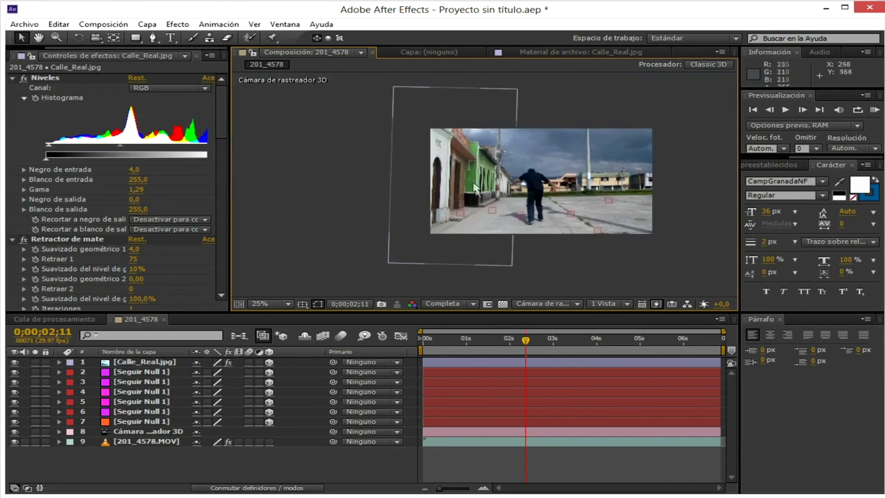
- Rotate the Calle_Real.jpg layer slightly counterclockwise with the Rotation tool
click(473, 184)
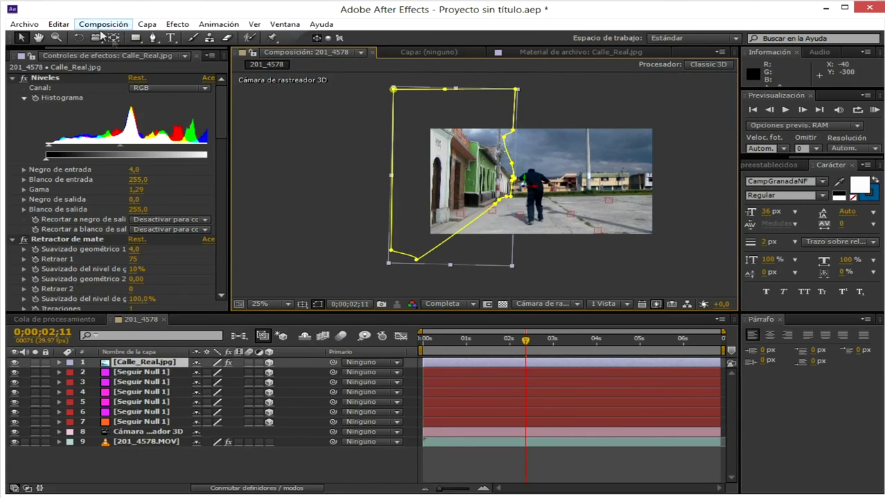
click(78, 37)
scroll(482, 194, up, 2)
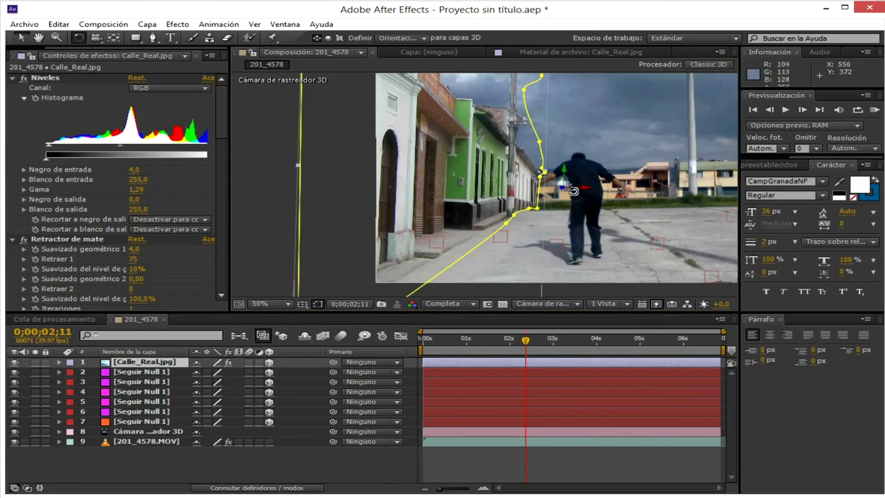
click(145, 440)
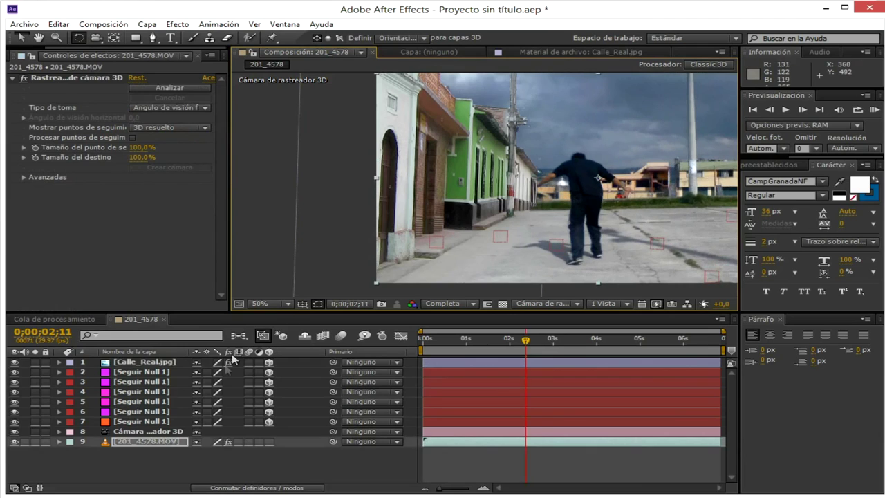
click(149, 363)
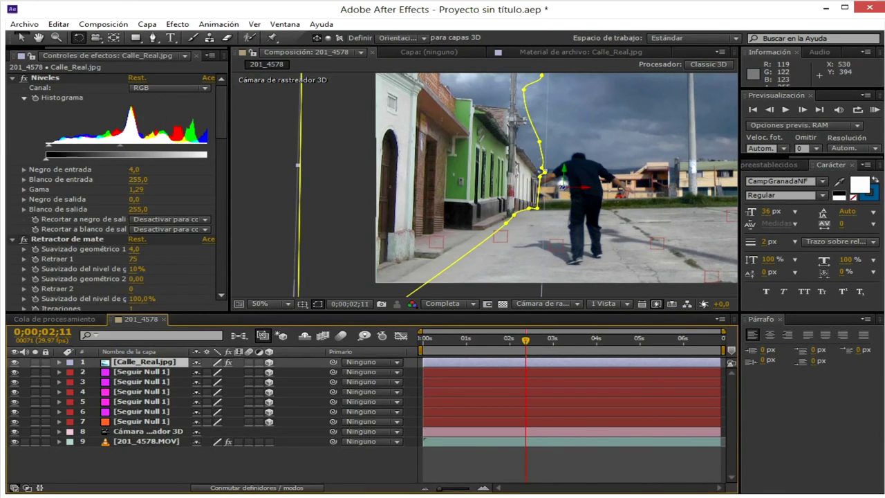
drag(562, 185, 558, 184)
key(comma)
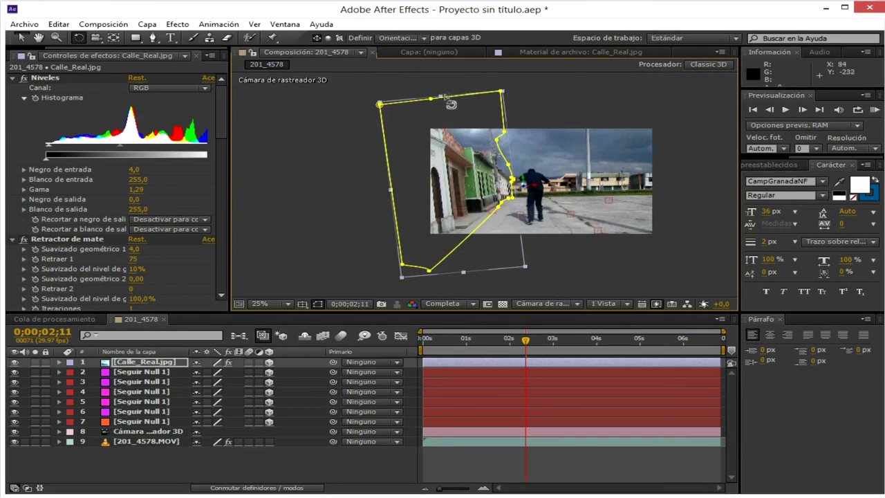
- Extend the top edge of the street layer's mask upward
key(v)
click(444, 89)
click(444, 95)
click(444, 90)
click(438, 99)
click(441, 99)
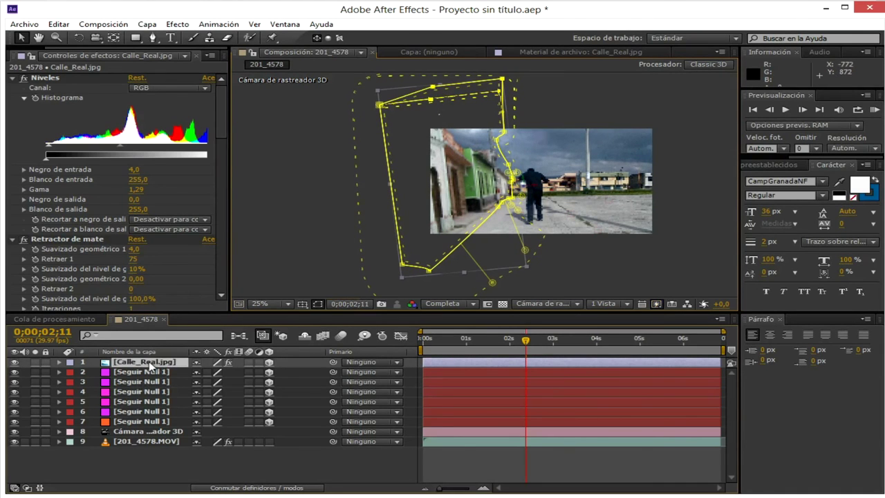
- Set the Calle_Real.jpg layer's Scale (Escala) to 132.0, 170.4, 132.0% and reposition it against the road
click(149, 363)
key(s)
drag(259, 372, 280, 372)
drag(467, 200, 473, 196)
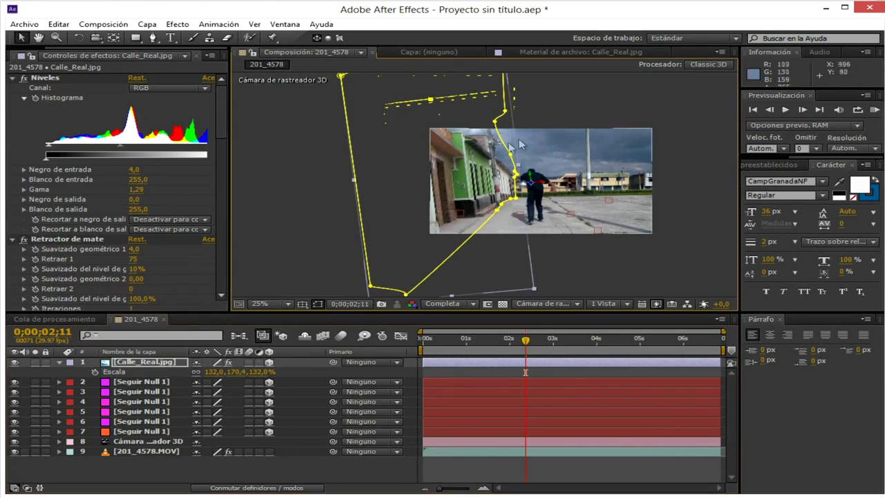
- Rotate the enlarged street layer slightly clockwise to straighten its buildings, and deselect it
click(80, 38)
drag(531, 181, 533, 183)
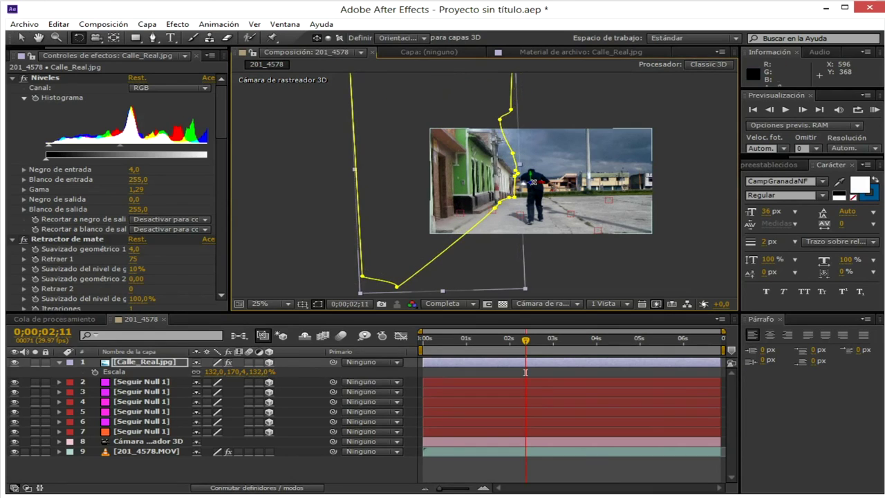
click(22, 38)
click(330, 148)
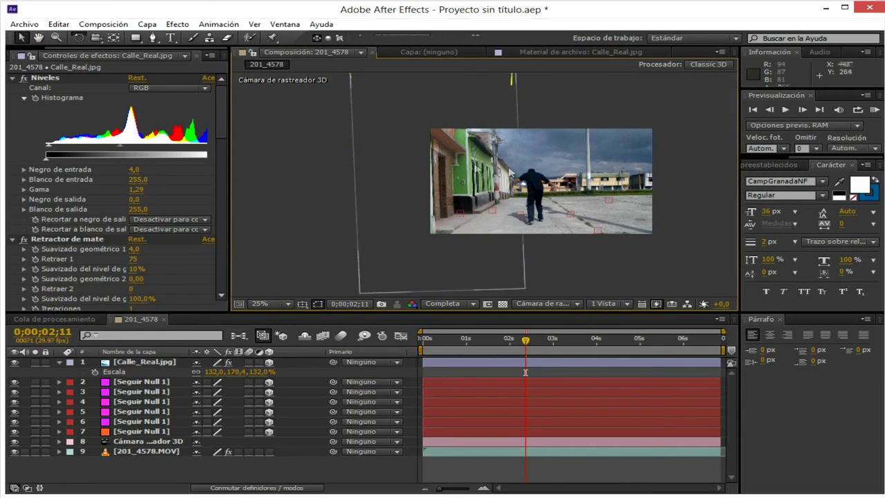
- Examine where the man's arm and body meet the street buildings up to 0;00;02;16
scroll(572, 230, up, 2)
click(425, 170)
click(604, 138)
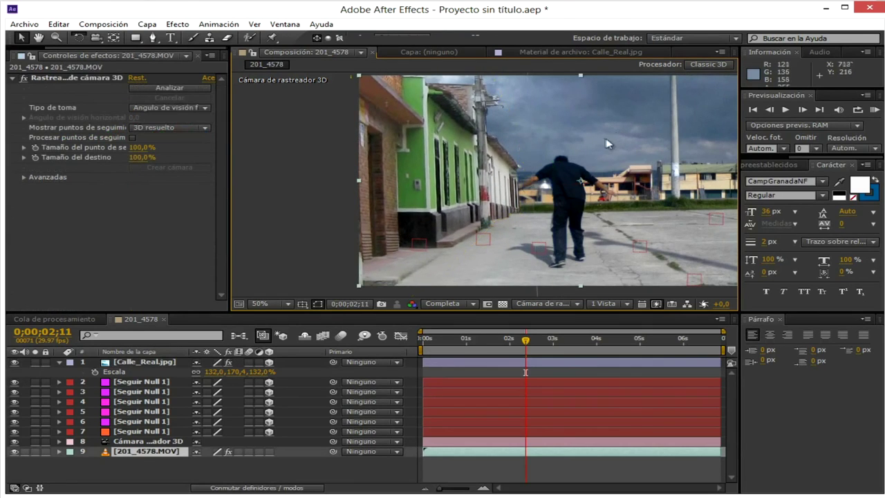
scroll(600, 152, down, 2)
mouse_move(529, 337)
mouse_down()
mouse_move(602, 335)
mouse_move(420, 330)
mouse_move(452, 340)
mouse_move(533, 339)
mouse_up()
scroll(466, 273, up, 2)
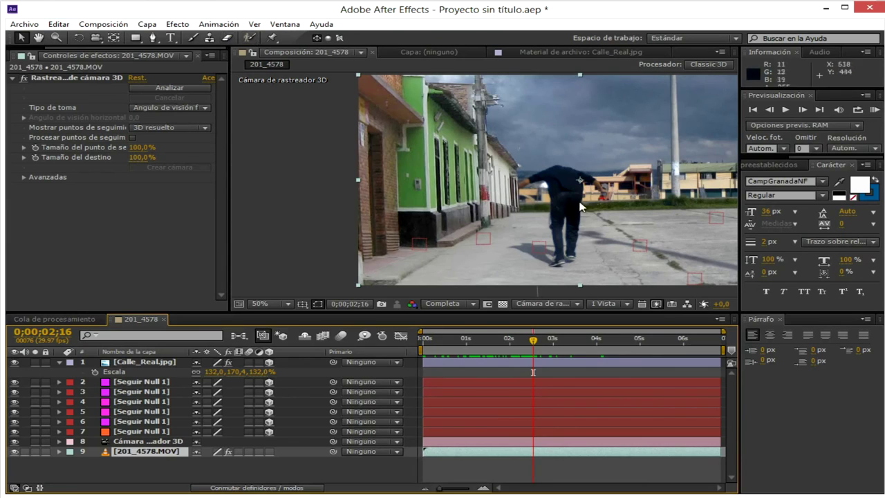
drag(536, 232, 530, 217)
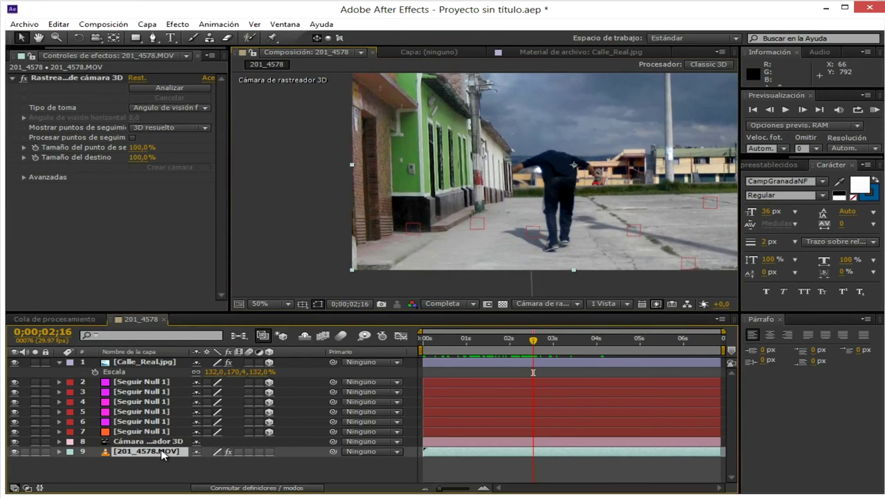
- Duplicate the 201_4578.MOV layer and open the upper copy in the Layer viewer with the Roto Brush active
key(ctrl+d)
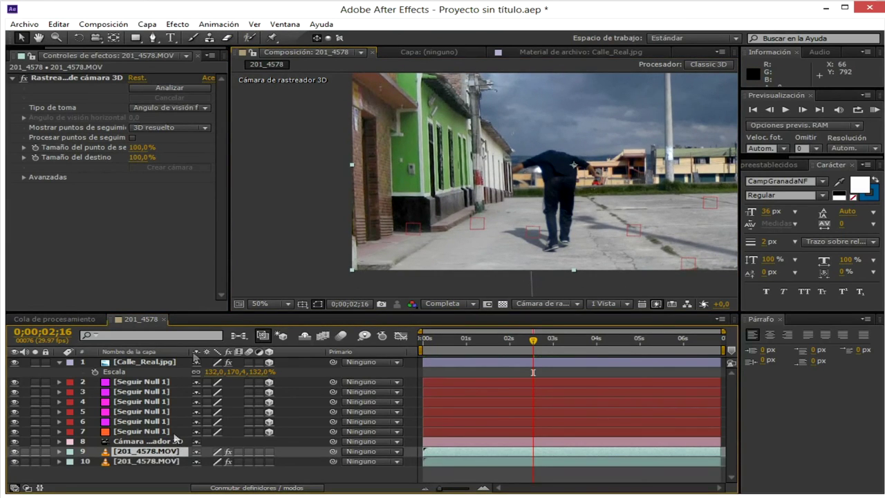
double_click(144, 462)
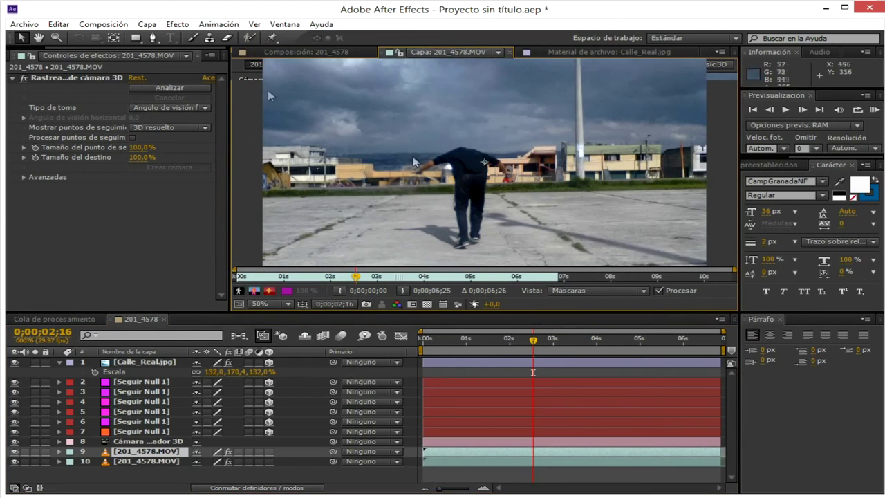
click(244, 40)
scroll(436, 195, up, 1)
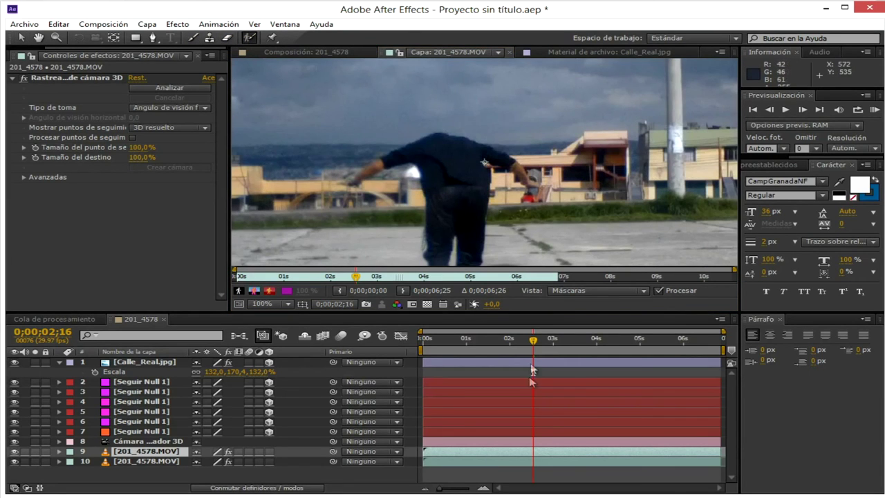
- Move the current time to 0;00;02;08, where the man's hand reaches the buildings, and return to the duplicate's Layer view
click(314, 53)
click(512, 338)
drag(514, 341, 523, 341)
scroll(533, 247, up, 2)
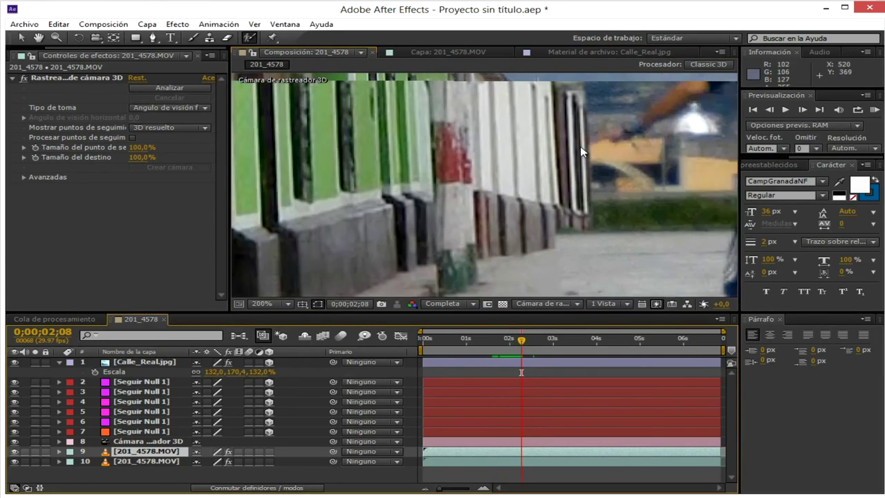
drag(581, 152, 504, 141)
drag(522, 342, 521, 341)
click(421, 51)
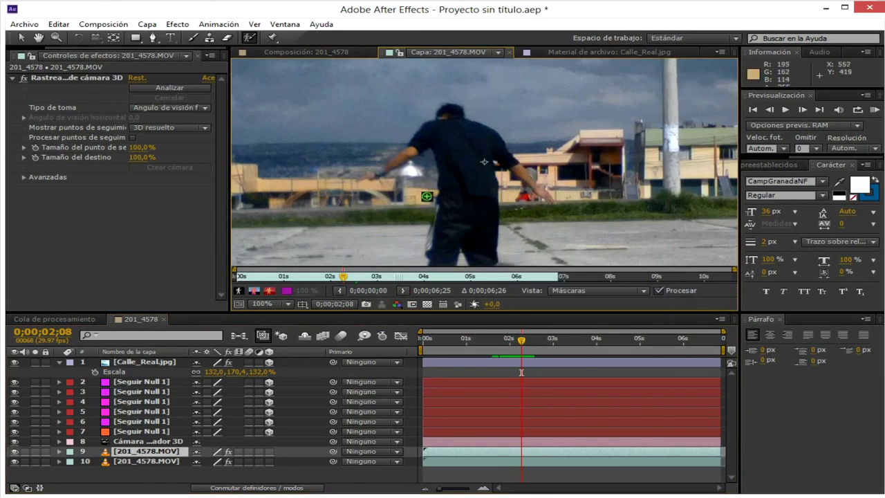
- Roto Brush the man's outstretched forearm and hand at 0;00;02;08, subtracting the background above and below it
scroll(497, 182, up, 1)
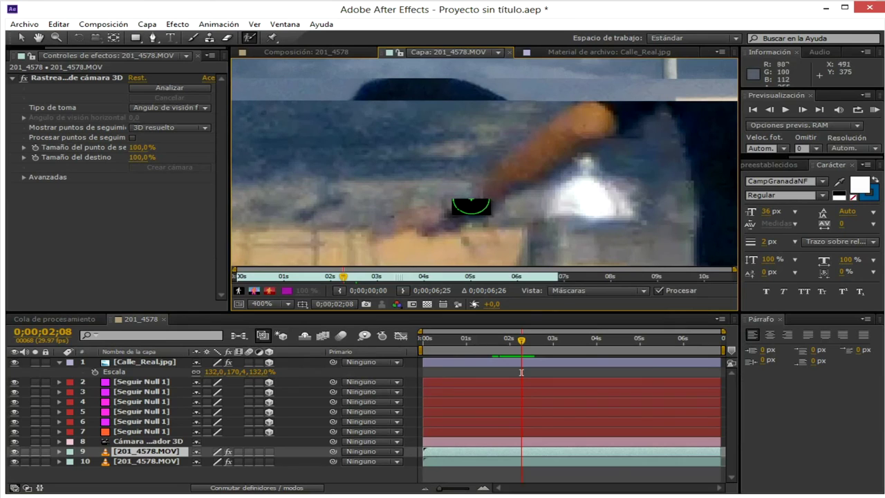
drag(416, 219, 531, 153)
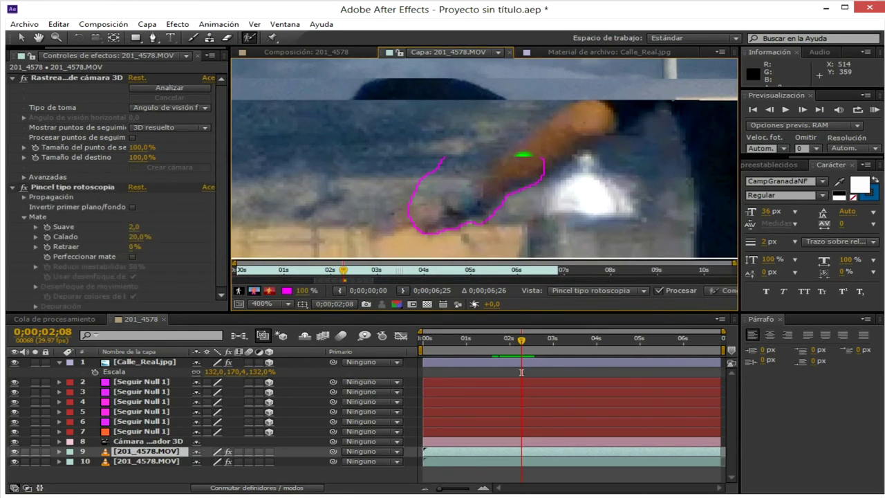
drag(559, 127, 518, 166)
mouse_move(508, 131)
mouse_down()
mouse_move(447, 168)
mouse_move(388, 186)
mouse_up()
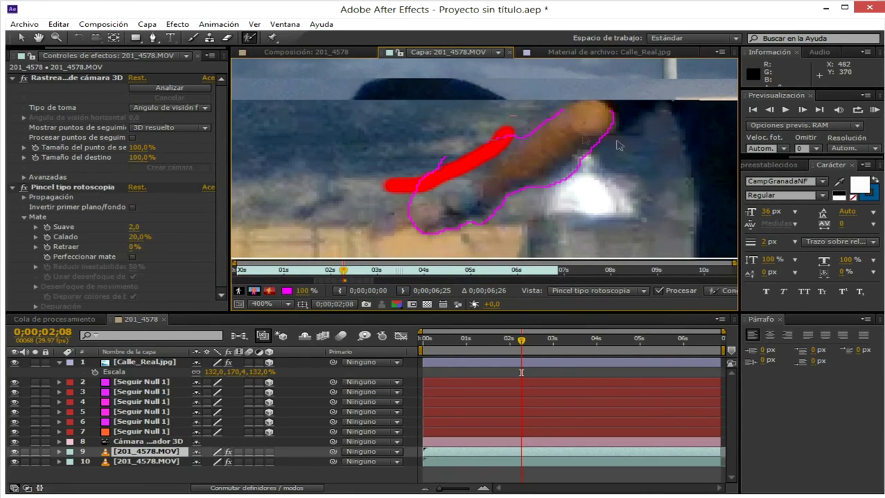
alt+drag(513, 127, 410, 194)
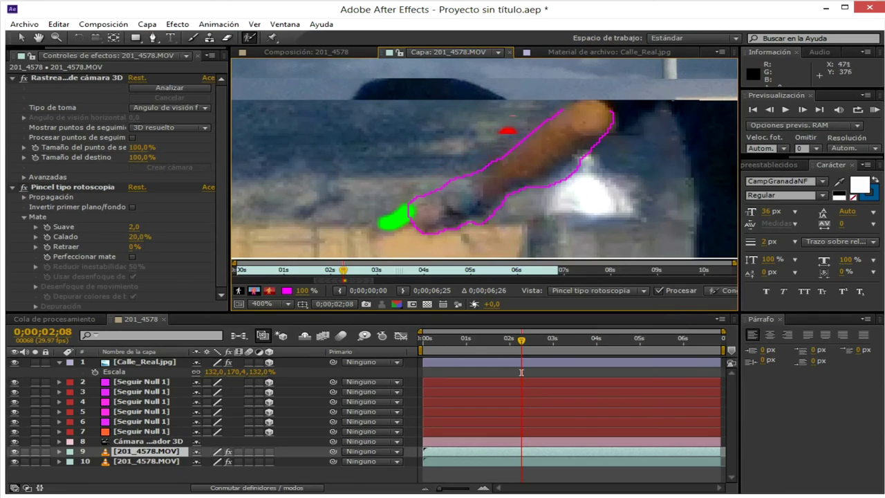
mouse_move(589, 158)
alt+mouse_down()
mouse_move(550, 189)
mouse_move(474, 231)
alt+mouse_up()
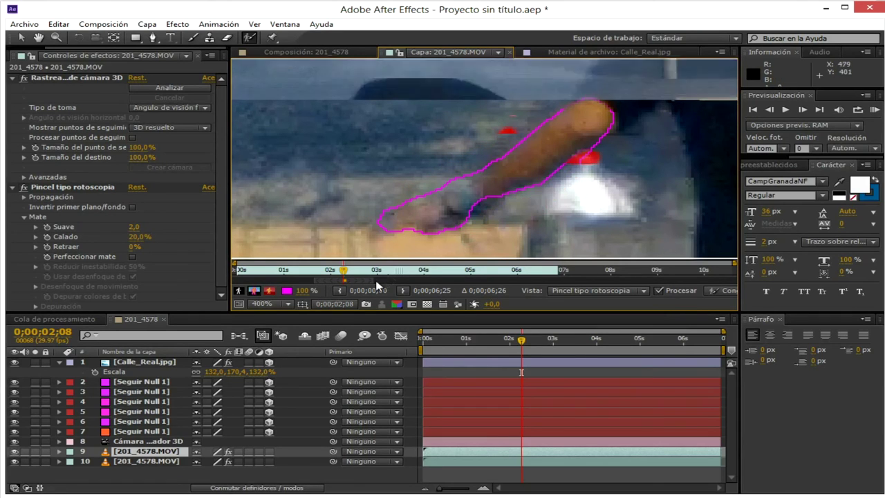
- Advance to 0;00;02;09 and add a foreground Roto Brush stroke along the same forearm
key(comma)
key(comma)
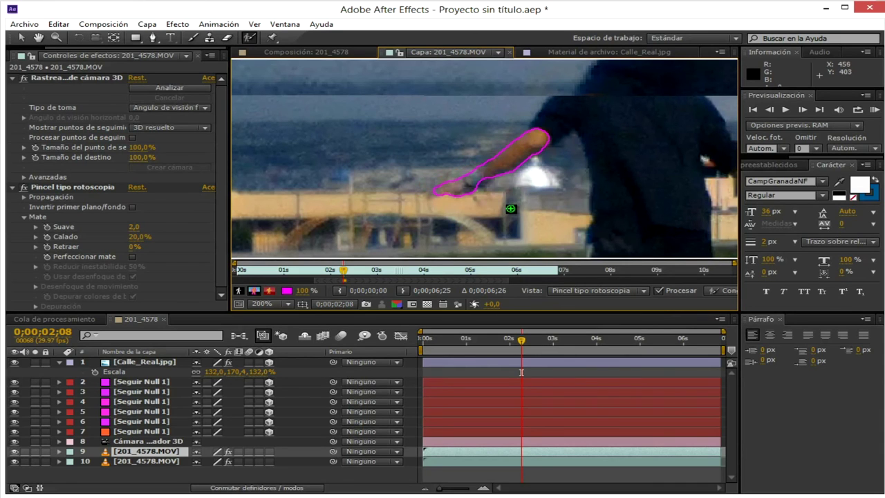
scroll(484, 173, down, 1)
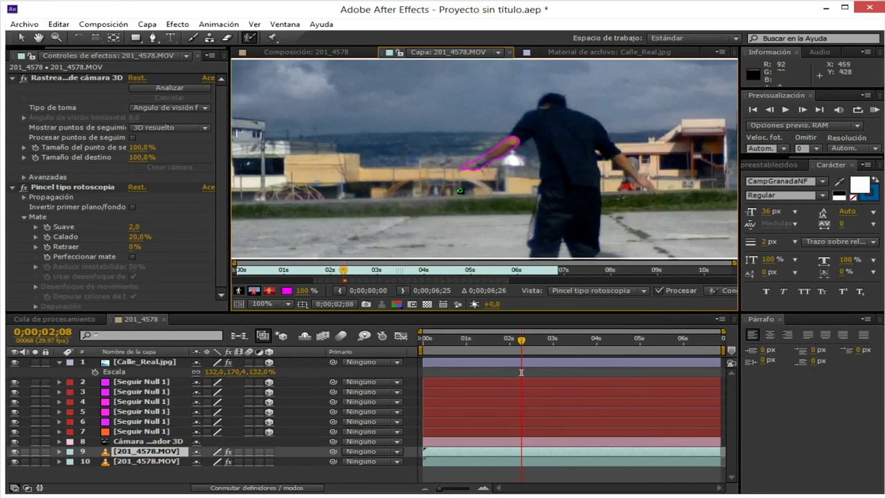
scroll(461, 177, up, 1)
scroll(462, 174, up, 1)
scroll(469, 174, down, 1)
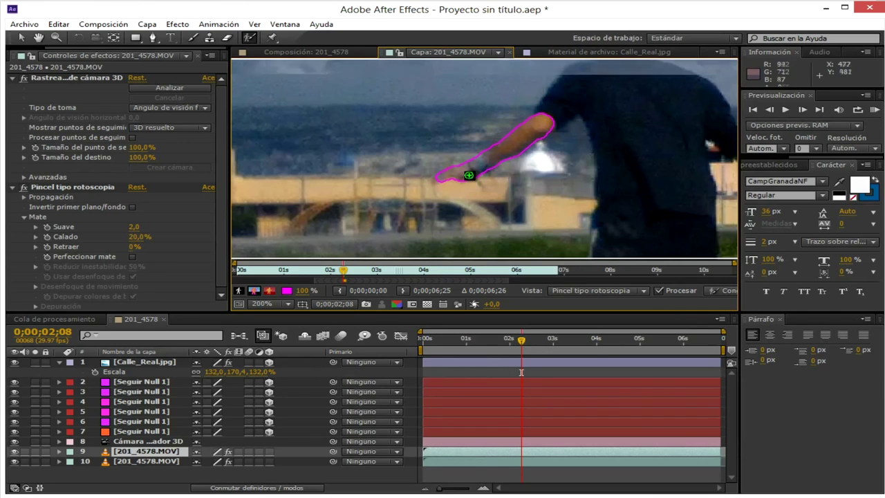
click(800, 109)
click(801, 109)
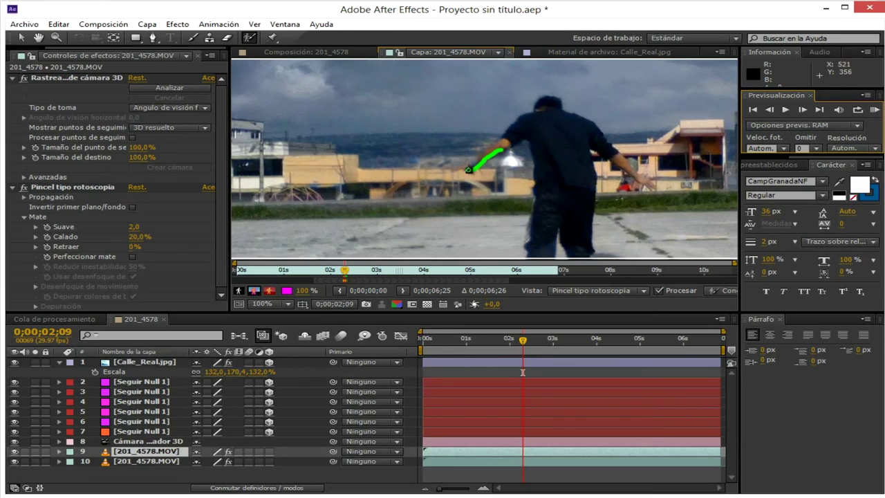
mouse_move(502, 150)
mouse_down()
mouse_move(468, 170)
mouse_move(528, 123)
mouse_move(469, 164)
mouse_up()
scroll(488, 173, up, 1)
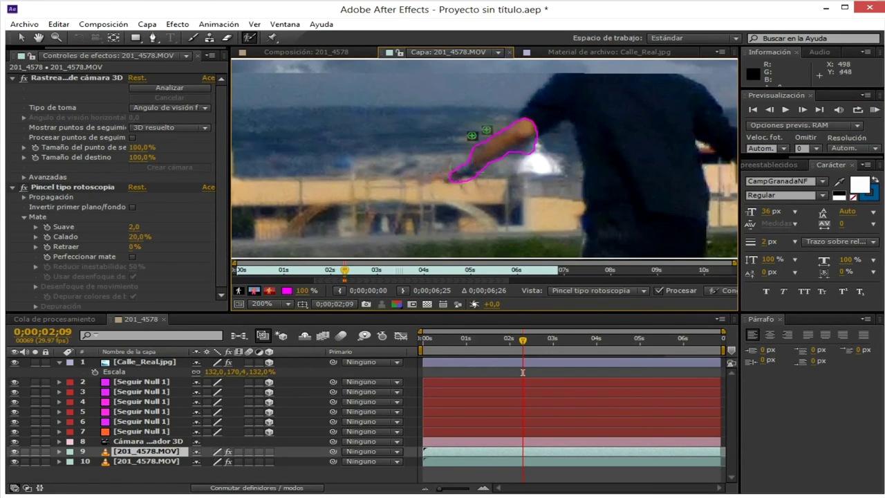
- Refine the forearm's roto outline at 0;00;02;09 by subtracting surrounding background and adding the hand back
scroll(486, 129, up, 1)
mouse_move(584, 116)
mouse_down()
mouse_move(534, 137)
mouse_move(510, 179)
mouse_up()
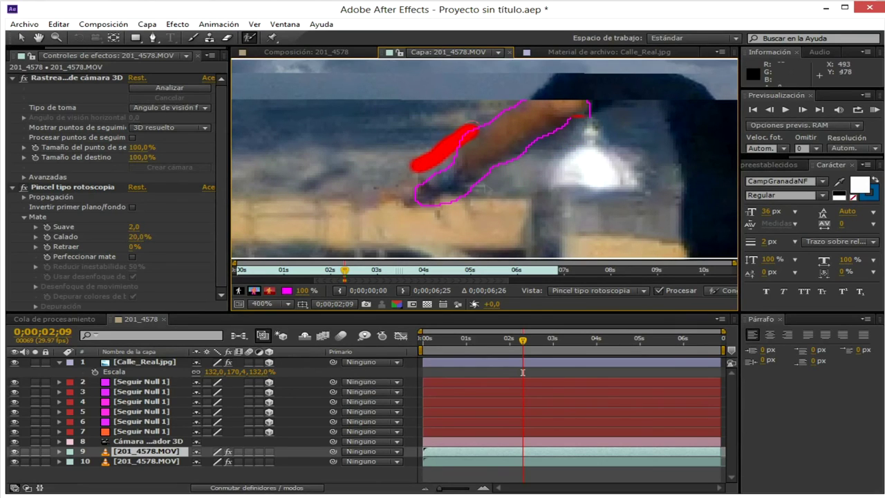
drag(456, 199, 416, 212)
drag(447, 188, 412, 199)
alt+click(465, 197)
mouse_move(581, 103)
mouse_down()
mouse_move(498, 163)
mouse_move(403, 206)
mouse_up()
- Advance to 0;00;02;10 and correct the roto outline around the forearm and hand with Roto Brush strokes
key(Page_Down)
drag(447, 239, 572, 148)
mouse_move(474, 118)
mouse_down()
mouse_move(385, 183)
mouse_move(545, 132)
mouse_up()
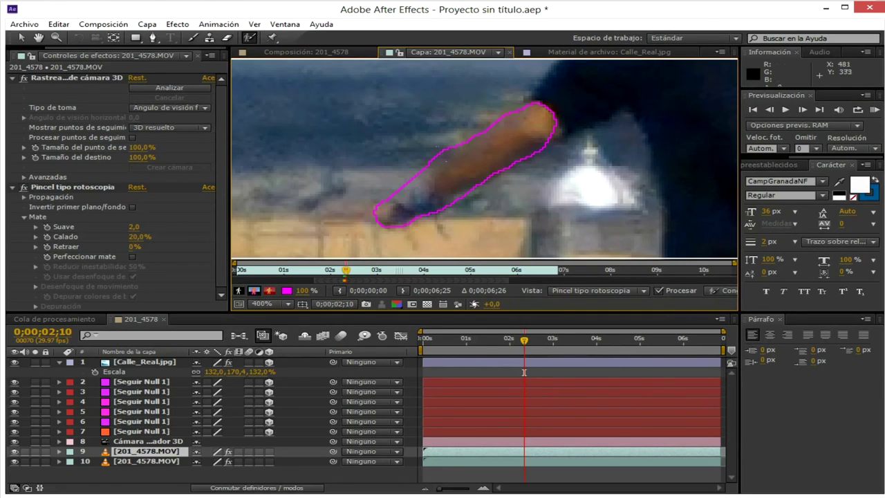
- Advance to 0;00;02;11, add a Roto Brush stroke along the man's forearm, and compare the frame with the composition
key(comma)
key(Page_Down)
drag(508, 144, 428, 190)
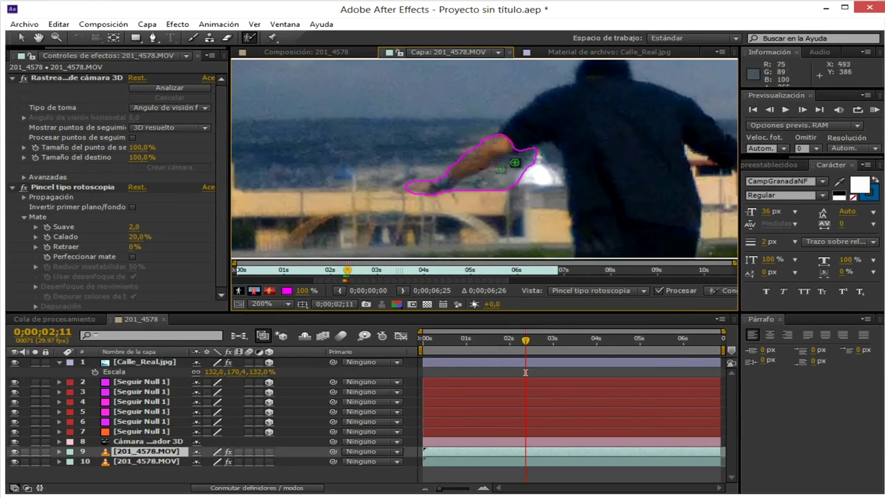
click(320, 52)
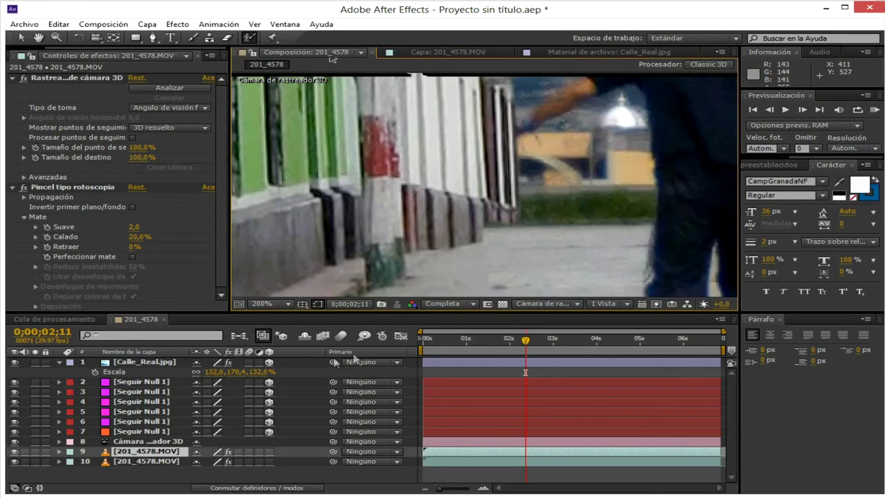
click(387, 53)
- Advance to 0;00;02;12 and add a foreground Roto Brush stroke from the hand up the forearm
click(803, 112)
click(770, 111)
drag(405, 188, 486, 158)
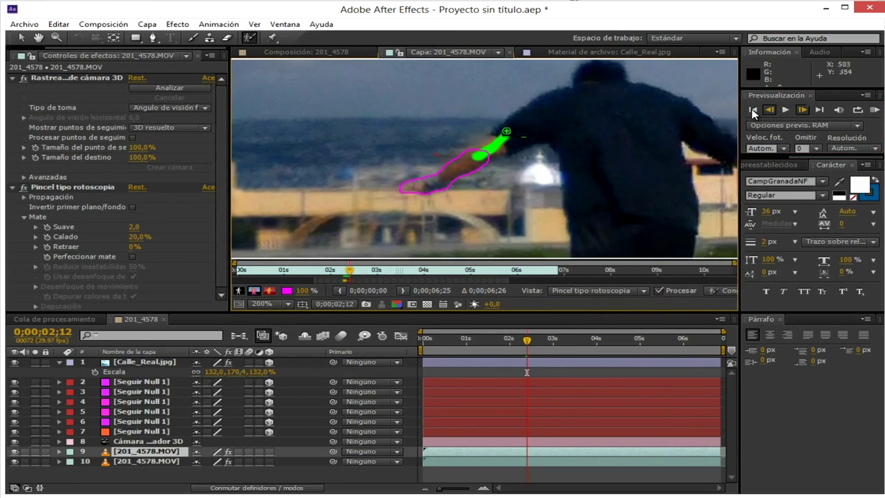
- Continue through 0;00;02;13 to 0;00;02;15, adding foreground Roto Brush strokes along the forearm where needed
key(Page_Down)
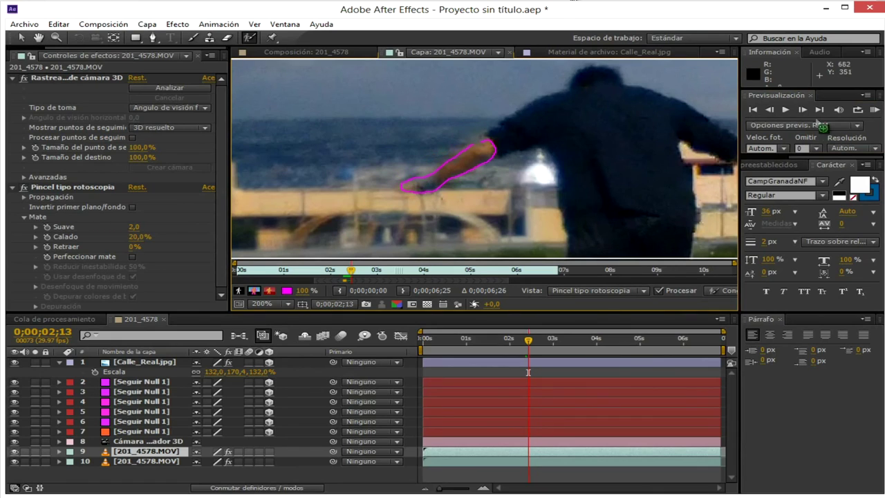
key(Page_Down)
drag(431, 175, 478, 155)
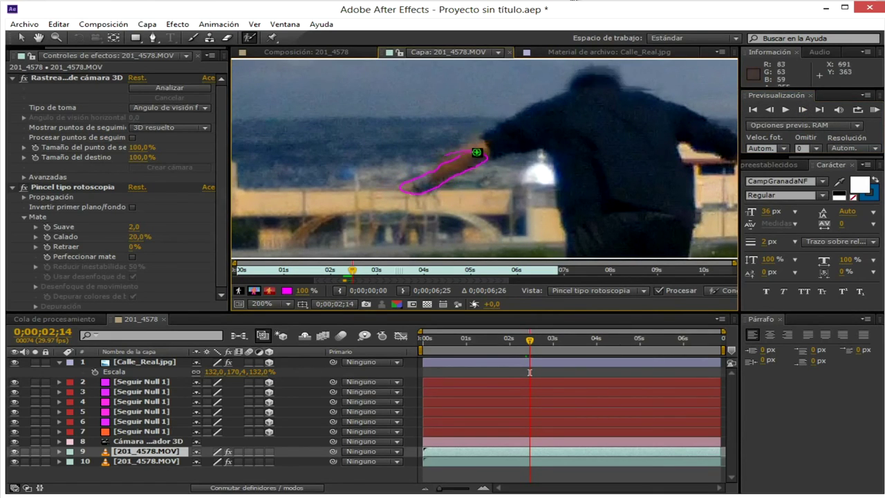
click(803, 111)
mouse_move(436, 175)
mouse_down()
mouse_move(423, 198)
mouse_move(408, 177)
mouse_move(388, 182)
mouse_move(424, 162)
mouse_move(458, 171)
mouse_up()
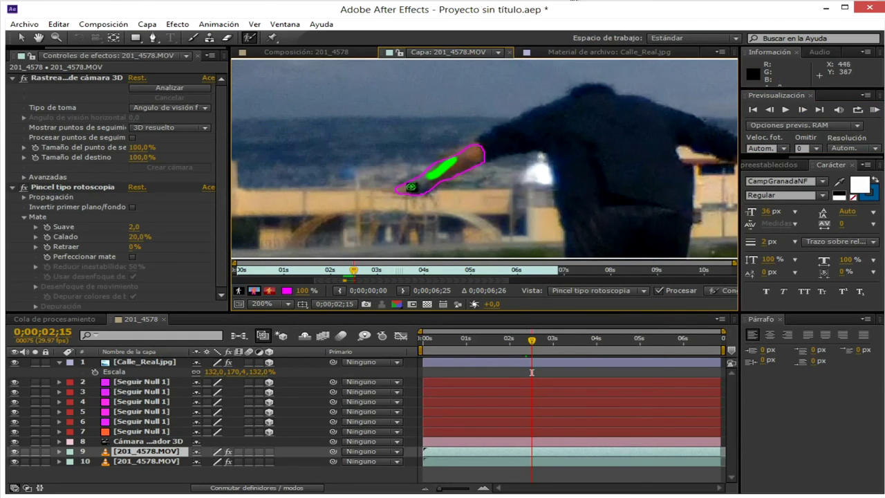
- Roto Brush the forearm and hand at 0;00;02;16, subtract the background below them, and check the frame in the composition
key(Page_Down)
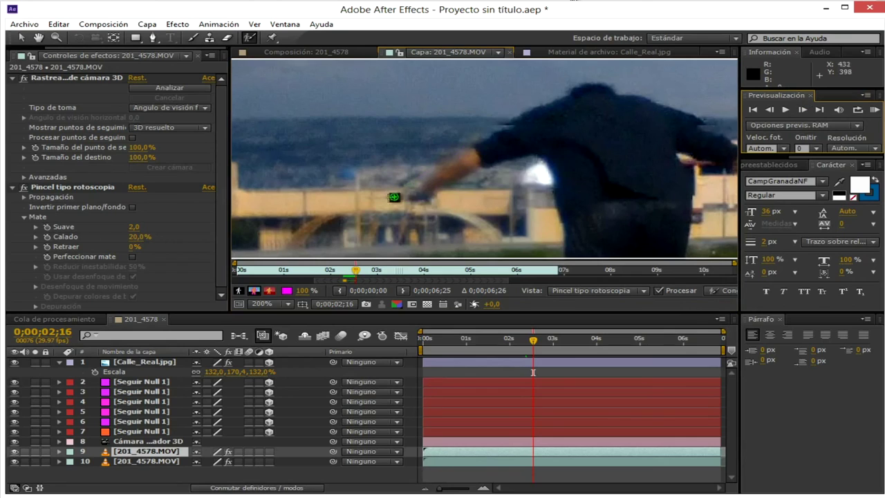
drag(437, 178, 411, 194)
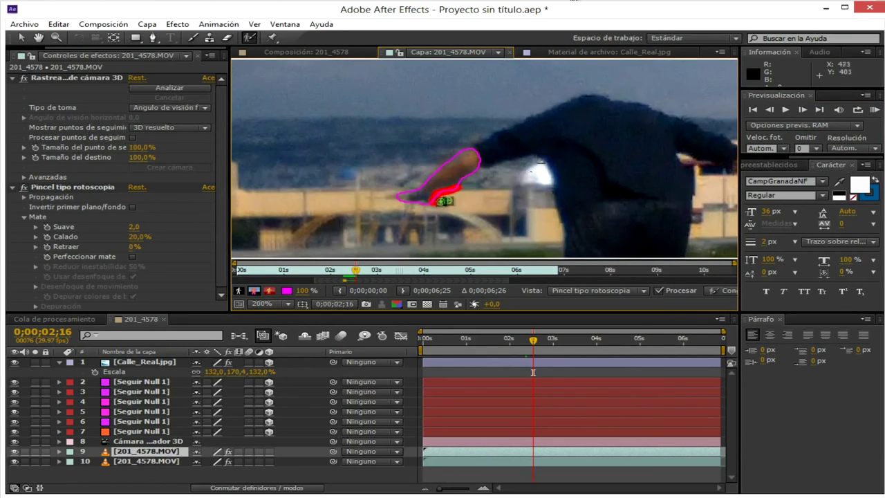
click(323, 52)
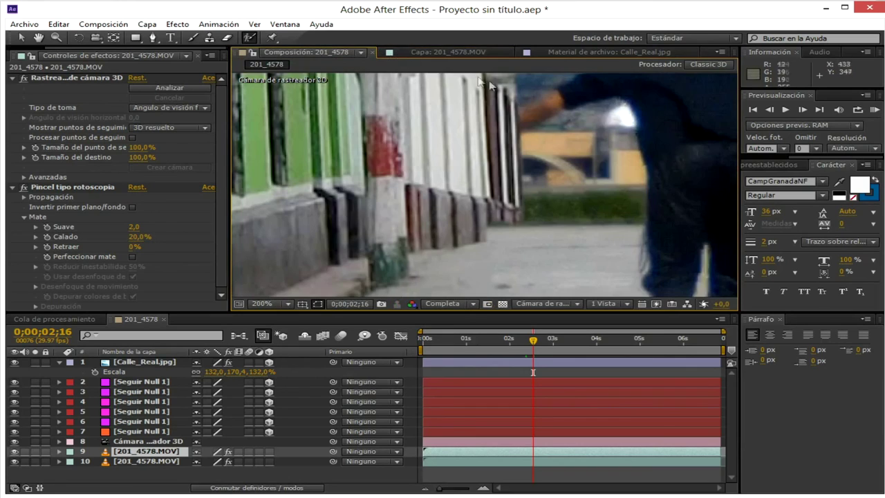
click(453, 53)
scroll(462, 174, down, 1)
scroll(460, 172, up, 1)
- Advance to 0;00;02;17 and correct the roto outline around the hand, subtracting the background below it
click(802, 109)
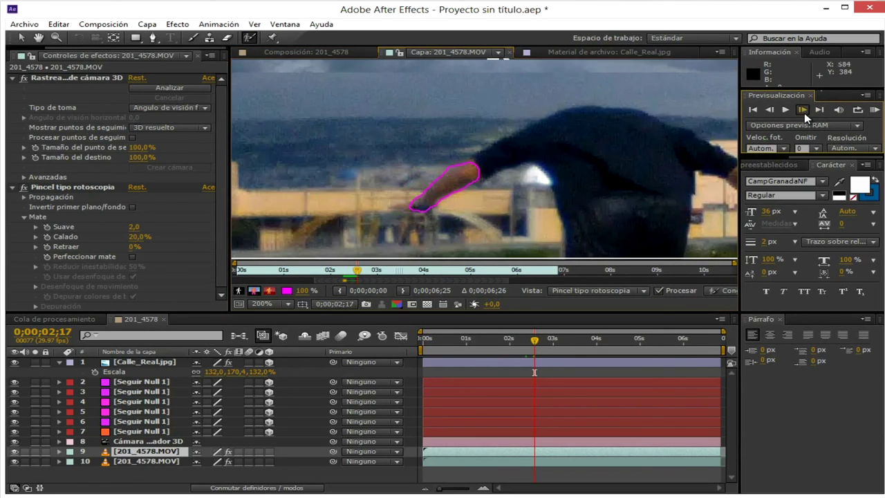
click(804, 113)
click(416, 197)
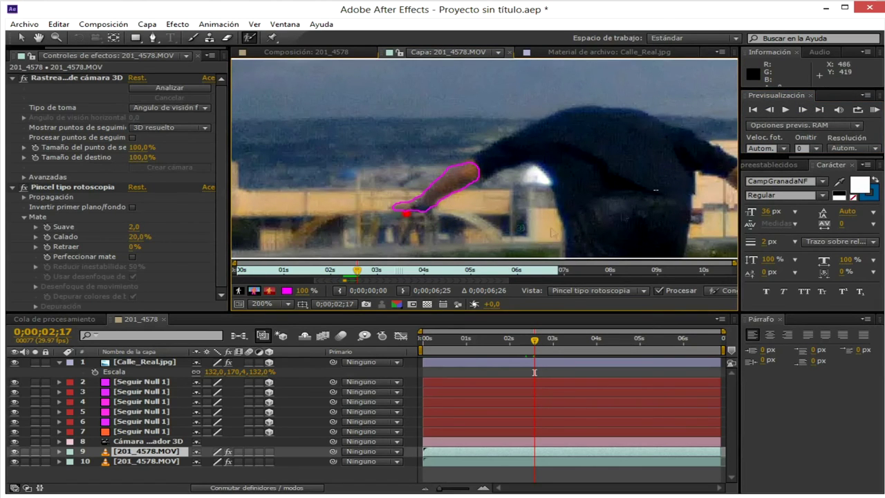
- Roto Brush the lowered forearm and hand at 0;00;02;18, subtracting the background above the arm
click(803, 112)
drag(413, 226, 498, 170)
alt+drag(409, 198, 471, 188)
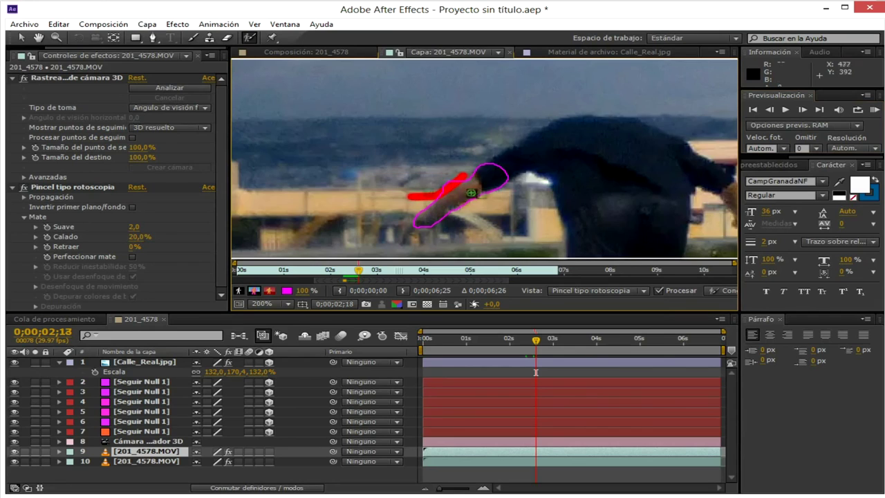
drag(403, 227, 424, 181)
alt+drag(499, 166, 402, 199)
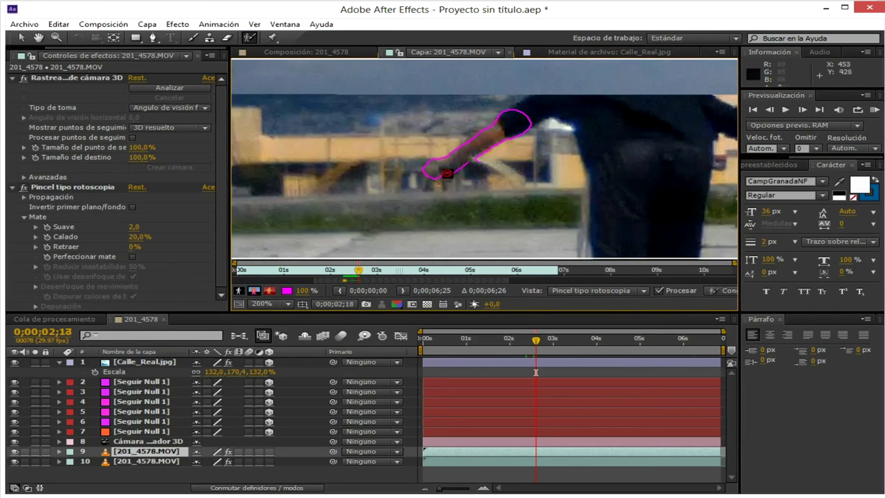
drag(440, 158, 416, 157)
click(772, 111)
click(805, 112)
alt+drag(477, 123, 370, 165)
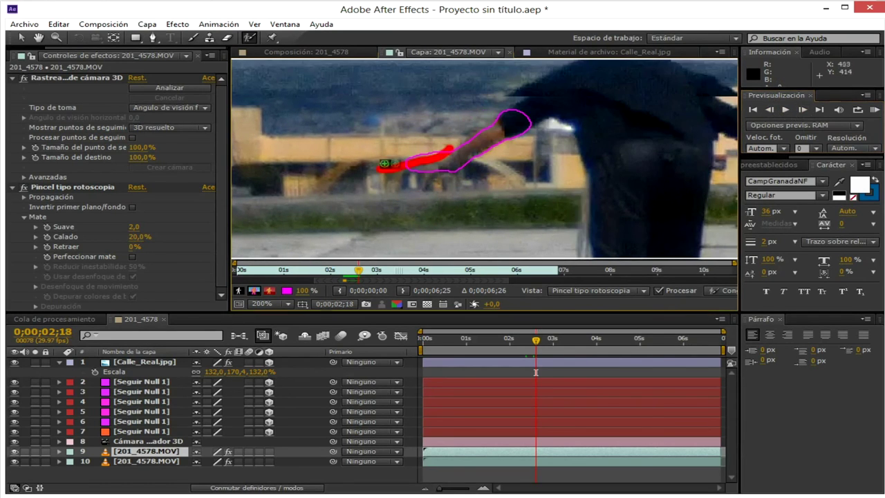
- Advance to 0;00;02;19 and tighten the roto outline around the forearm and hand with foreground and background strokes
click(803, 111)
drag(451, 190, 502, 136)
mouse_move(473, 152)
alt+mouse_down()
mouse_move(420, 194)
mouse_move(456, 143)
alt+mouse_up()
mouse_move(449, 189)
mouse_down()
mouse_move(471, 172)
mouse_move(451, 165)
mouse_up()
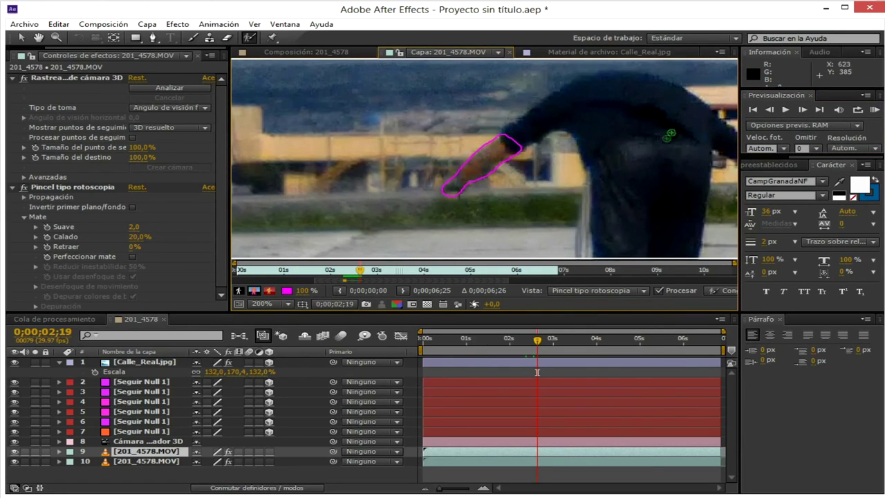
- Roto Brush the forearm and hand at 0;00;02;20, subtract the background below the arm, and check the frame in the composition
key(Page_Down)
mouse_move(436, 211)
mouse_down()
mouse_move(524, 152)
mouse_move(459, 189)
mouse_move(365, 200)
mouse_up()
alt+drag(536, 179, 416, 230)
drag(469, 204, 484, 193)
click(300, 54)
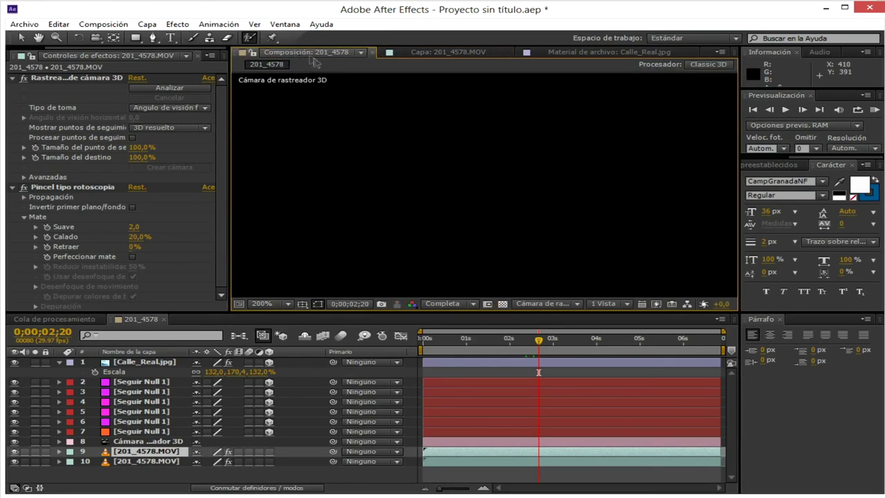
click(464, 54)
- Advance to 0;00;02;21, roto the forearm and hand while subtracting the background on both sides, and check the composition
click(802, 110)
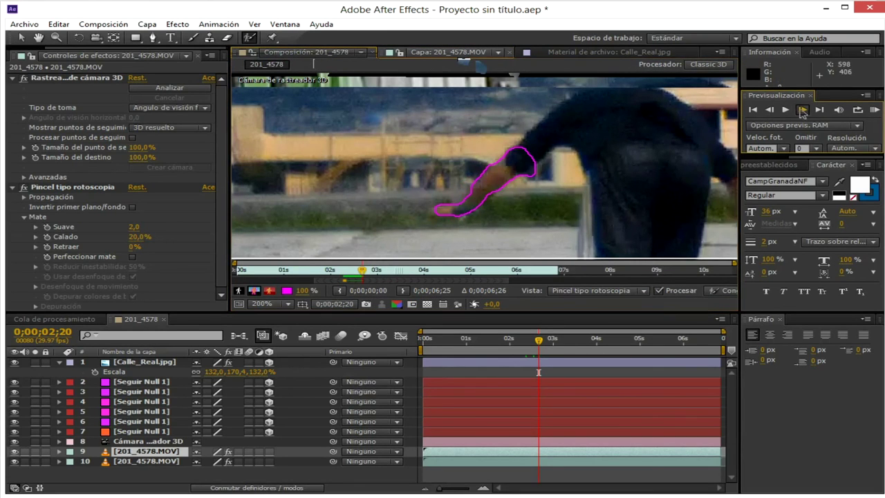
mouse_move(462, 237)
mouse_down()
mouse_move(528, 177)
mouse_move(473, 186)
mouse_up()
alt+drag(555, 187, 494, 249)
mouse_move(528, 198)
alt+mouse_down()
mouse_move(501, 237)
mouse_move(502, 226)
alt+mouse_up()
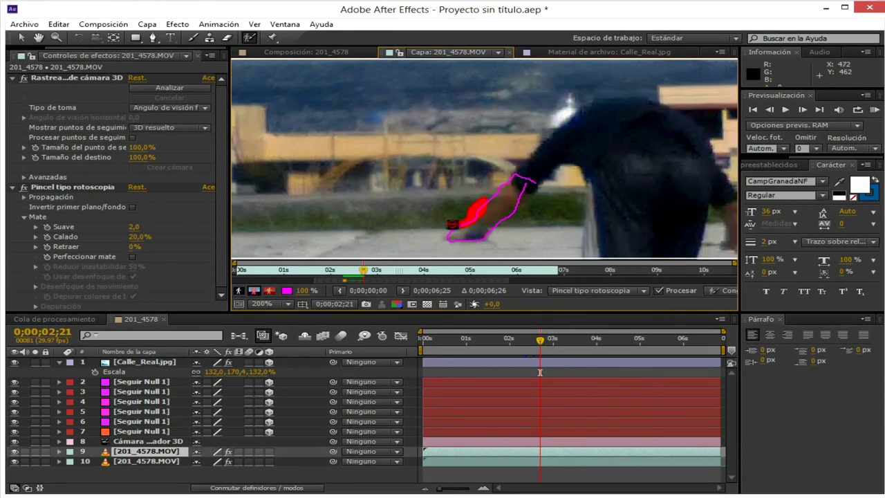
click(304, 52)
scroll(505, 147, down, 1)
scroll(564, 130, up, 1)
click(448, 53)
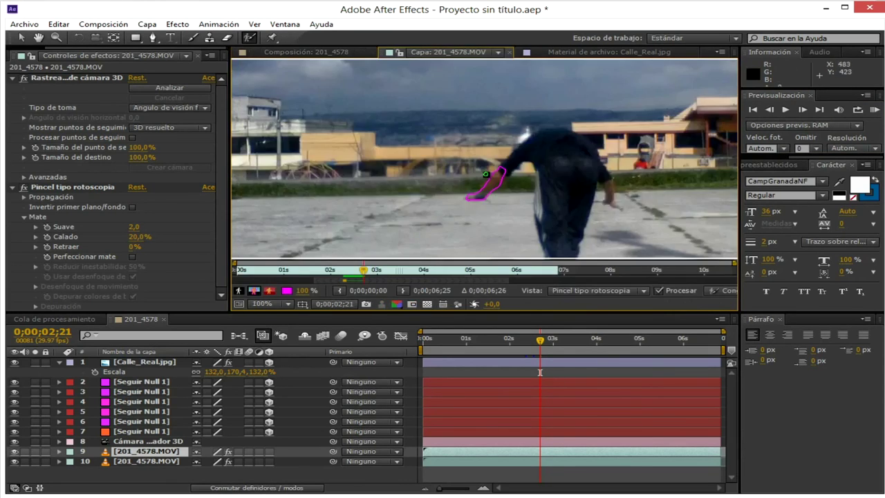
- Display the arm cutout against black, review it at 0;00;02;12, and set the Roto Brush matte's Calado to 28,8%
click(253, 291)
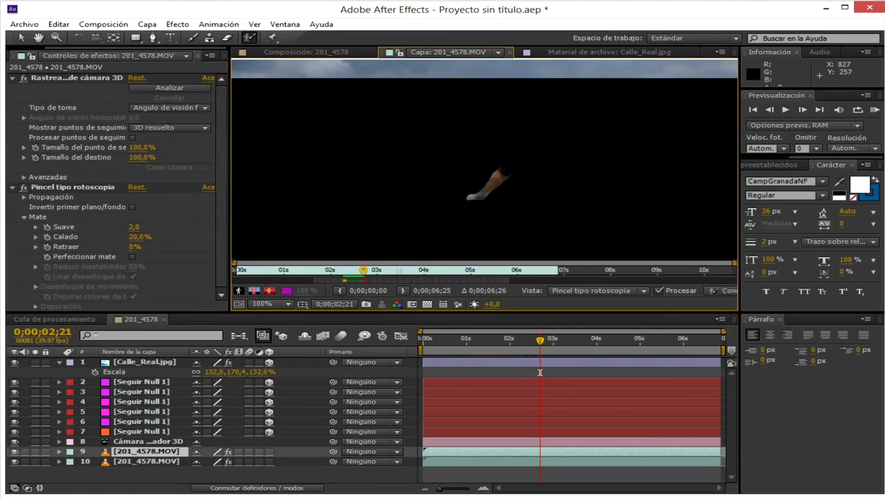
mouse_move(540, 340)
mouse_down()
mouse_move(464, 340)
mouse_move(540, 341)
mouse_move(463, 340)
mouse_move(523, 345)
mouse_up()
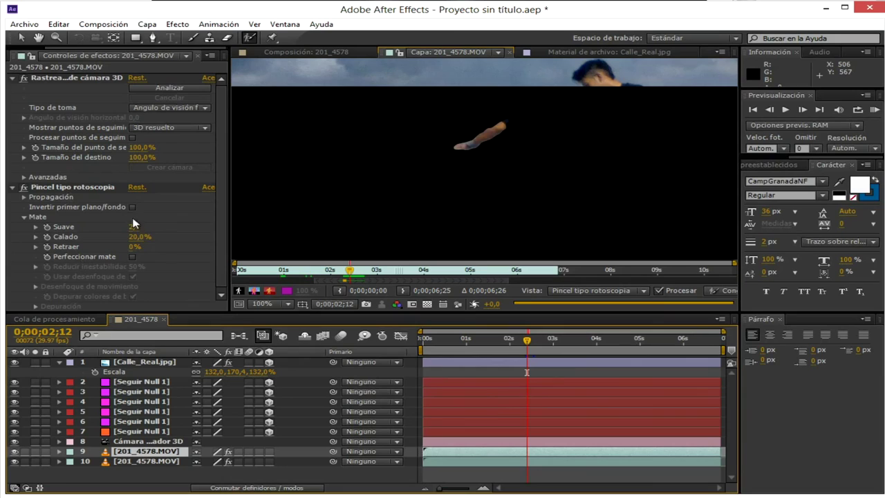
drag(135, 228, 149, 230)
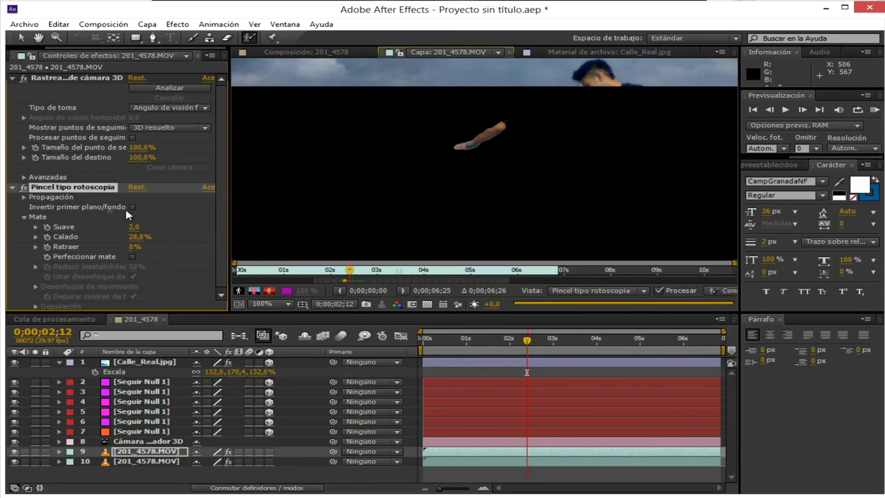
click(306, 51)
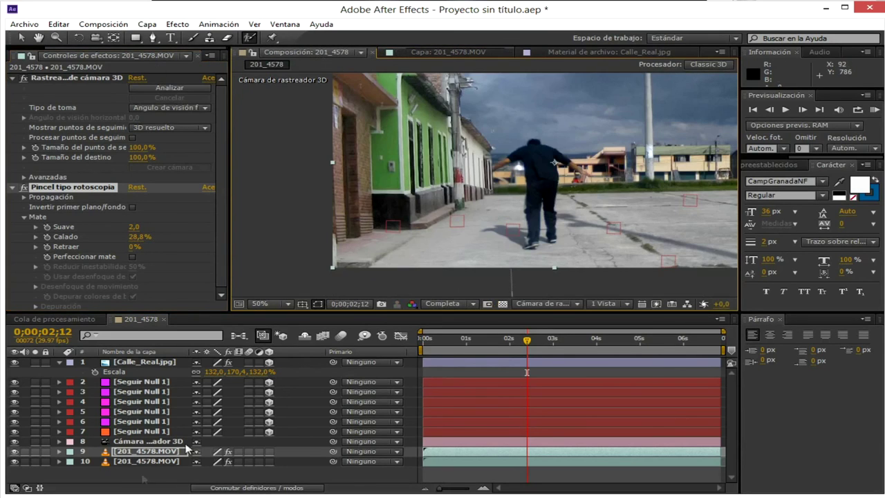
- Move the rotoscoped 201_4578.MOV layer above Calle_Real.jpg and inspect the hand over the buildings in the composition
double_click(151, 453)
drag(146, 454, 168, 360)
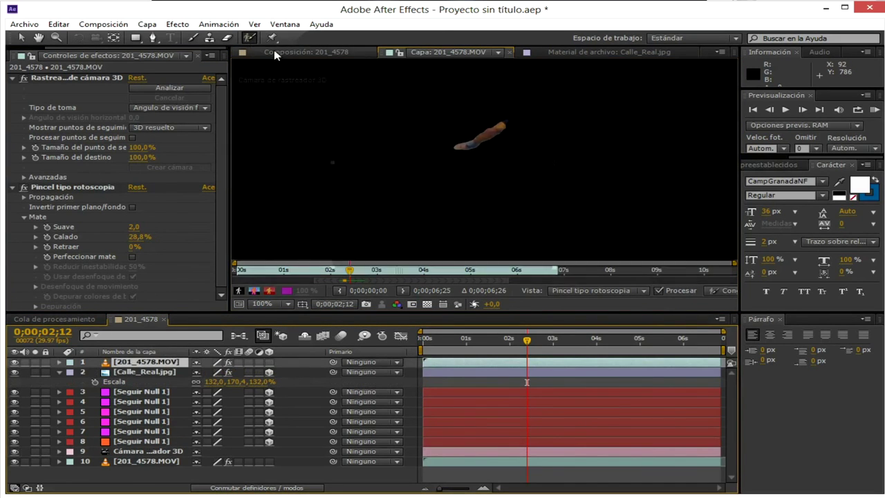
click(275, 53)
scroll(508, 145, up, 3)
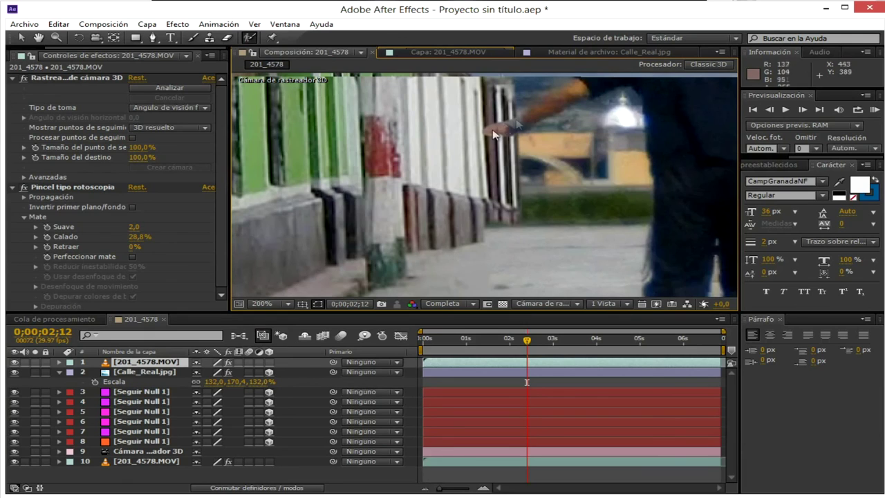
scroll(515, 128, down, 4)
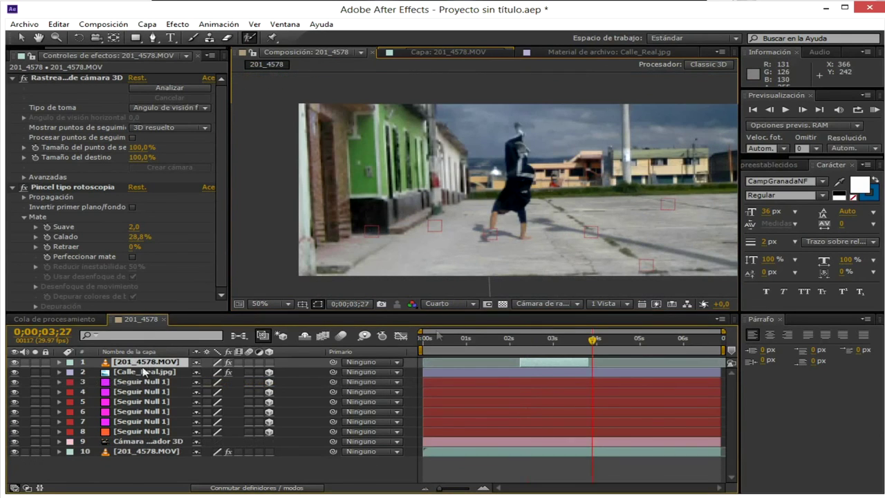
- Trim the start of the rotoscoped 201_4578.MOV layer to 0;00;01;21 and preview the composite from the beginning
mouse_move(524, 342)
mouse_down()
mouse_move(544, 344)
mouse_move(532, 342)
mouse_up()
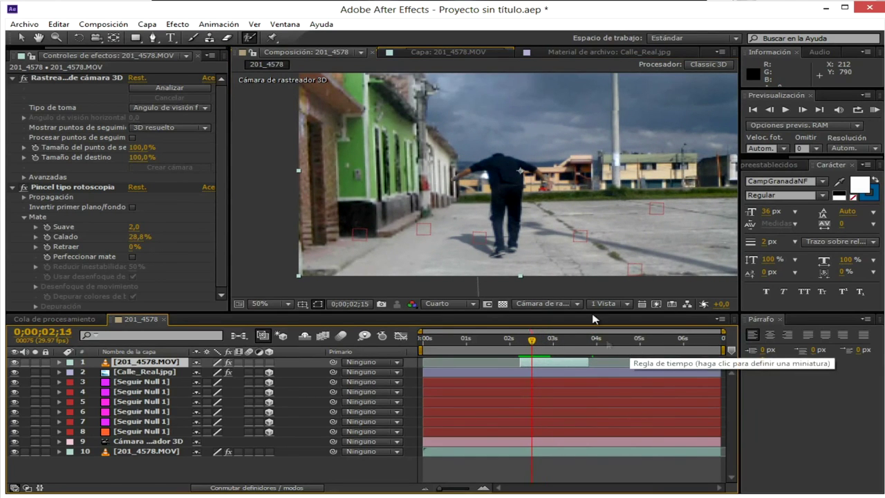
drag(553, 340, 494, 362)
click(473, 340)
click(156, 372)
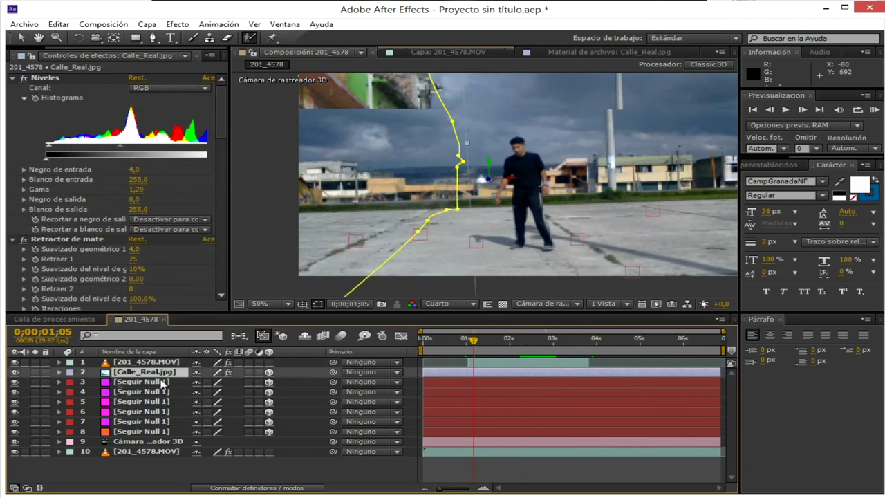
click(471, 361)
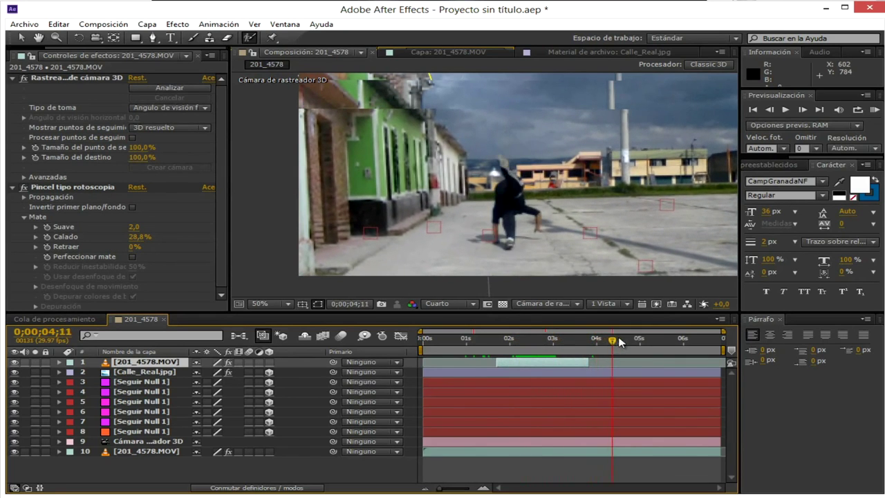
drag(488, 349, 401, 354)
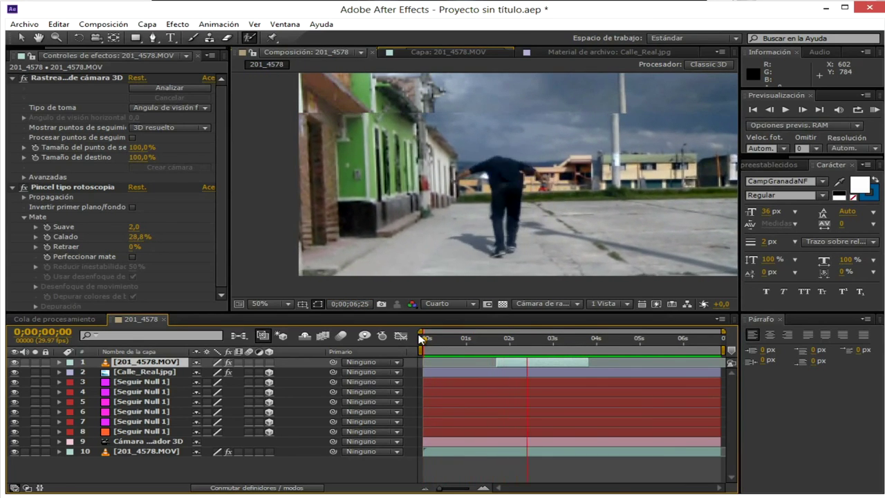
- Go to 0;00;06;14 and paint a foreground Roto Brush stroke along the man's lowered arm in the rotoscoped layer
drag(421, 338, 727, 335)
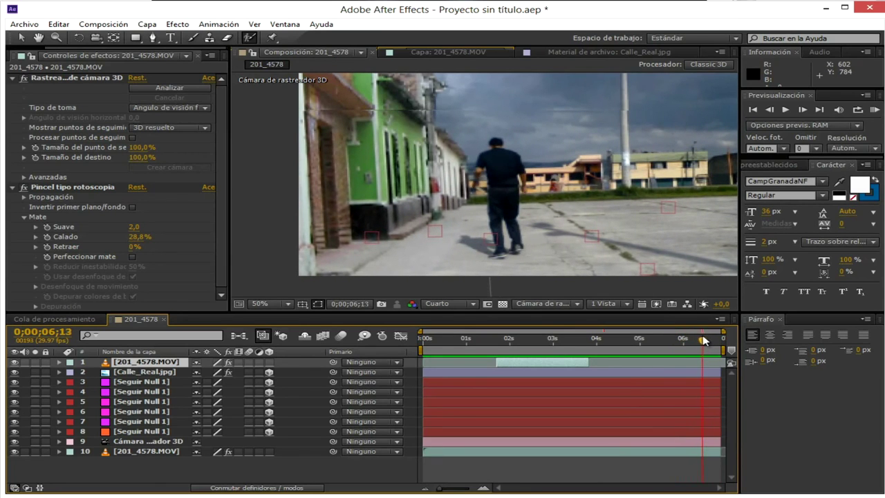
double_click(152, 365)
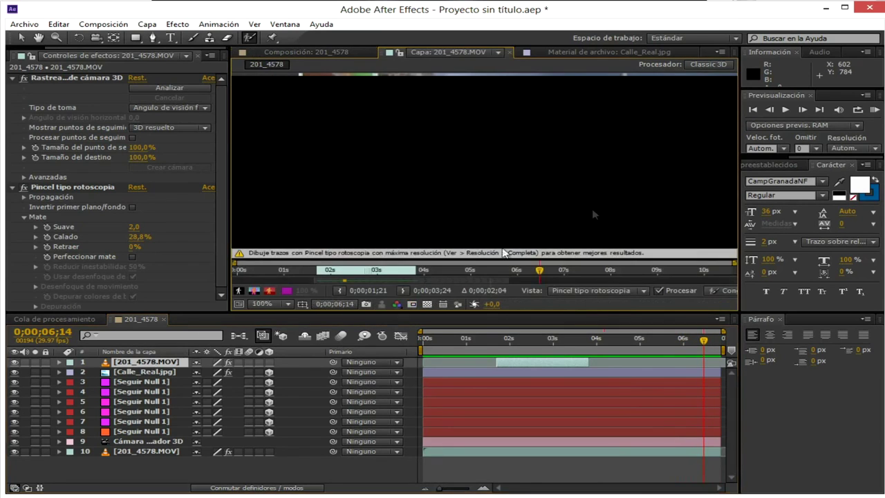
scroll(493, 196, up, 2)
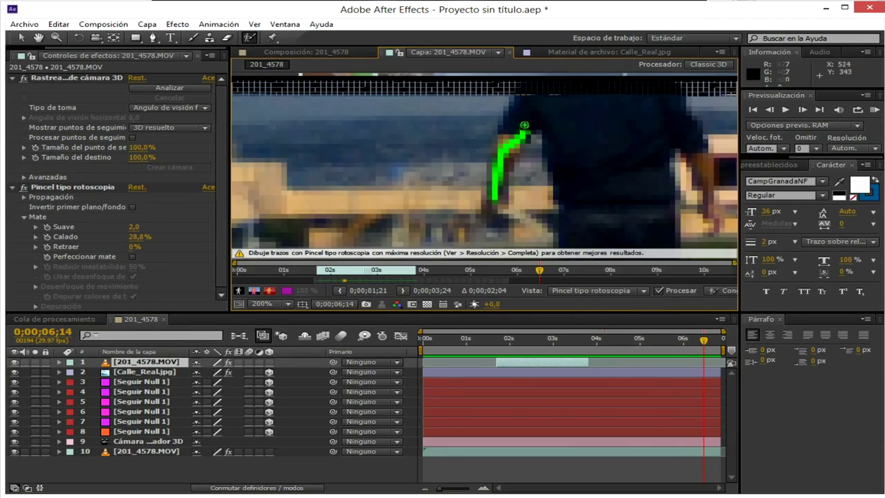
drag(524, 125, 525, 124)
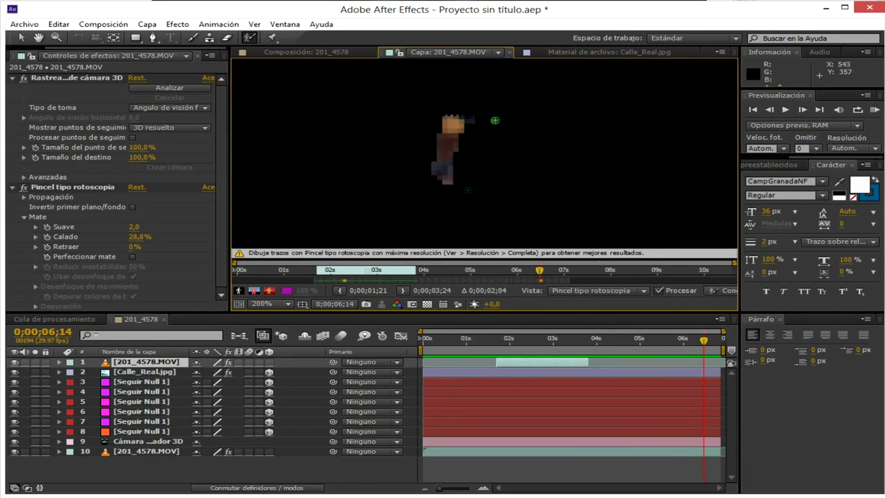
- Set the composition's preview resolution to full (Completa) and return to the rotoscoped layer's view
click(316, 53)
click(472, 305)
click(474, 336)
click(448, 52)
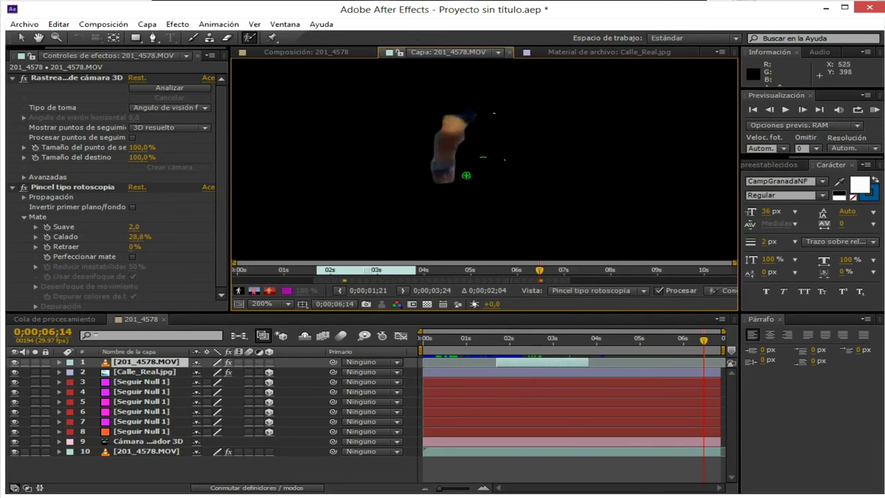
- Show the Roto Brush boundary over the footage and check the arm's outline frame by frame from 0;00;06;14 to 0;00;06;17
click(254, 290)
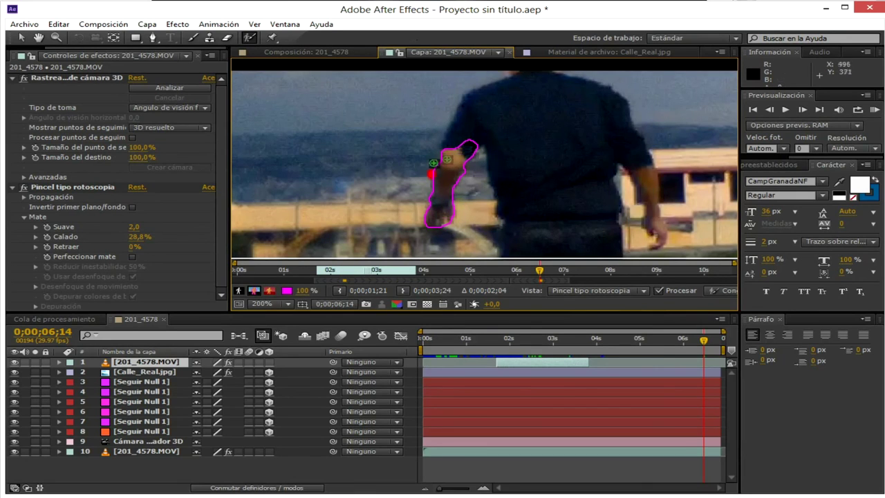
scroll(497, 194, down, 1)
click(803, 110)
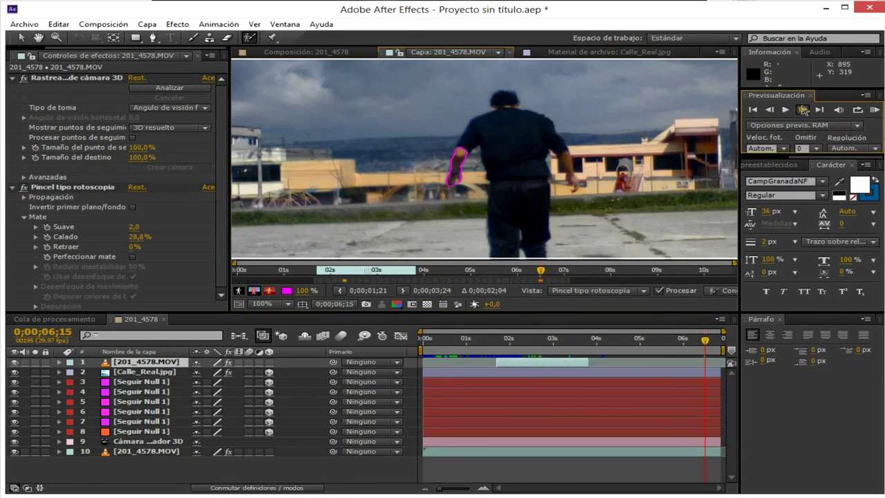
click(802, 110)
click(802, 110)
click(803, 109)
click(769, 110)
click(769, 110)
click(769, 110)
click(804, 109)
click(804, 109)
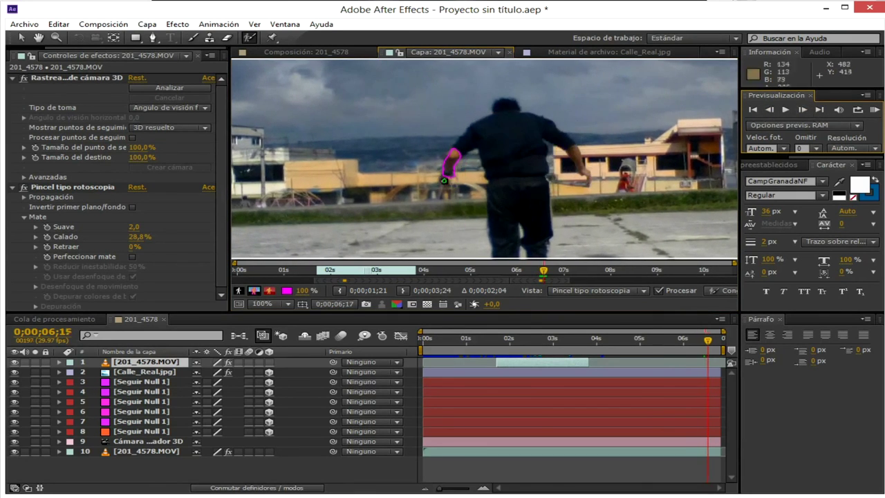
- Correct the Roto Brush selection with strokes around the man's forearm and hand on the frames just after 0;00;06;17
scroll(443, 182, up, 1)
click(802, 110)
click(803, 110)
drag(359, 181, 402, 212)
click(773, 112)
drag(400, 180, 396, 189)
click(770, 113)
- Refine the Roto Brush outline of the lowered forearm and hand at 0;00;06;21 and 0;00;06;22
click(803, 112)
click(803, 113)
click(802, 113)
click(802, 112)
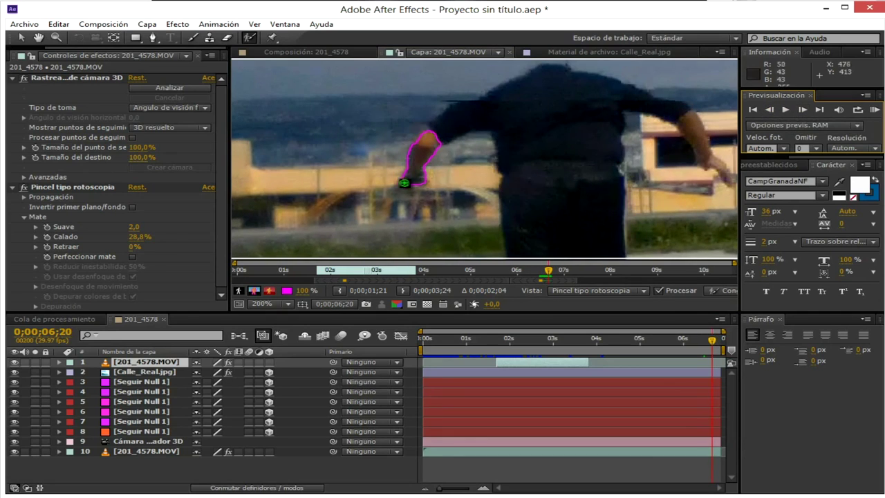
drag(416, 193, 432, 149)
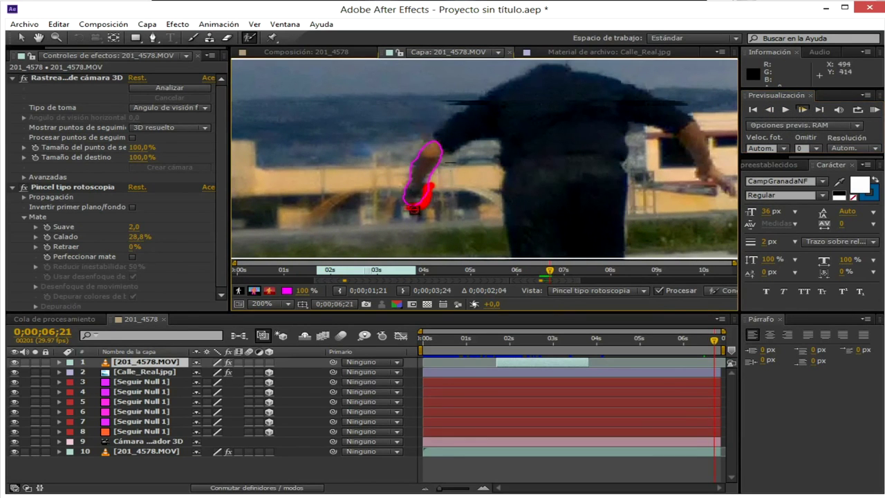
click(802, 112)
mouse_move(421, 204)
mouse_down()
mouse_move(434, 174)
mouse_move(407, 180)
mouse_up()
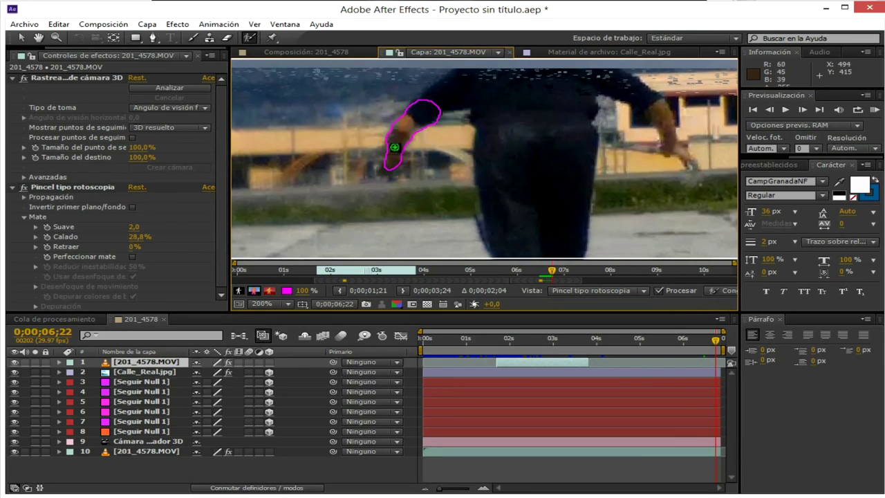
- Correct the arm's Roto Brush selection on the frames from 0;00;06;23 to 0;00;06;25 and return to the composition view
key(Page_Down)
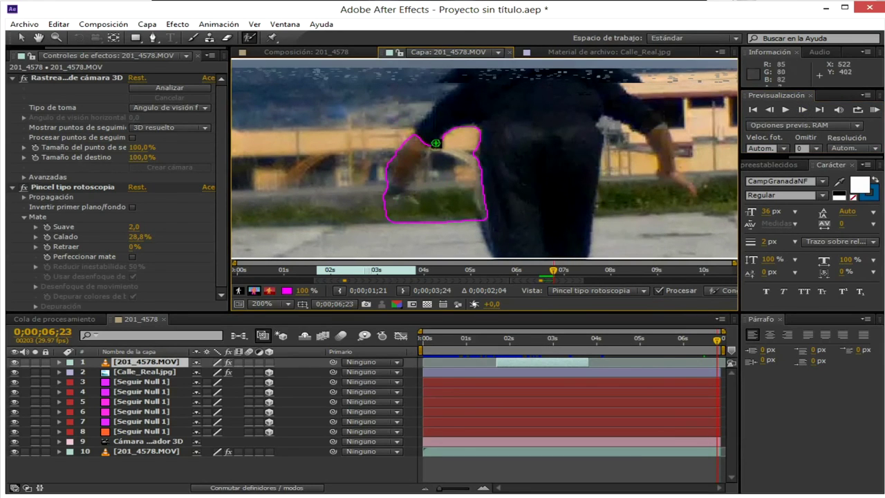
key(Page_Down)
mouse_move(405, 217)
mouse_down()
mouse_move(424, 181)
mouse_move(416, 247)
mouse_move(448, 188)
mouse_move(455, 241)
mouse_up()
click(803, 110)
drag(431, 186, 416, 231)
click(278, 55)
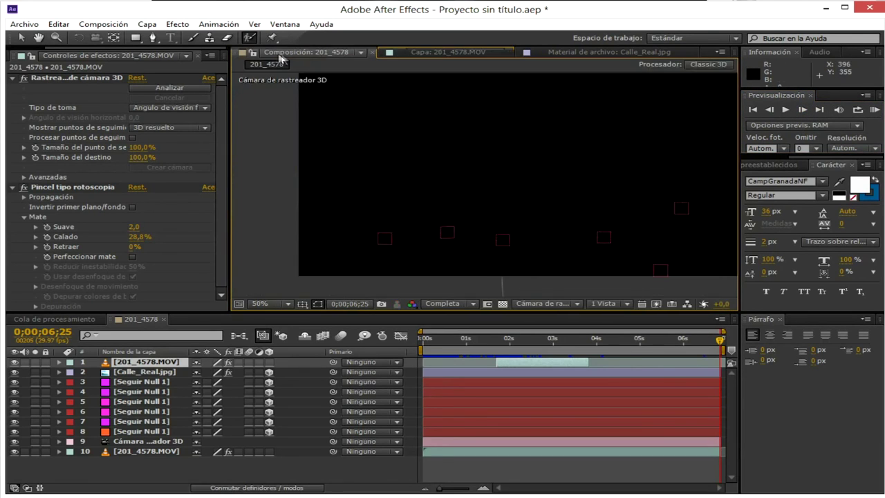
- Go to 0;00;06;26 in the layer view and repaint the Roto Brush selection to cover only the man's forearm and hand
click(403, 55)
click(803, 111)
drag(480, 211, 508, 115)
mouse_move(486, 111)
mouse_down()
mouse_move(472, 151)
mouse_move(500, 90)
mouse_up()
scroll(508, 116, up, 1)
drag(473, 191, 438, 191)
drag(477, 138, 482, 163)
drag(530, 82, 488, 184)
mouse_move(443, 119)
mouse_down()
mouse_move(437, 181)
mouse_move(450, 193)
mouse_up()
scroll(477, 183, down, 1)
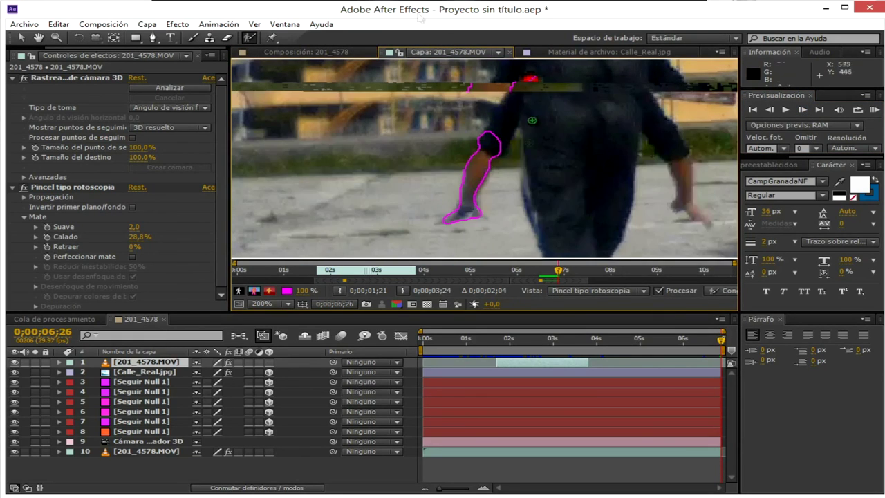
- Compare the arm cutout in the layer and composition views, then inspect the composite closely at 0;00;06;16
click(318, 52)
click(447, 52)
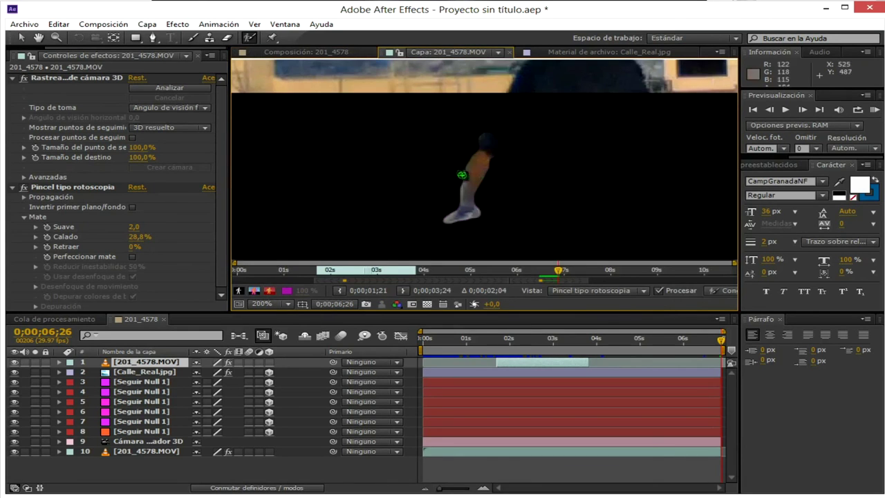
click(299, 53)
drag(573, 339, 706, 347)
scroll(474, 202, up, 2)
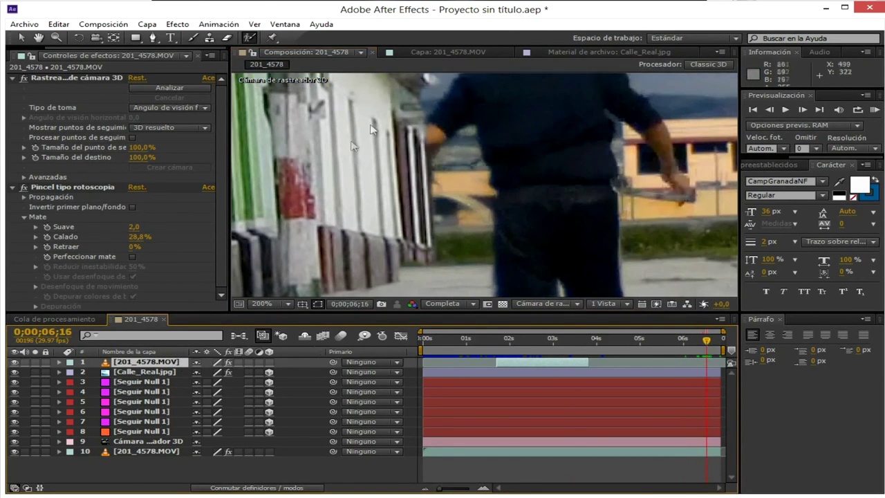
- Touch up the arm's roto selection at 0;00;06;16 and extend the rotoscoped 201_4578.MOV layer to the end of the composition
double_click(139, 362)
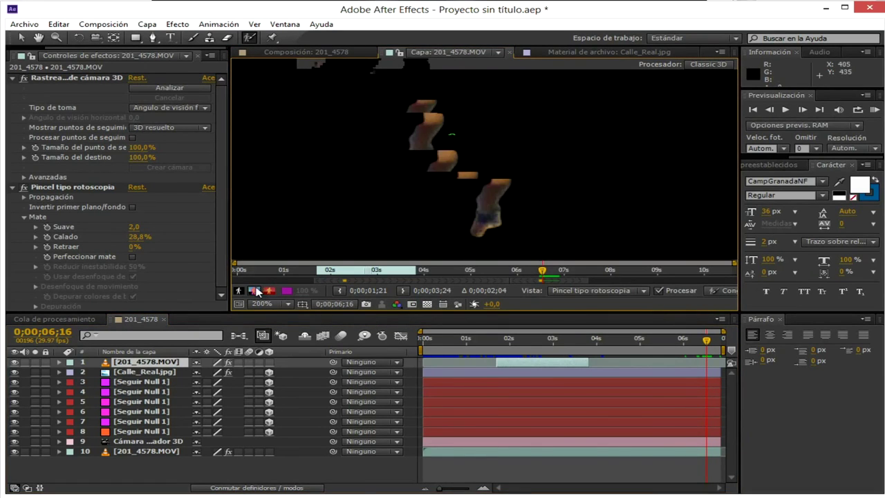
drag(480, 218, 479, 218)
click(328, 52)
drag(587, 362, 709, 362)
click(451, 304)
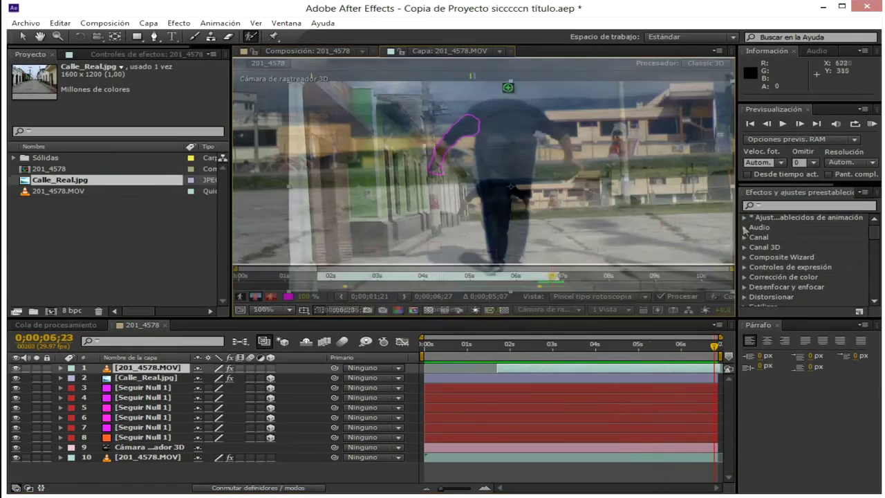
- Scrub through the composition from the beginning and run a RAM preview of the man's arm over the buildings
click(325, 51)
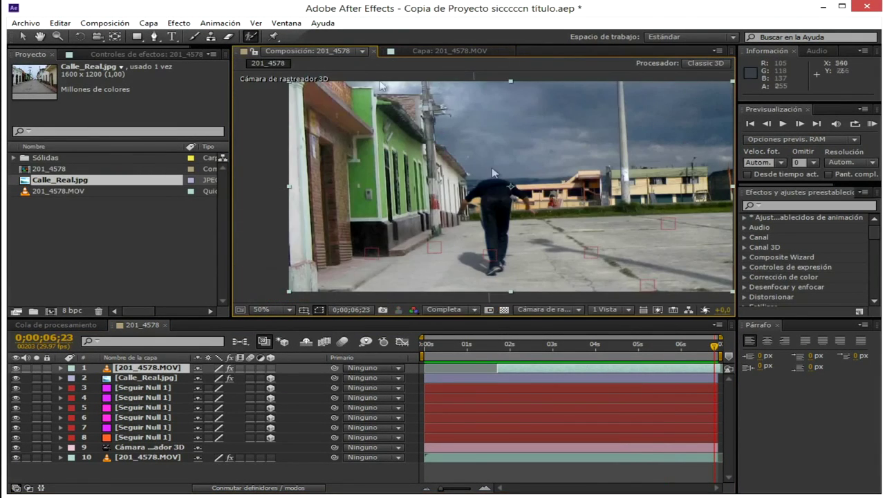
drag(428, 346, 534, 346)
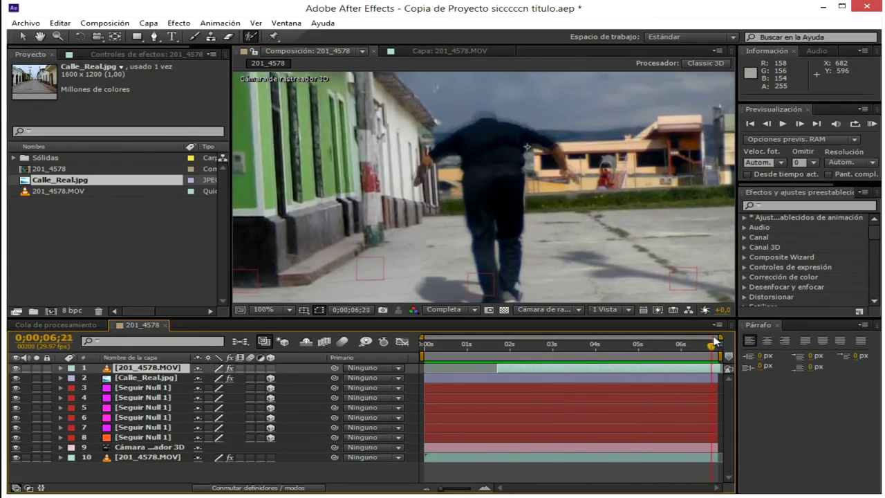
click(671, 340)
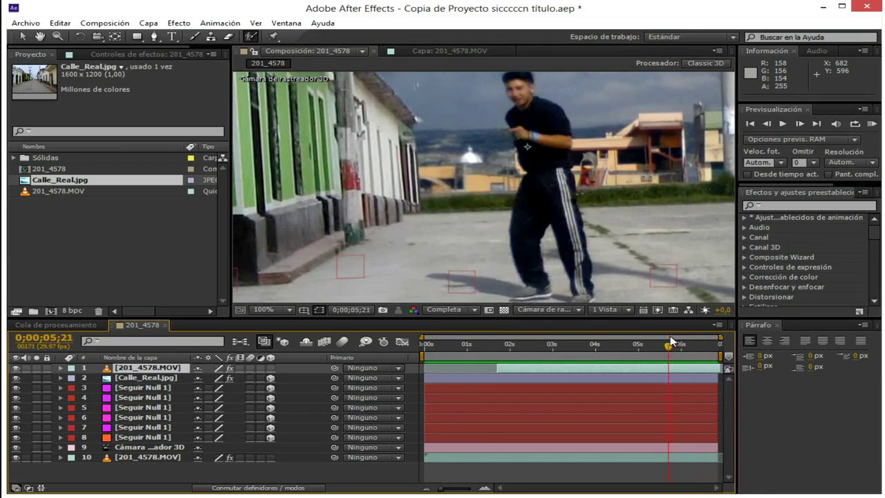
scroll(454, 220, down, 2)
key(KP_0)
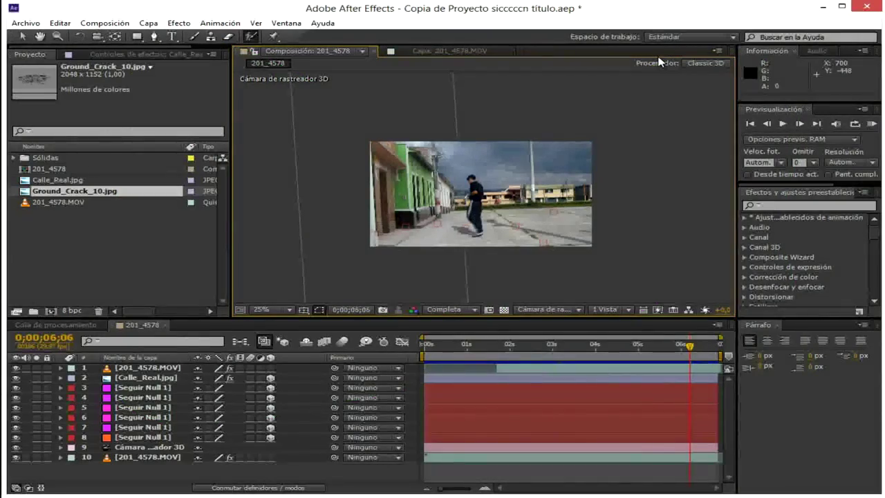
- View the Ground_Crack_10.jpg footage, add it as the top layer of composition 201_4578, and make it a 3D layer
double_click(90, 191)
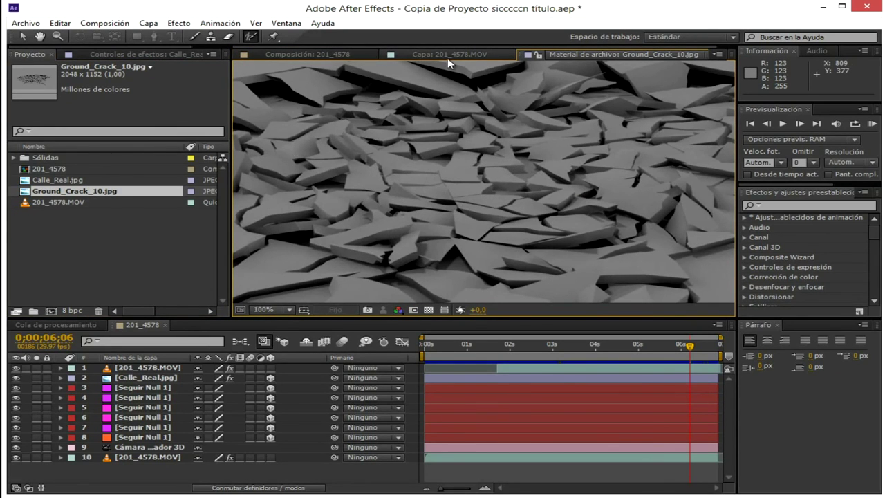
click(307, 54)
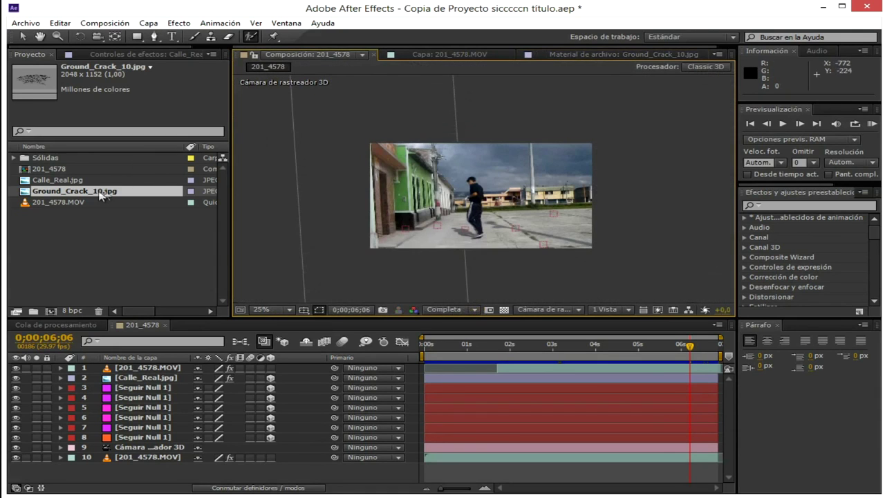
drag(482, 194, 201, 369)
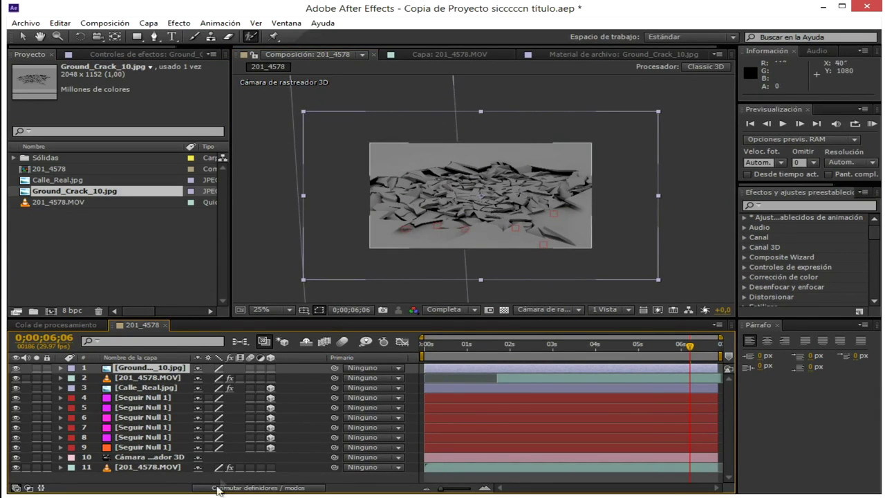
click(270, 368)
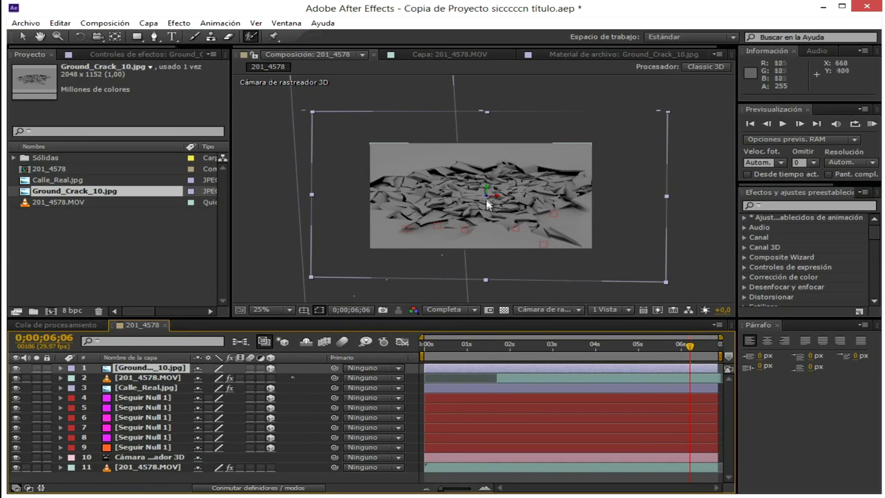
- Push the Ground_Crack_10.jpg layer back in depth with the Selection tool and shift it slightly along its X axis
drag(488, 198, 335, 320)
key(ctrl+z)
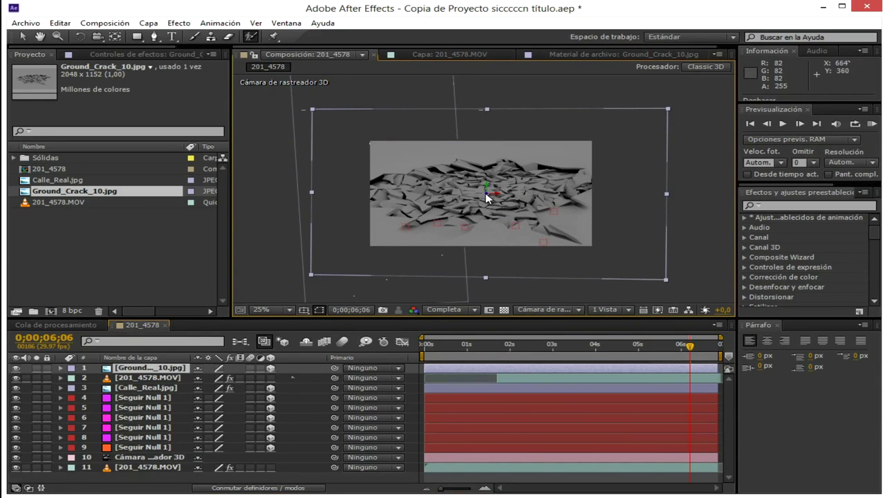
key(v)
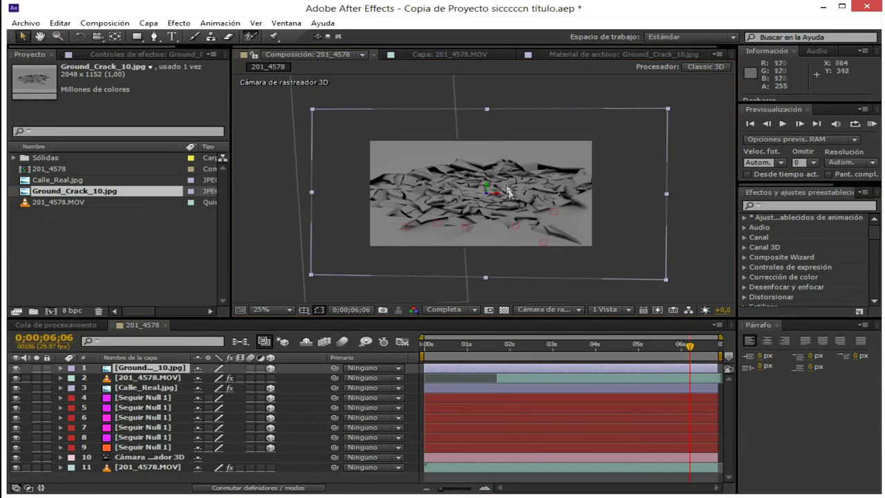
drag(488, 195, 492, 245)
scroll(499, 207, up, 2)
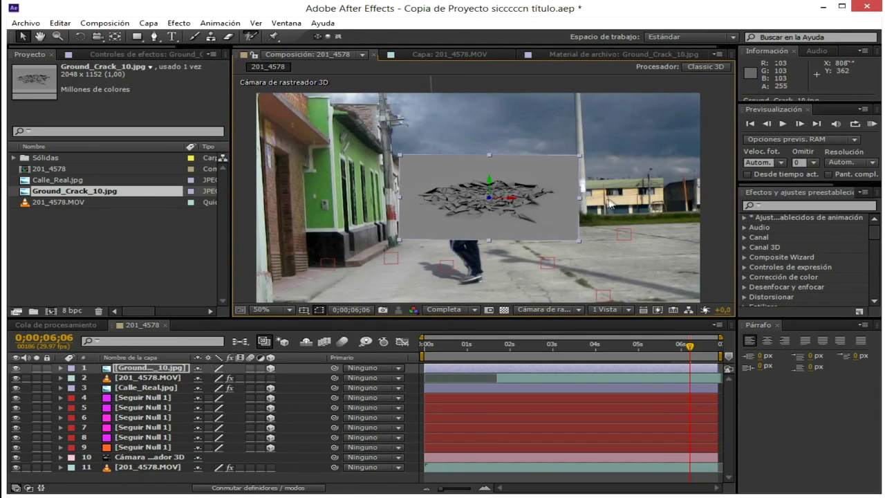
drag(518, 200, 525, 200)
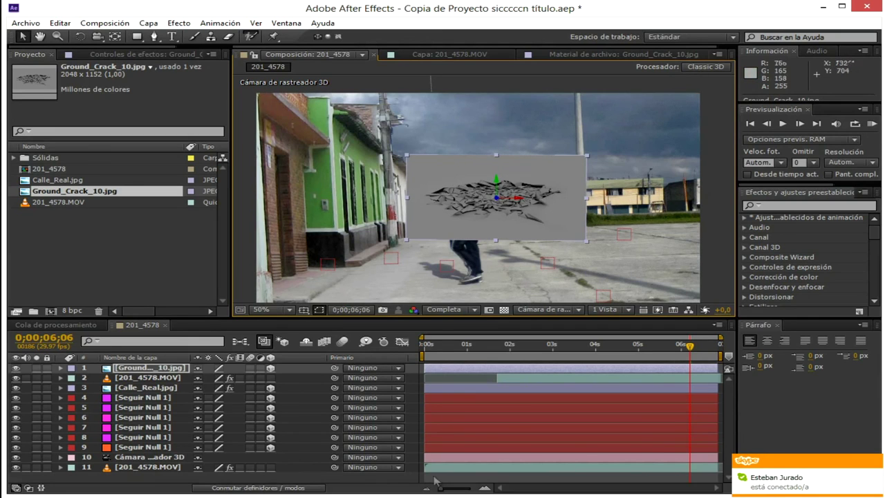
- Move the Ground_Crack_10.jpg layer sideways and down to the open pavement to the right of the man
drag(517, 201, 717, 199)
drag(564, 200, 551, 218)
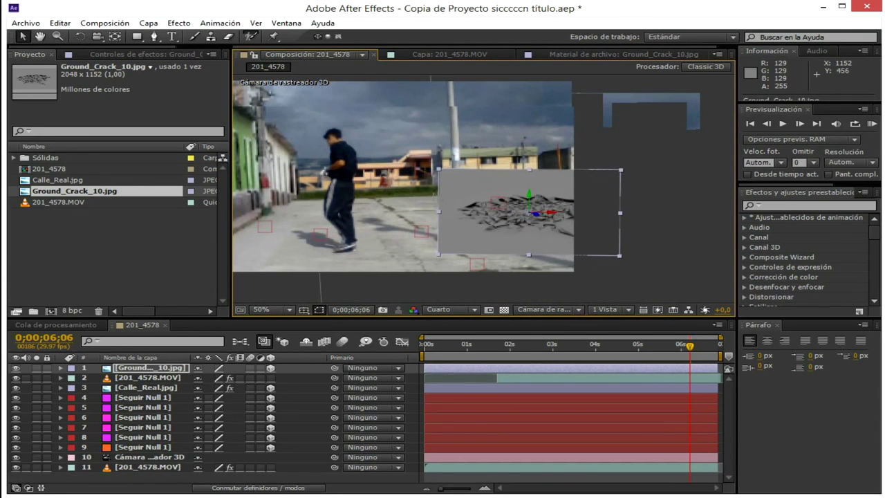
drag(551, 213, 483, 213)
drag(301, 216, 333, 217)
drag(473, 195, 475, 215)
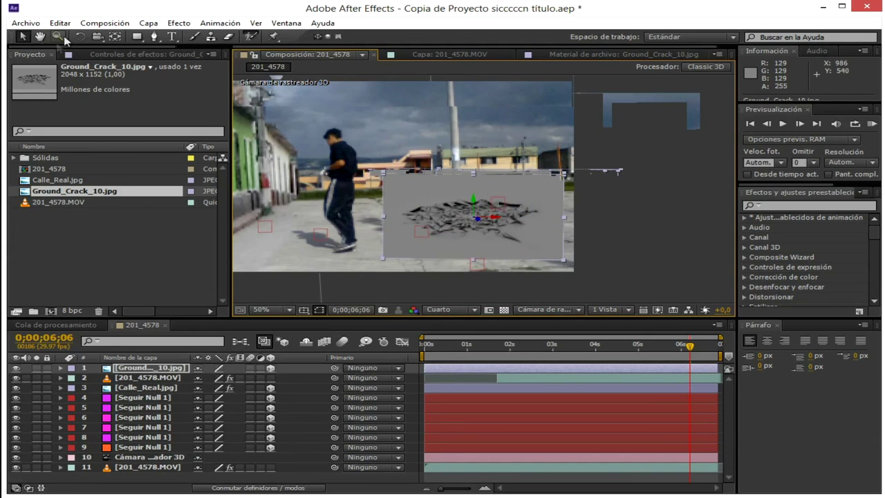
- Rotate the Ground_Crack_10.jpg layer to tilt it back along the pavement and set its blending mode to Luz fuerte
click(80, 38)
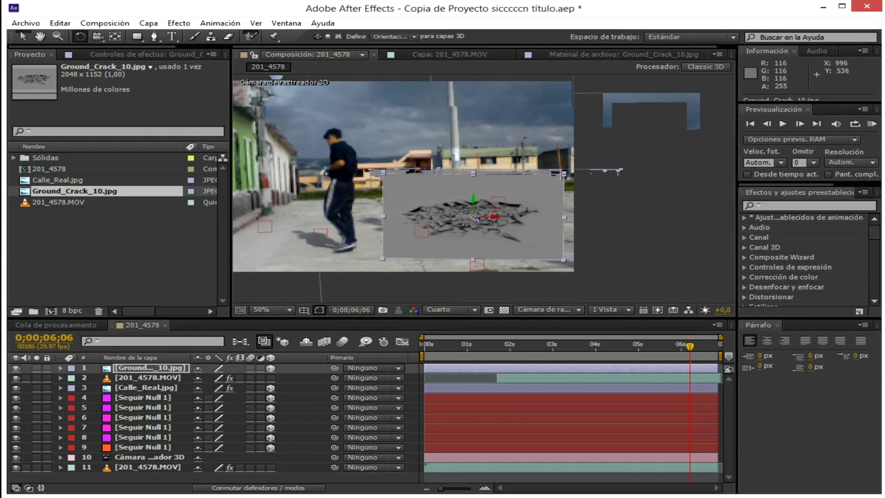
mouse_move(474, 200)
mouse_down()
mouse_move(489, 210)
mouse_move(483, 207)
mouse_up()
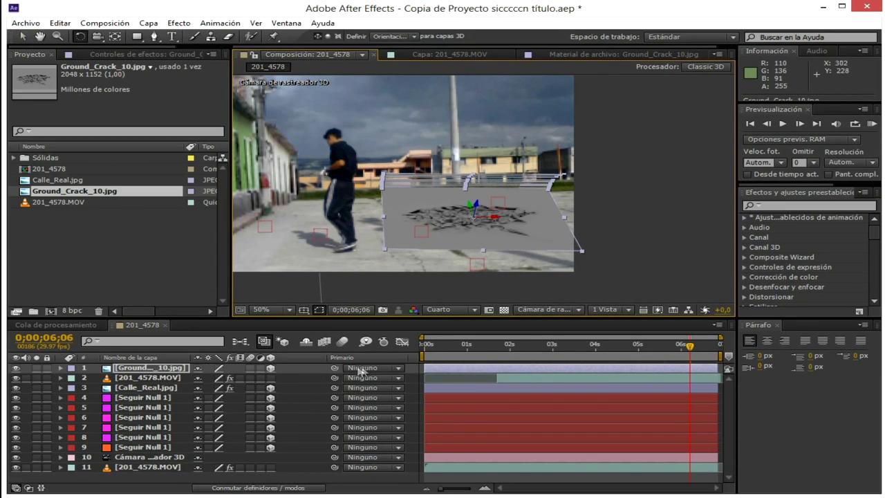
click(29, 488)
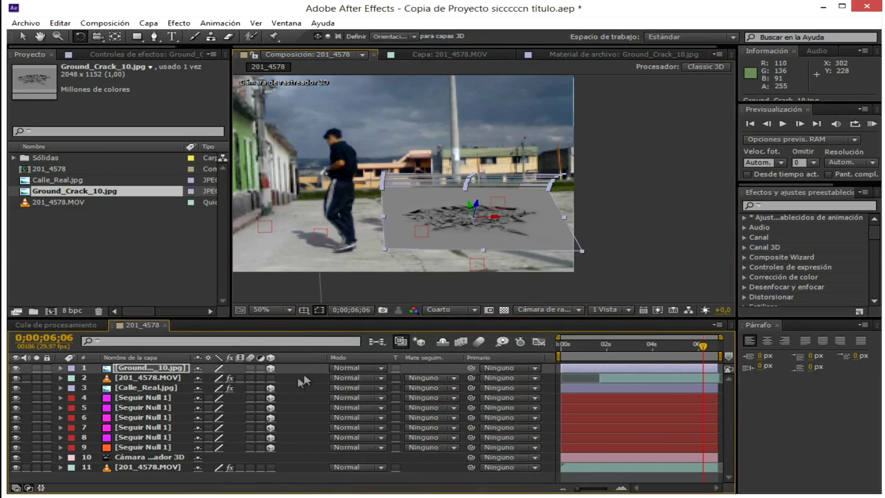
click(376, 377)
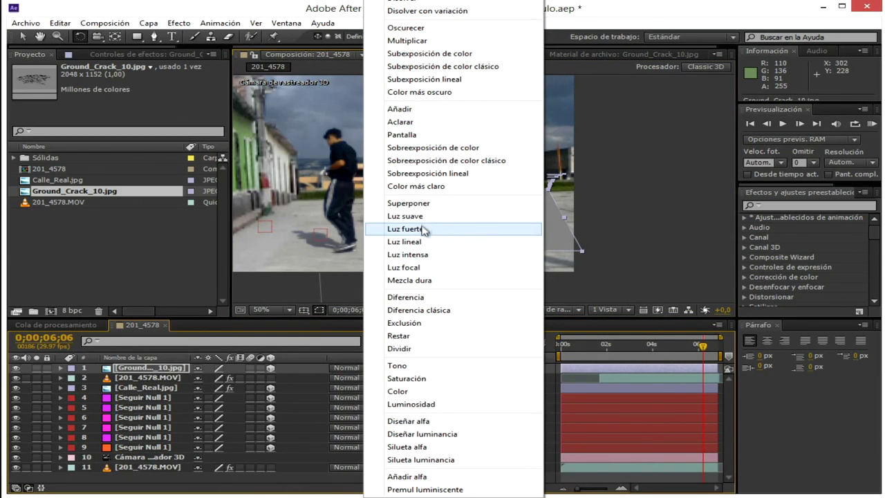
click(423, 230)
- Switch to the Selection tool, deselect the crack layer, and set the composition's preview resolution to full (Completa)
click(24, 37)
scroll(448, 215, up, 1)
scroll(446, 213, down, 2)
click(444, 242)
scroll(441, 204, up, 2)
click(454, 310)
click(460, 339)
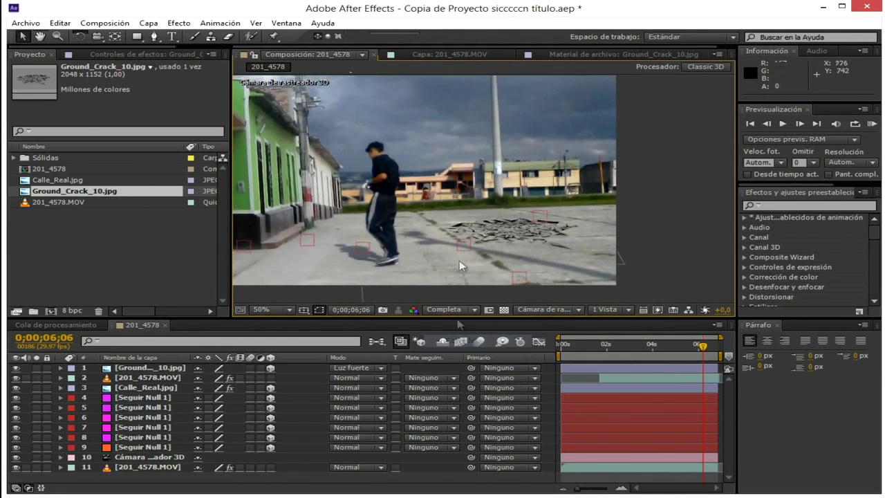
- Select the Ground_Crack_10.jpg layer and move it along its X axis toward the man
click(531, 237)
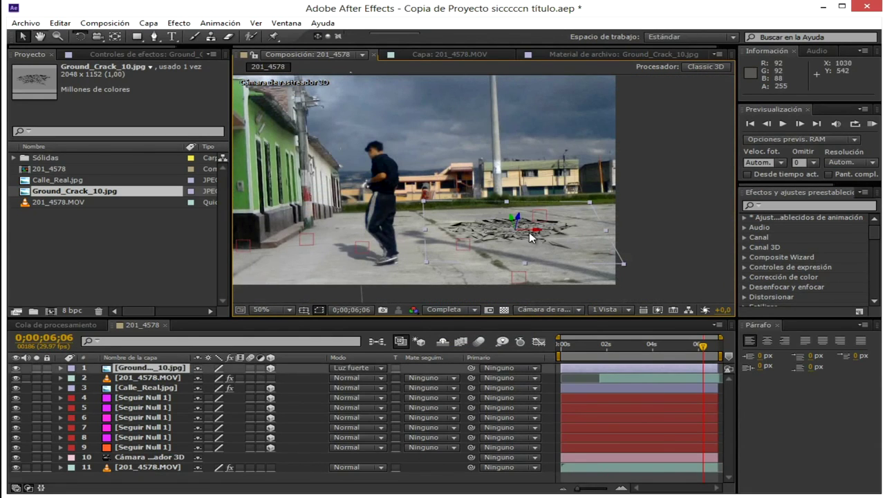
scroll(531, 237, up, 4)
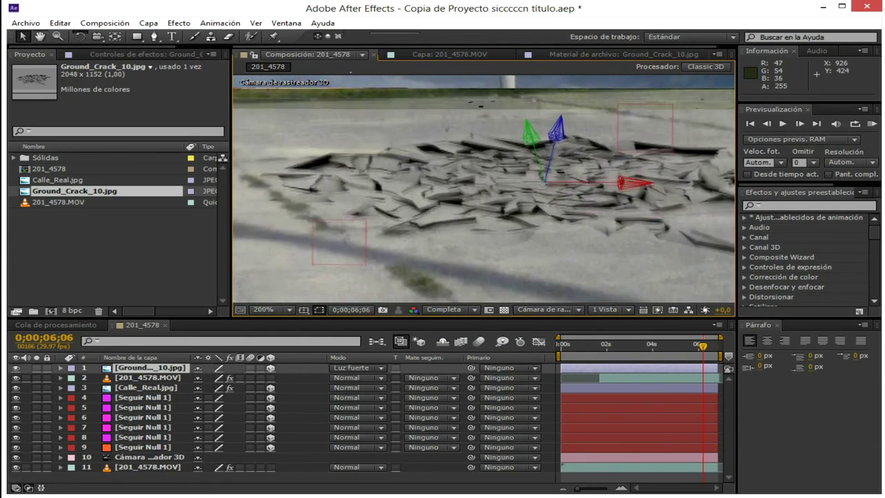
drag(637, 188, 309, 206)
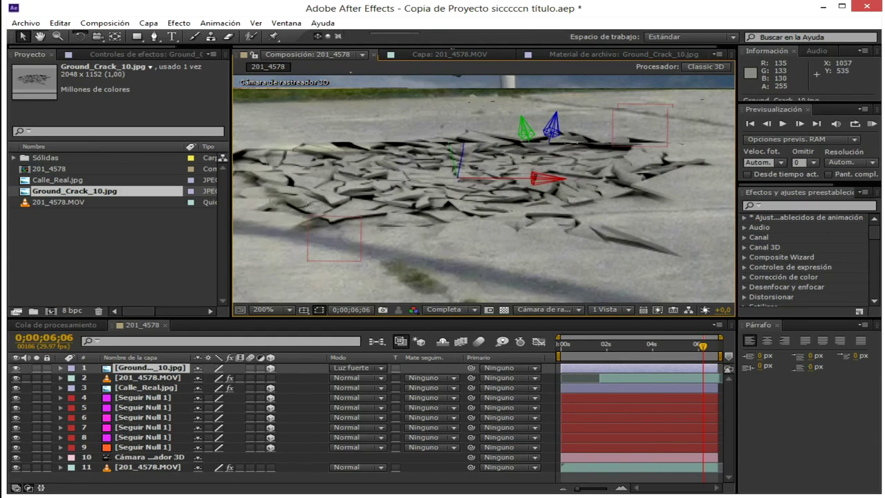
scroll(507, 206, down, 3)
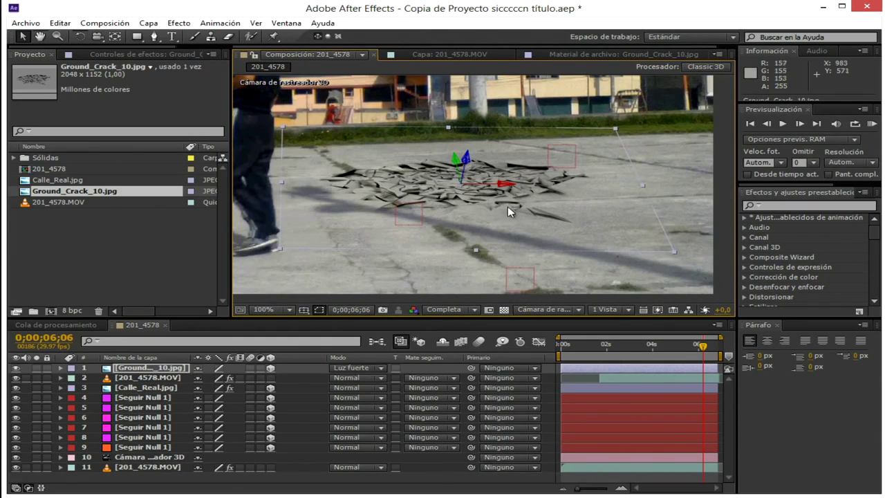
drag(438, 188, 509, 225)
scroll(508, 225, down, 2)
click(519, 244)
scroll(499, 216, up, 2)
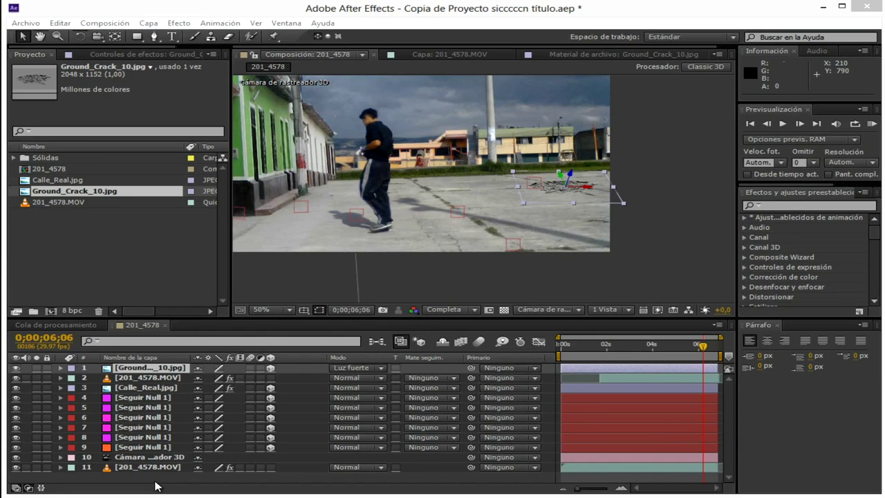
- Create a new dark grey solid layer on top of the composition with the default solid settings
right_click(148, 474)
mouse_move(406, 351)
click(462, 379)
key(Return)
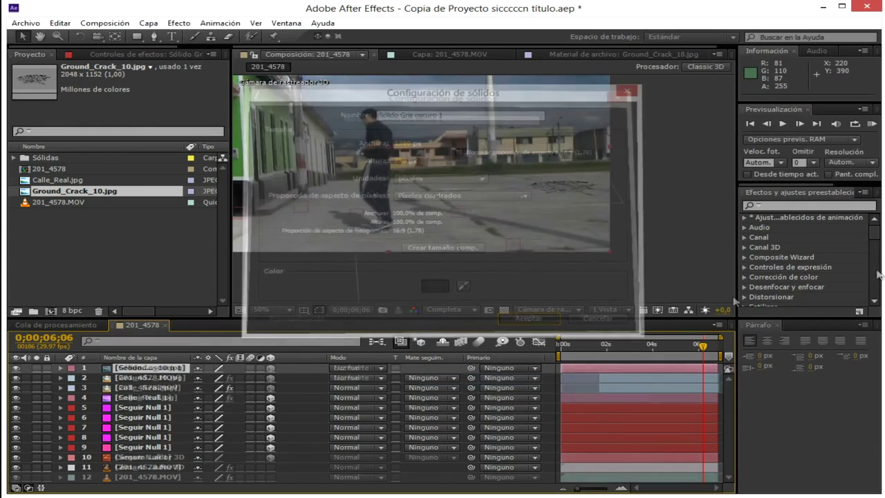
- Apply the Video Copilot Element effect to the new dark grey solid
drag(877, 237, 874, 309)
click(745, 300)
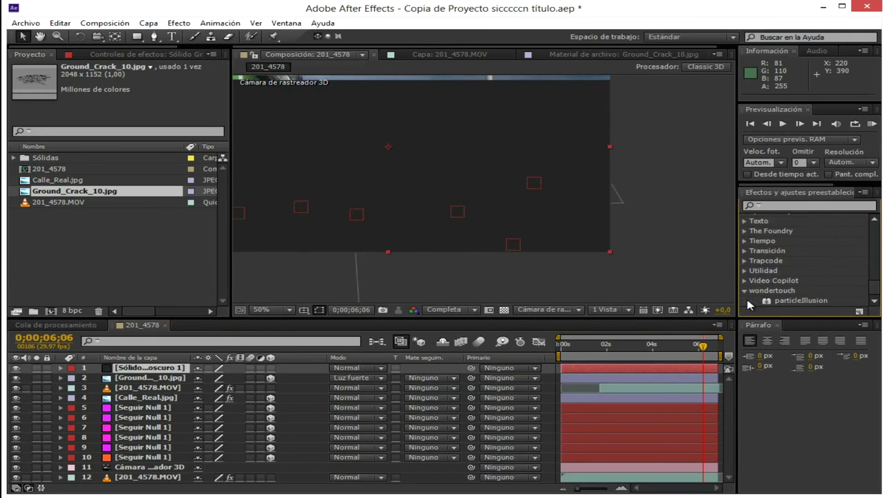
click(744, 279)
drag(788, 290, 454, 176)
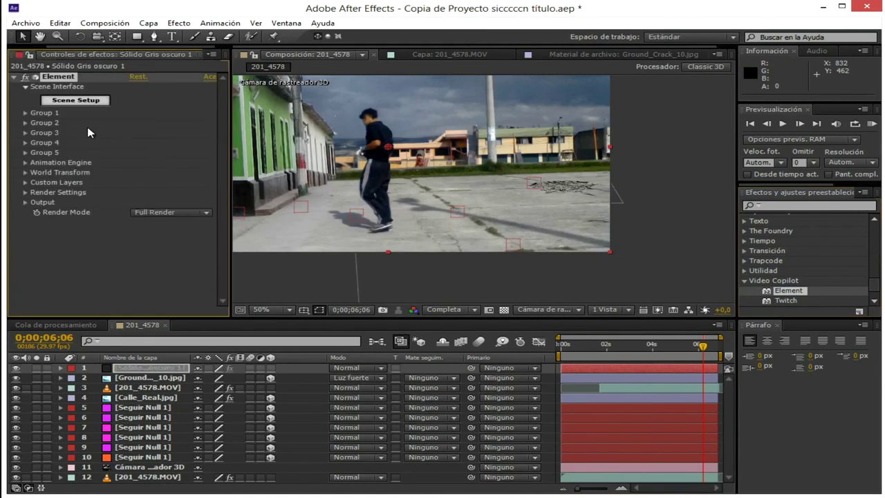
- Open Element's Scene Setup and browse the Starter_Pack, Sports, Projectile_Weapons and Icons model folders for an object
click(76, 100)
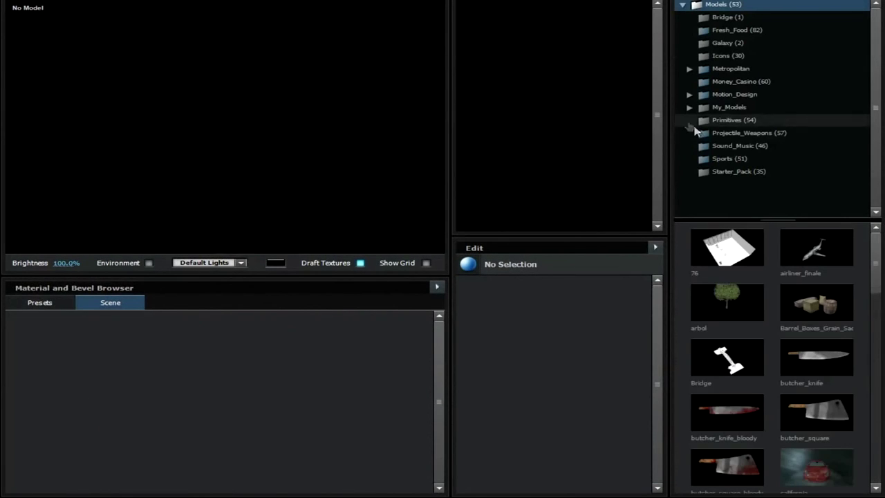
click(701, 133)
click(722, 170)
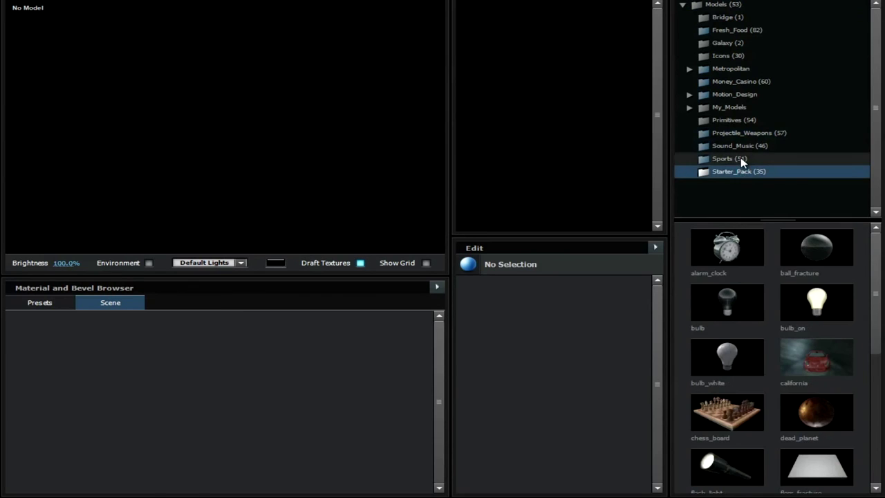
click(739, 159)
click(747, 133)
click(729, 56)
- Add the chainsaw model from the main Models folder to the scene and remove the california model
double_click(738, 95)
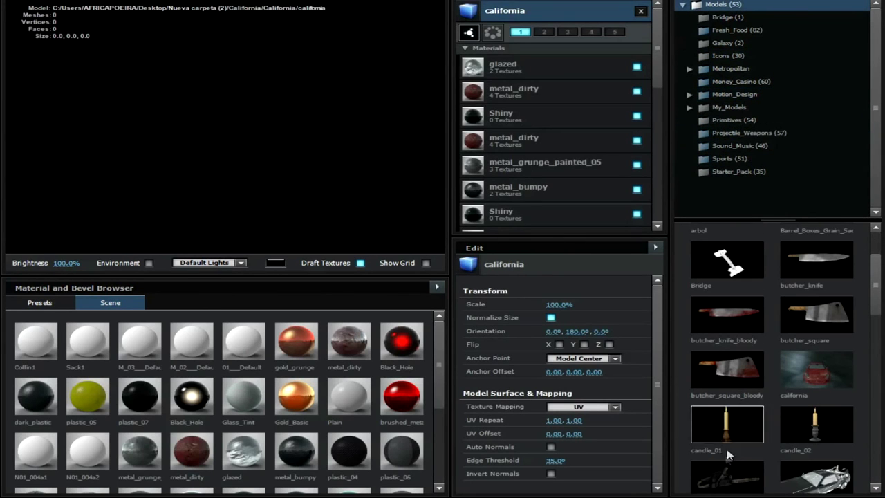
click(728, 477)
drag(346, 101, 290, 186)
click(640, 92)
drag(231, 137, 244, 67)
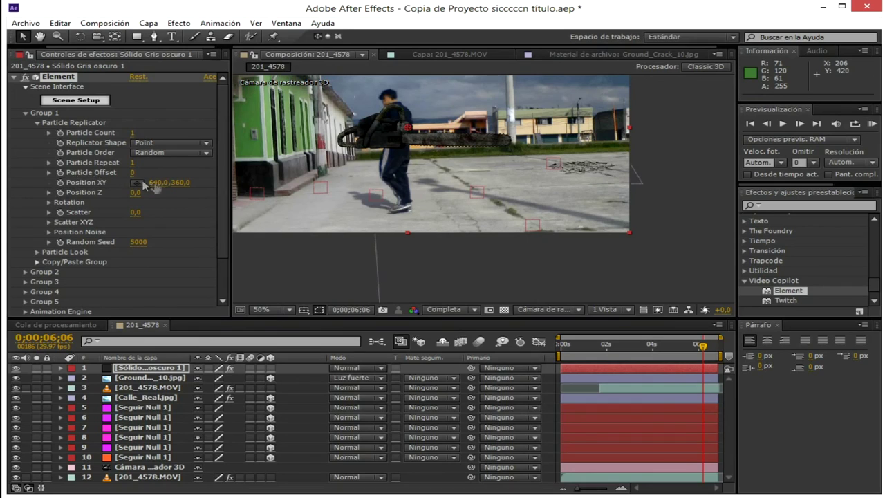
- Place the Group 1 chainsaw at position 899, 592 and rotate it to X 11°, Y 35°, Z 5°
drag(158, 182, 263, 182)
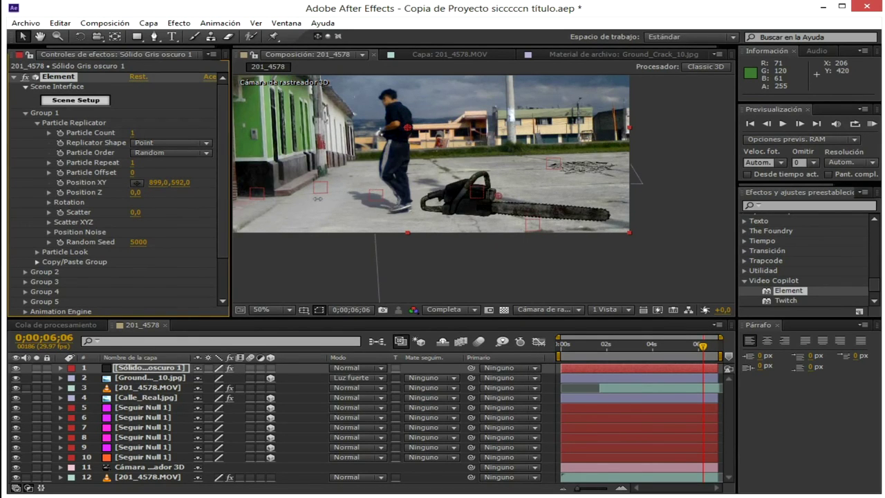
click(49, 192)
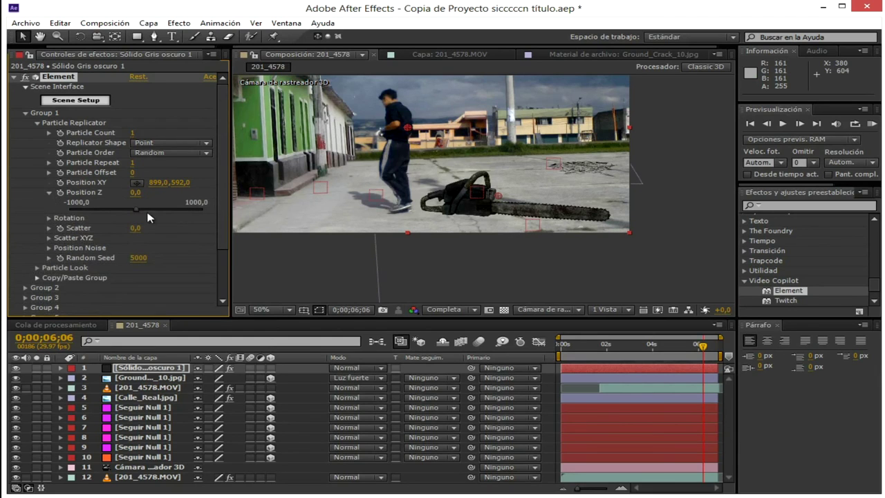
click(47, 215)
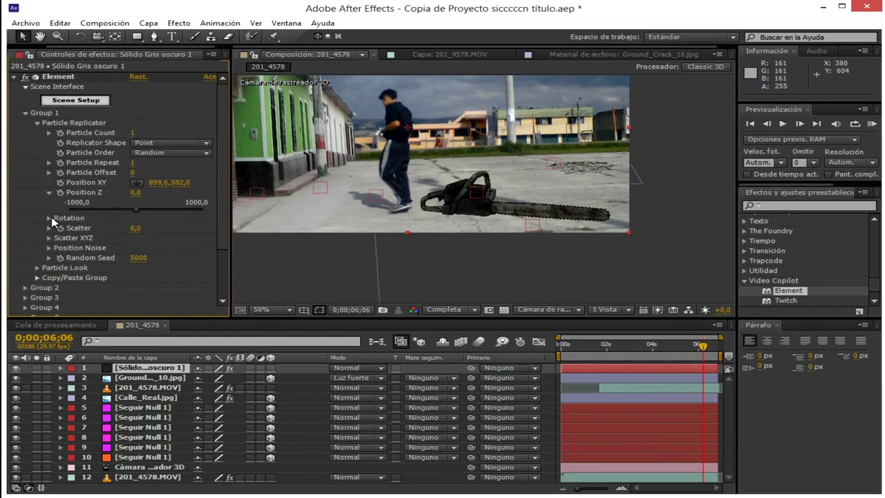
click(49, 218)
drag(147, 228, 156, 248)
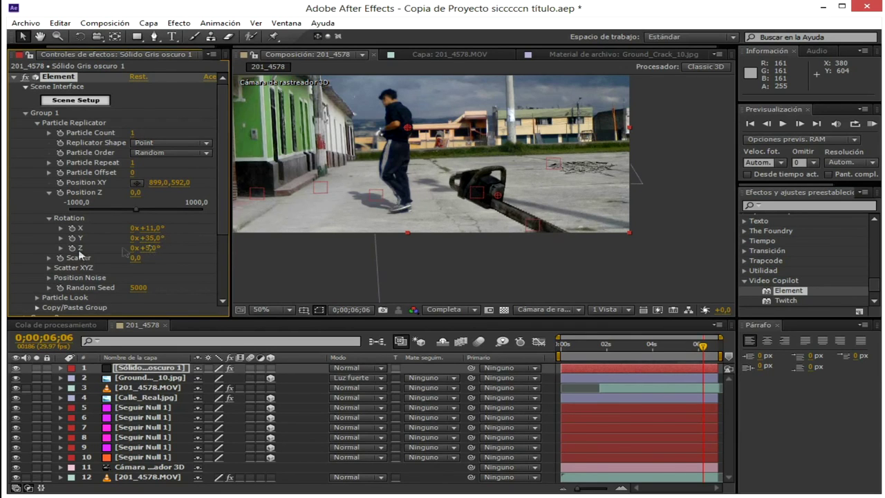
- Reduce Group 1's particle size to 6,29 and move the chainsaw to position 1046, 582
click(37, 297)
scroll(41, 290, down, 4)
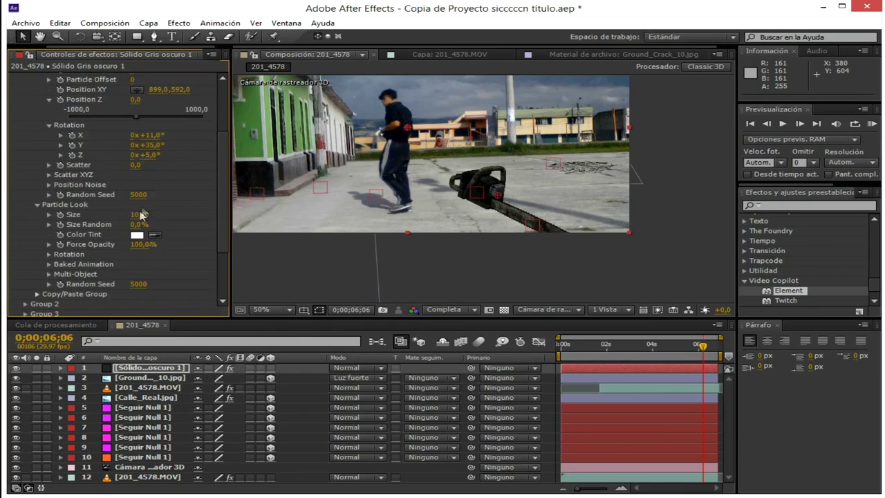
drag(151, 214, 30, 307)
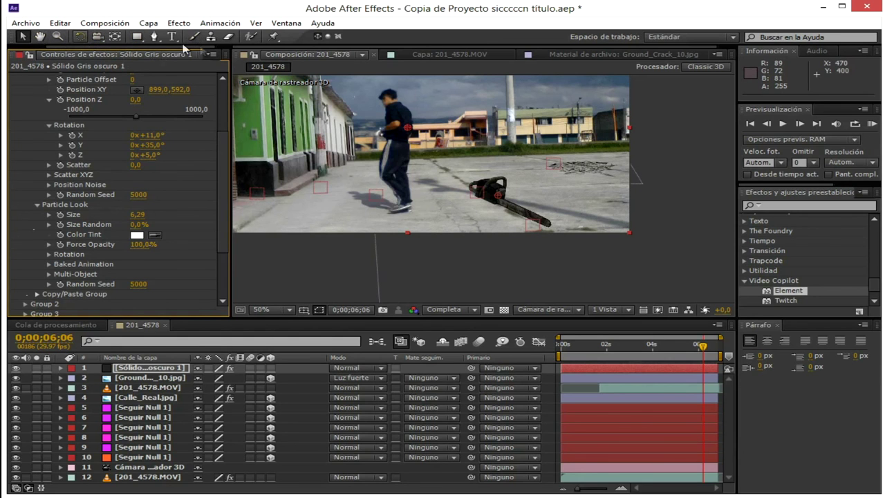
drag(187, 92, 290, 100)
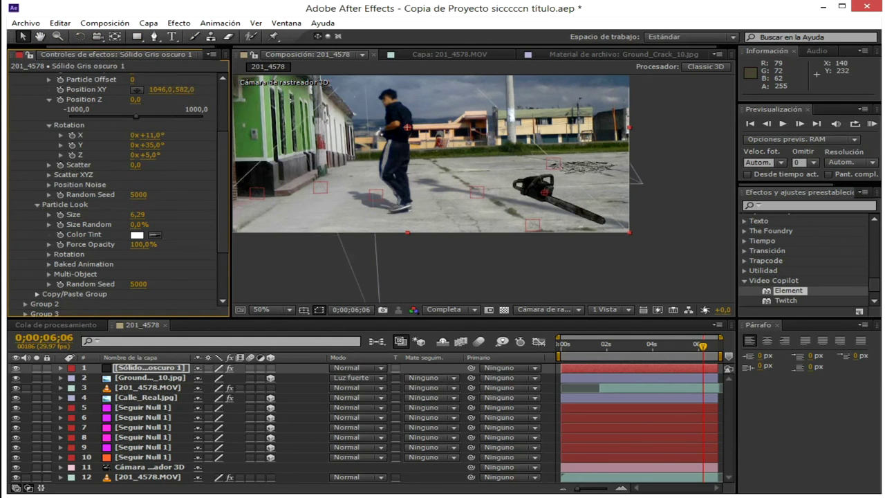
- Reopen Element's Scene Setup and add the plane model from the Primitives folder to the scene
scroll(145, 112, up, 5)
click(86, 100)
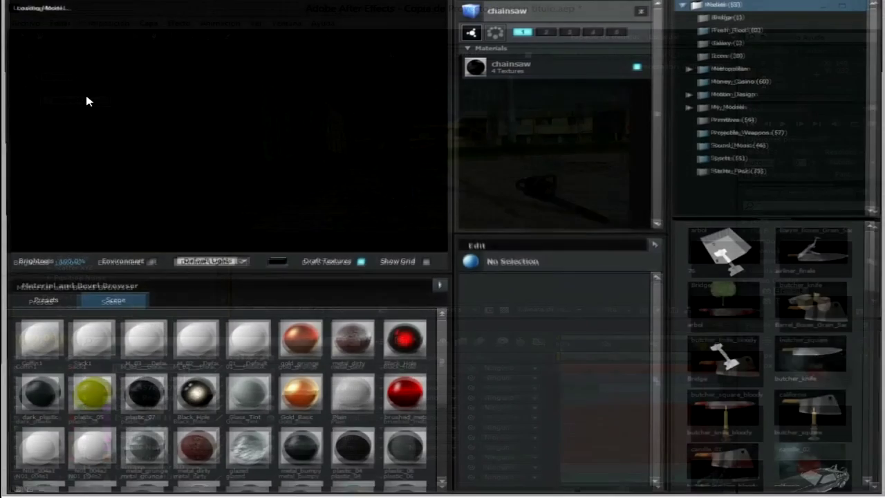
click(734, 120)
scroll(750, 373, down, 5)
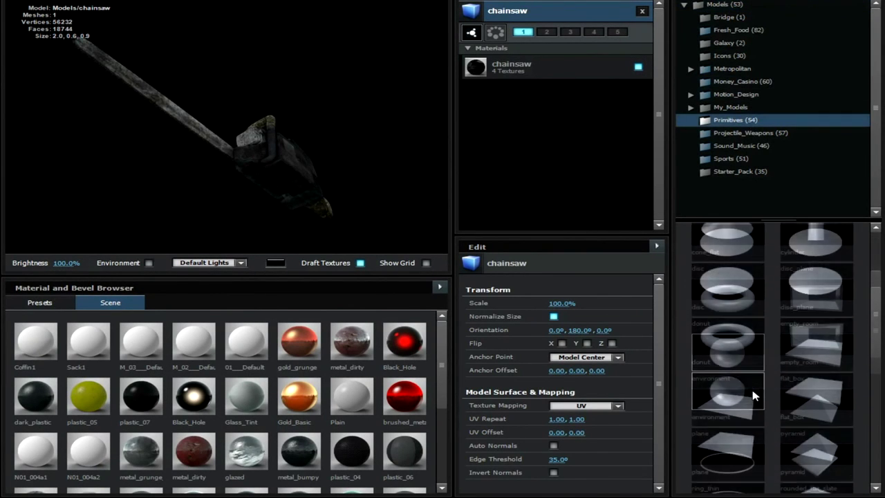
click(745, 349)
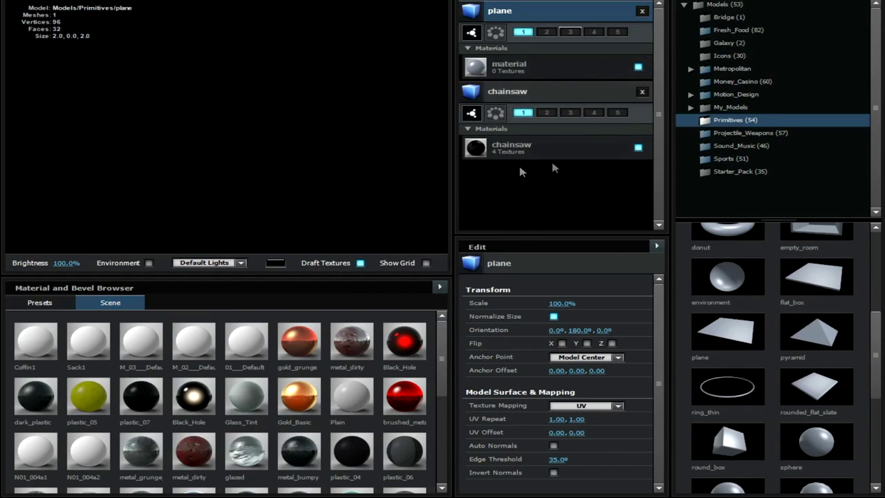
- Assign the plane to group 2 and the chainsaw to group 1, and accept the scene
click(542, 91)
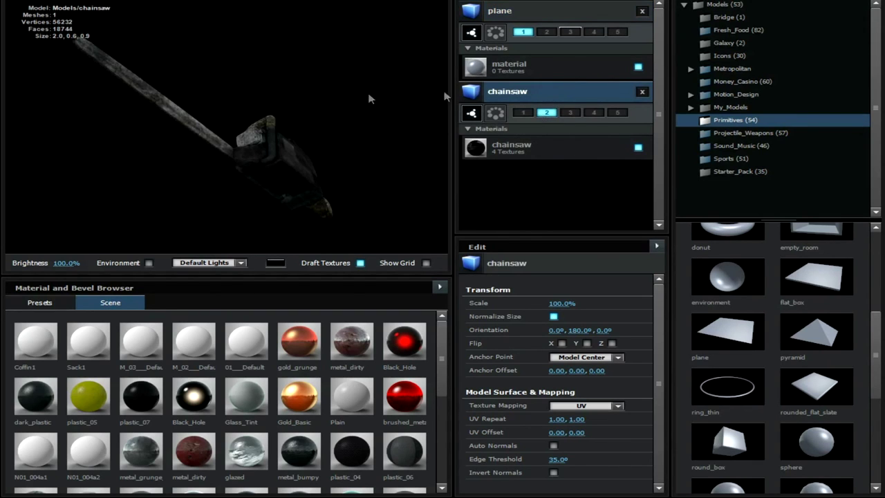
click(546, 112)
click(546, 32)
click(538, 13)
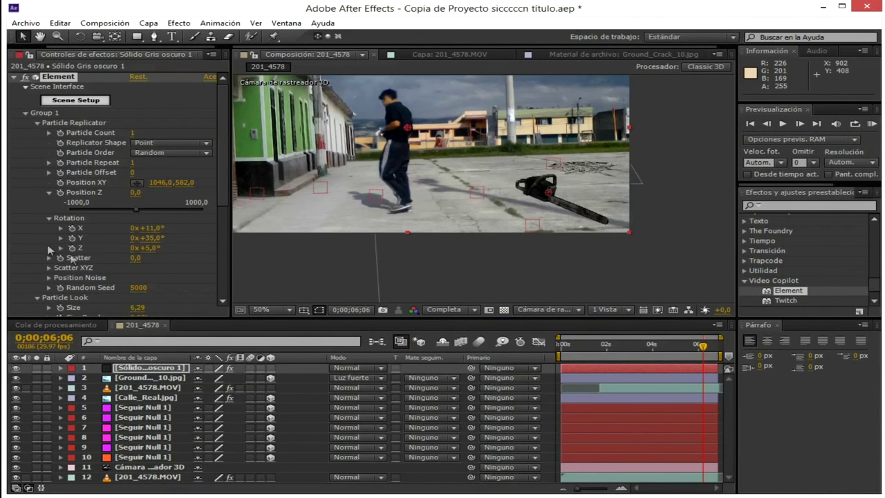
- Set Group 2's Position XY to 940, 629 to bring the plane beneath the chainsaw
scroll(60, 176, down, 5)
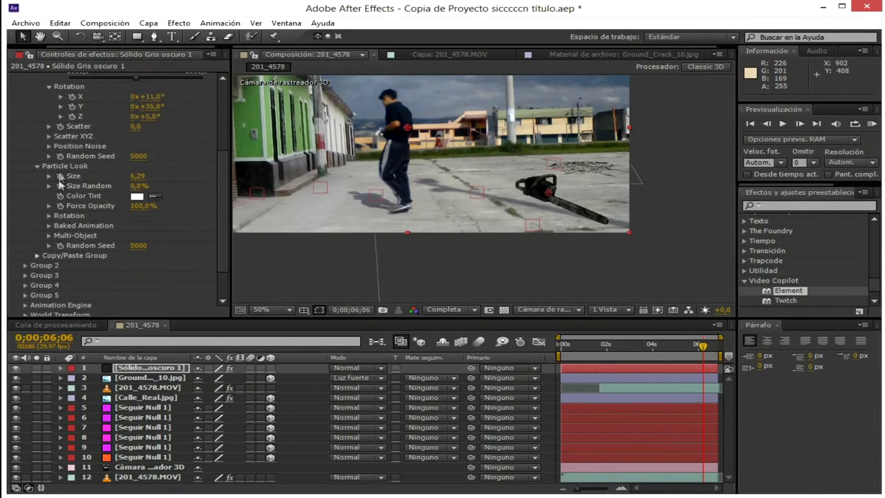
click(21, 265)
scroll(62, 256, down, 2)
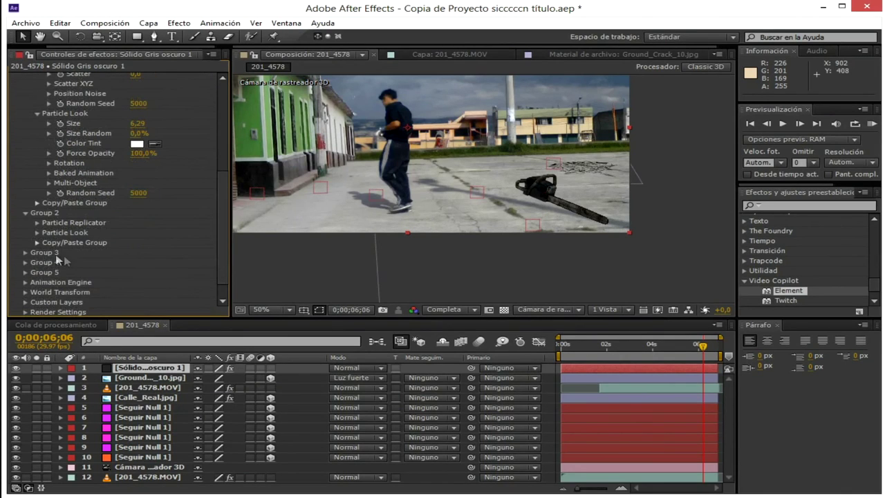
click(38, 223)
scroll(40, 226, down, 1)
scroll(96, 244, down, 1)
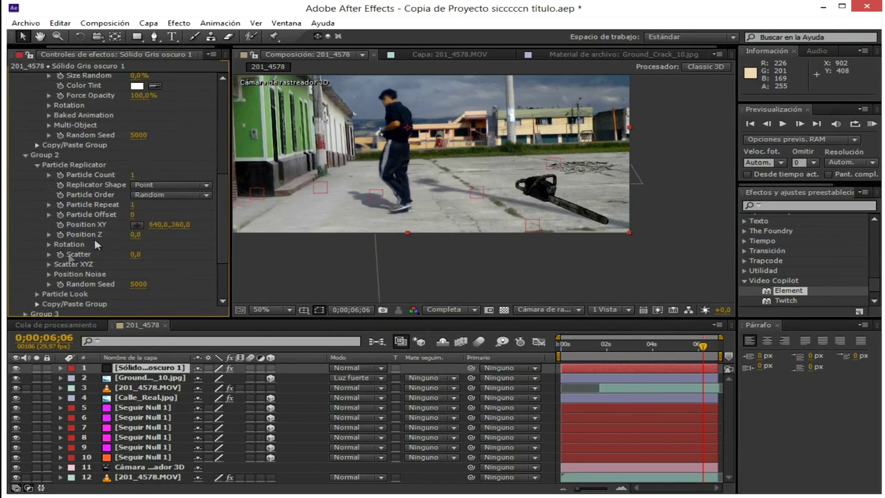
click(155, 224)
click(186, 248)
drag(179, 225, 503, 225)
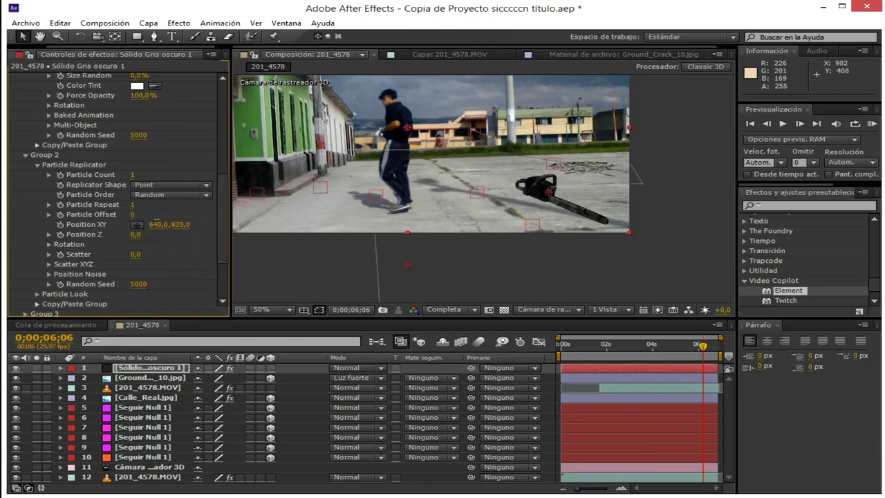
drag(179, 224, 200, 221)
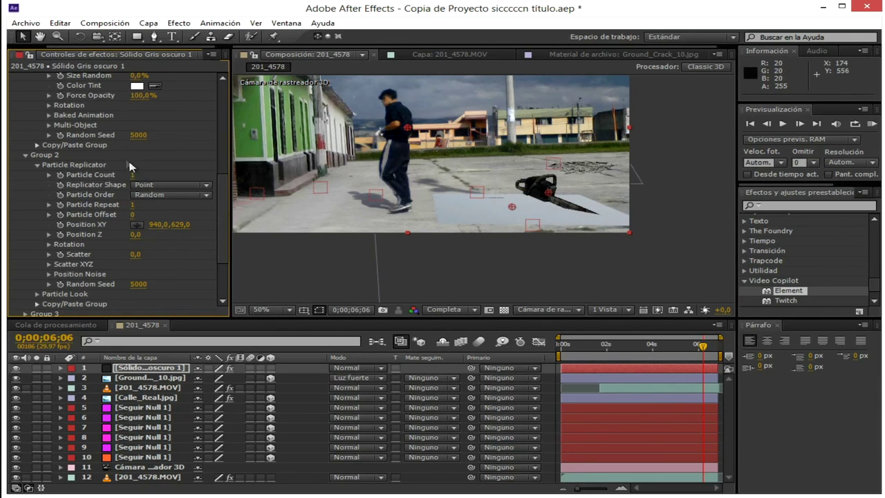
- Match Group 2's Particle Replicator rotation to Group 1's, setting X to 11°, Y to 35° and Z to 5°
scroll(88, 124, up, 2)
click(49, 131)
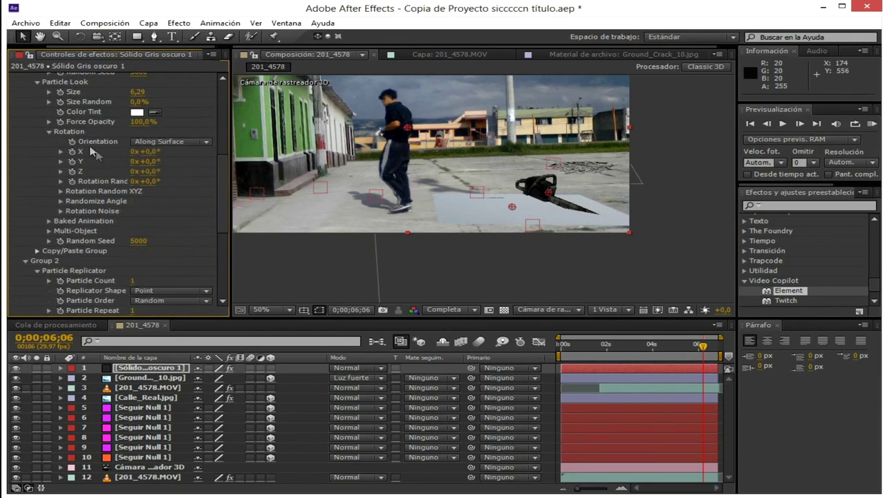
scroll(108, 146, up, 5)
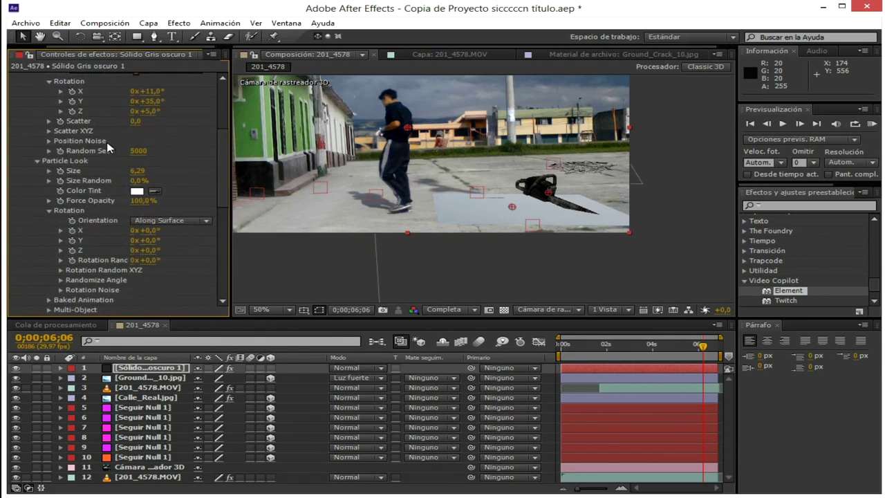
scroll(116, 163, up, 6)
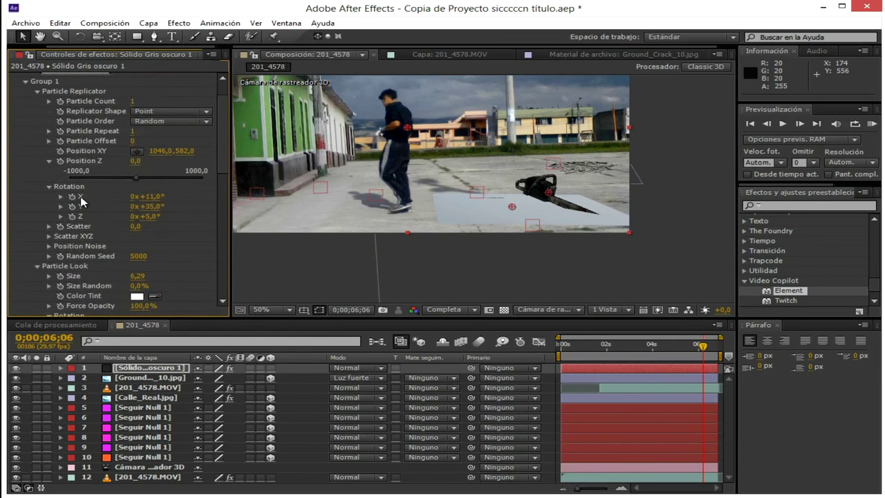
click(146, 197)
key(Return)
scroll(177, 230, down, 8)
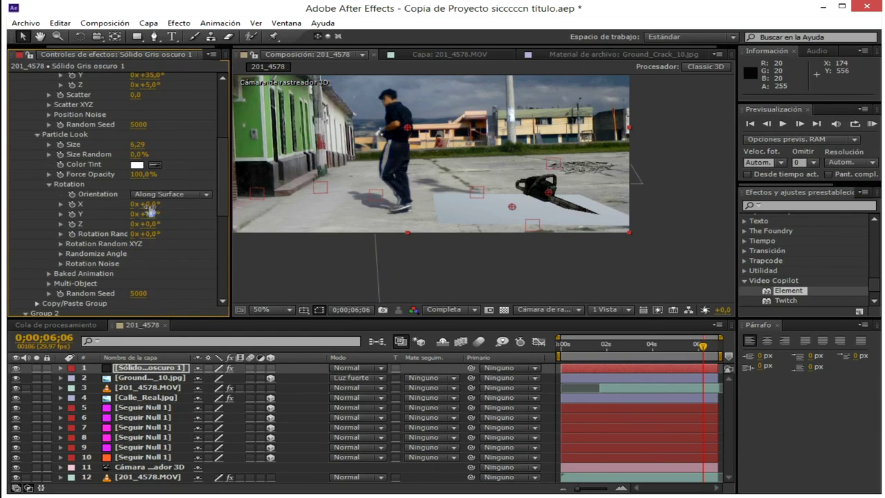
scroll(148, 212, down, 8)
scroll(163, 253, down, 6)
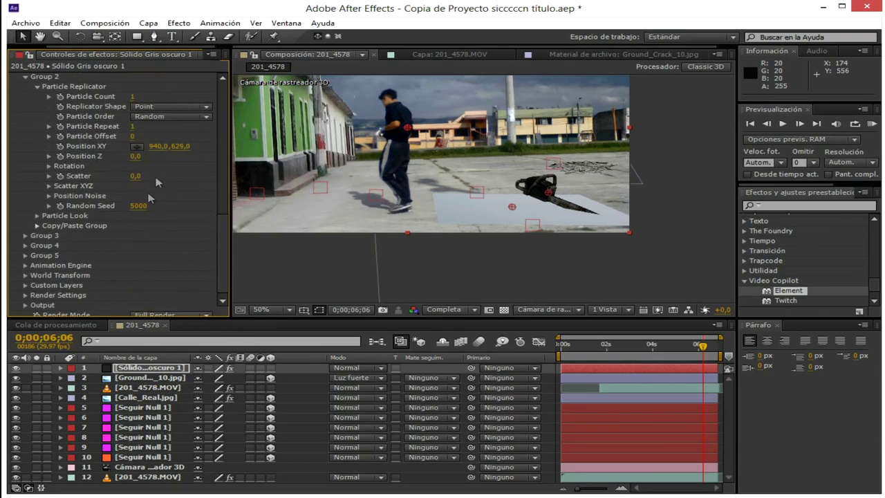
click(49, 167)
click(146, 176)
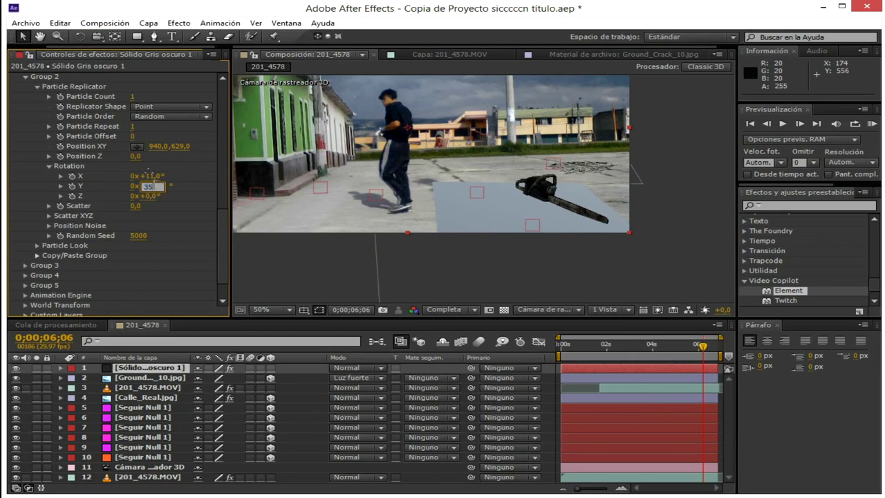
key(Return)
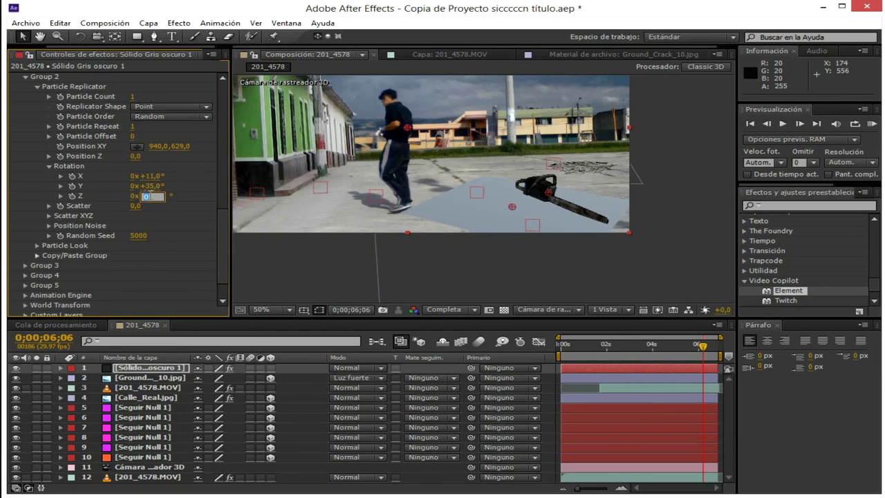
- Examine up close how the chainsaw sits on the plane and review Element's remaining settings
scroll(527, 200, up, 2)
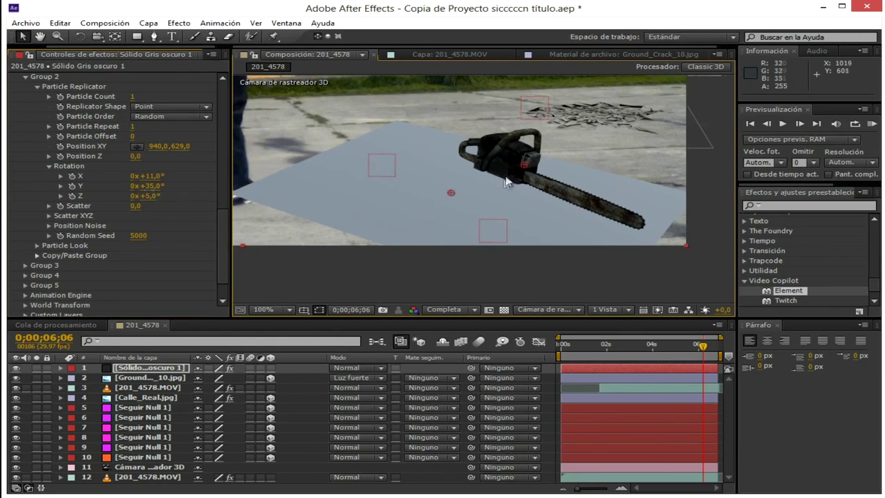
scroll(491, 172, up, 2)
drag(535, 164, 351, 201)
scroll(353, 200, down, 2)
drag(446, 191, 539, 224)
scroll(93, 269, down, 2)
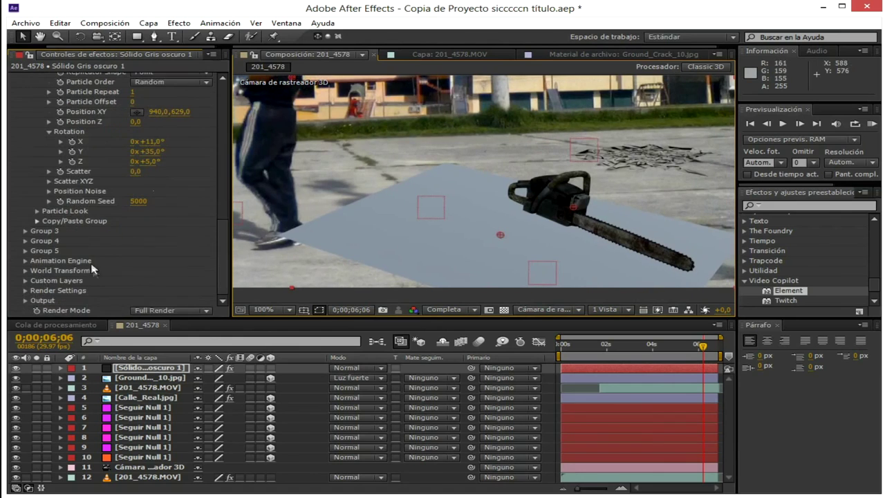
- Enable Ambient Occlusion in Element's Render Settings and set its Intensity to 4.0 to darken the contact shadow beneath the chainsaw
click(26, 291)
scroll(42, 290, down, 3)
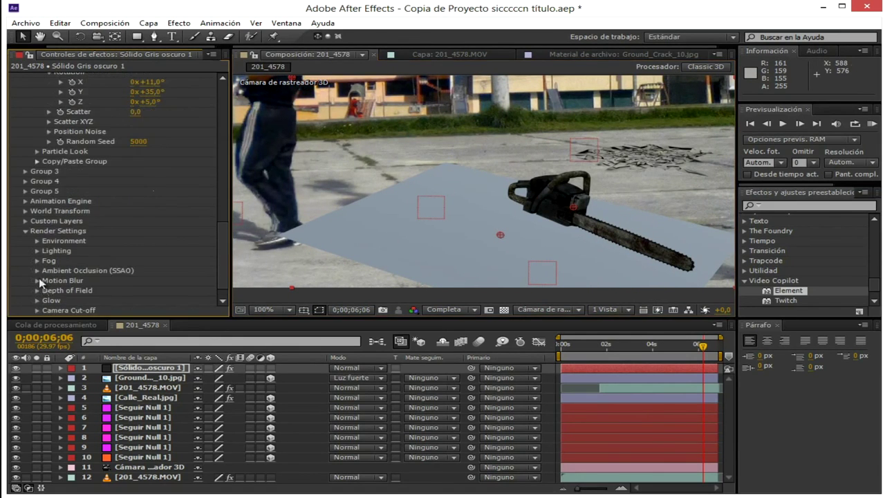
click(38, 272)
scroll(158, 257, down, 3)
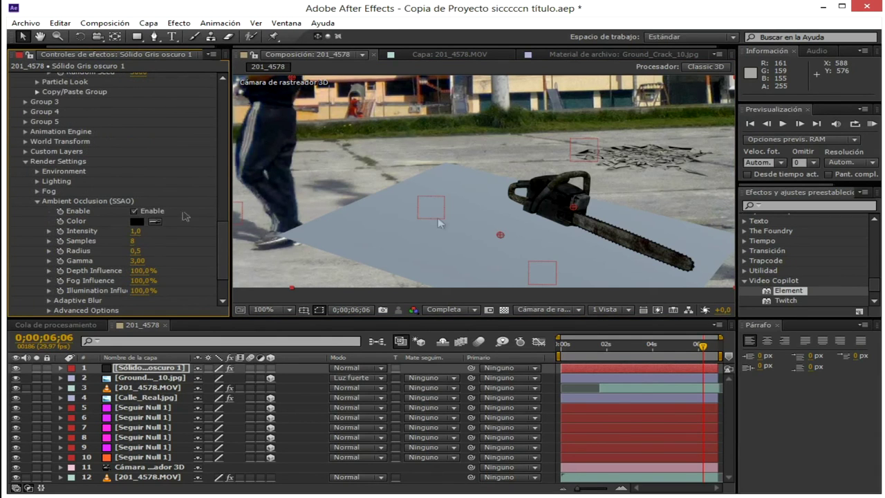
scroll(437, 222, up, 4)
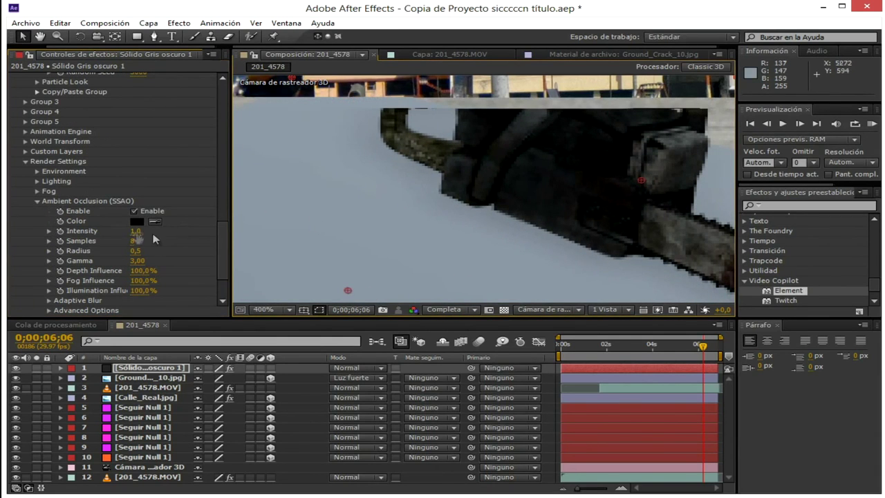
drag(148, 231, 163, 231)
scroll(518, 191, down, 4)
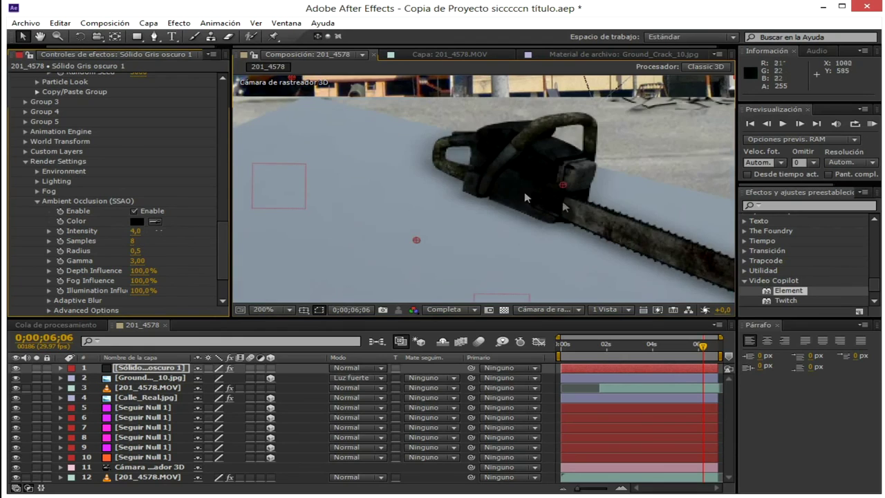
scroll(553, 222, up, 4)
scroll(510, 211, down, 4)
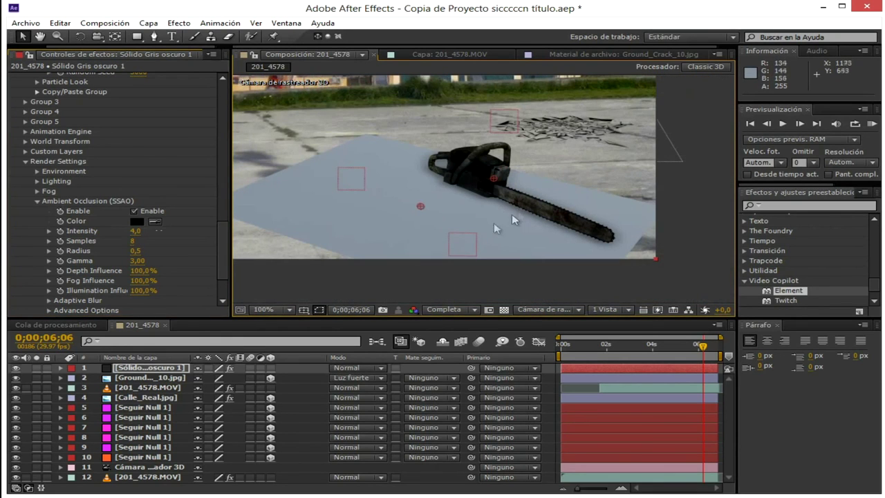
- Set Group 2's Position XY to 940, 622 so the plane sits closer under the chainsaw
scroll(133, 232, up, 15)
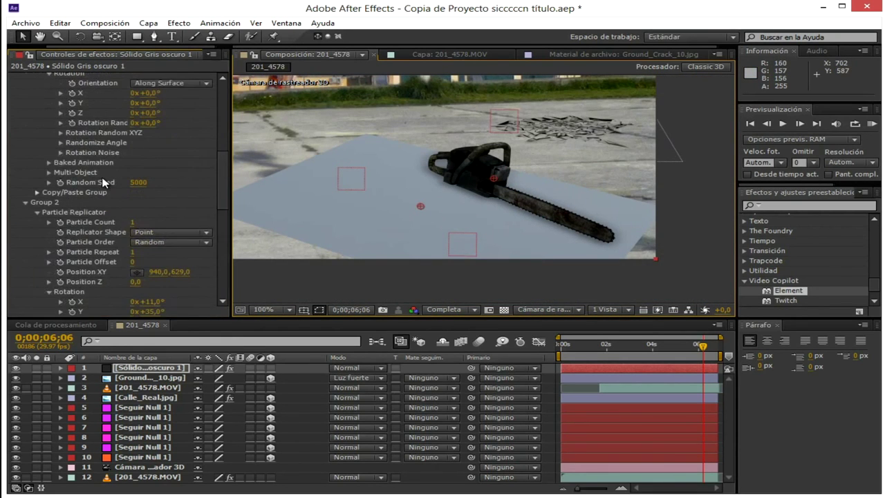
scroll(150, 292, down, 1)
drag(179, 245, 168, 246)
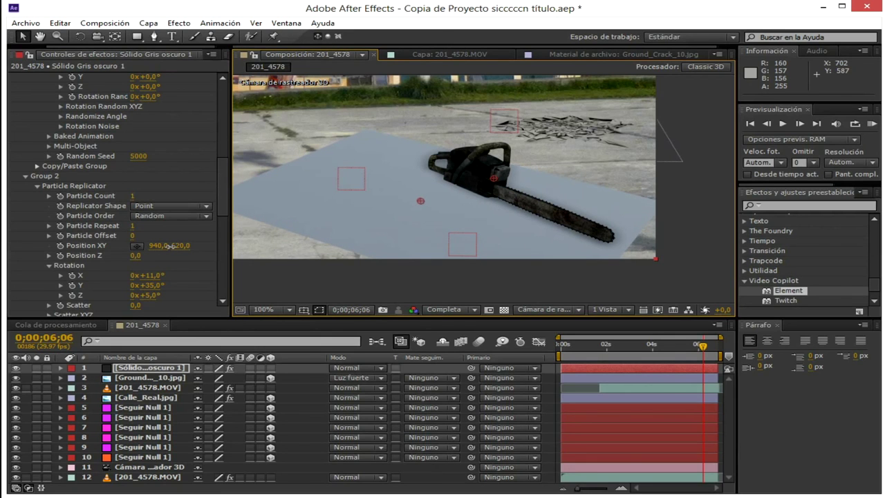
drag(170, 247, 175, 251)
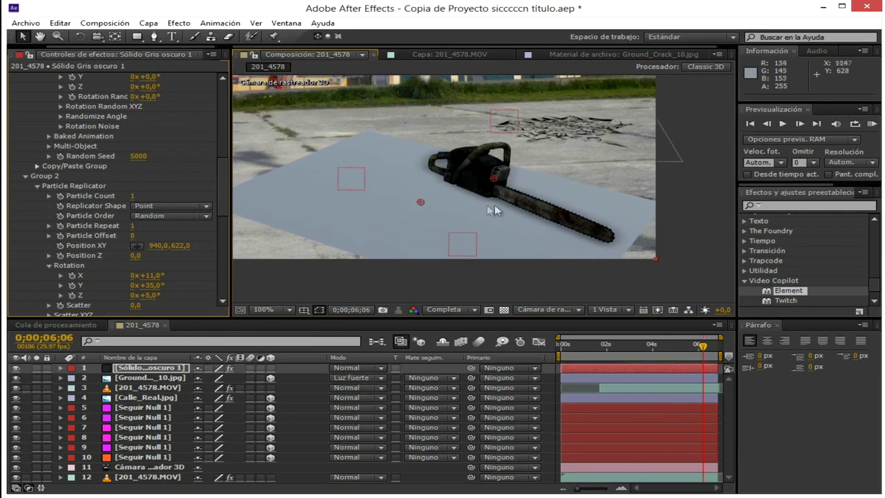
scroll(464, 205, up, 3)
scroll(463, 198, down, 5)
scroll(462, 198, up, 3)
scroll(387, 197, down, 2)
scroll(152, 276, down, 6)
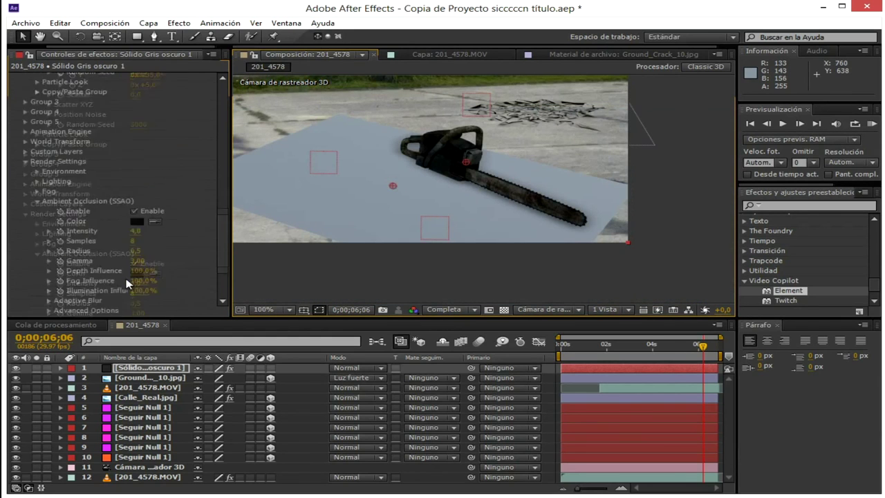
scroll(127, 284, down, 3)
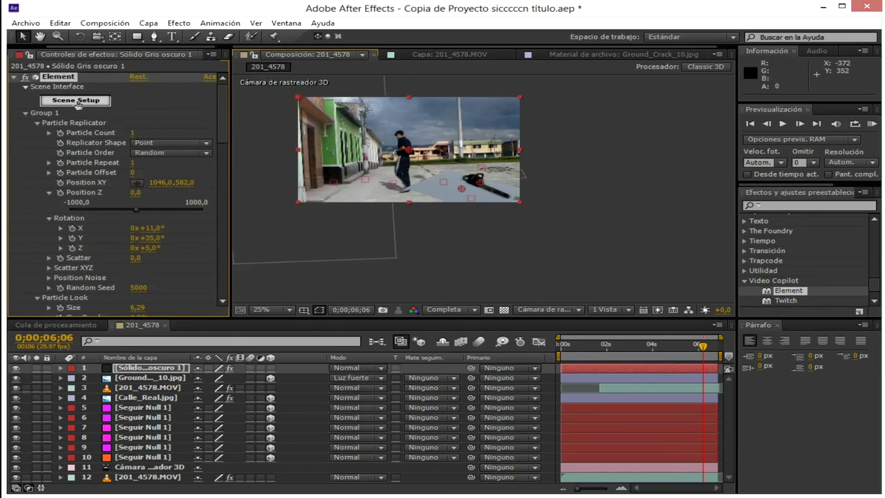
- In Element's scene setup, turn the plane's material into a shadow-only matte and accept the scene
click(76, 100)
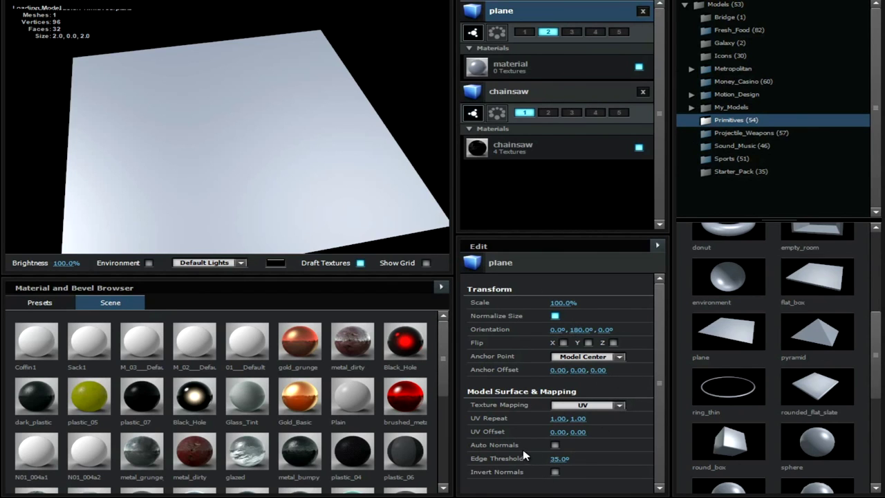
click(558, 73)
scroll(557, 464, down, 10)
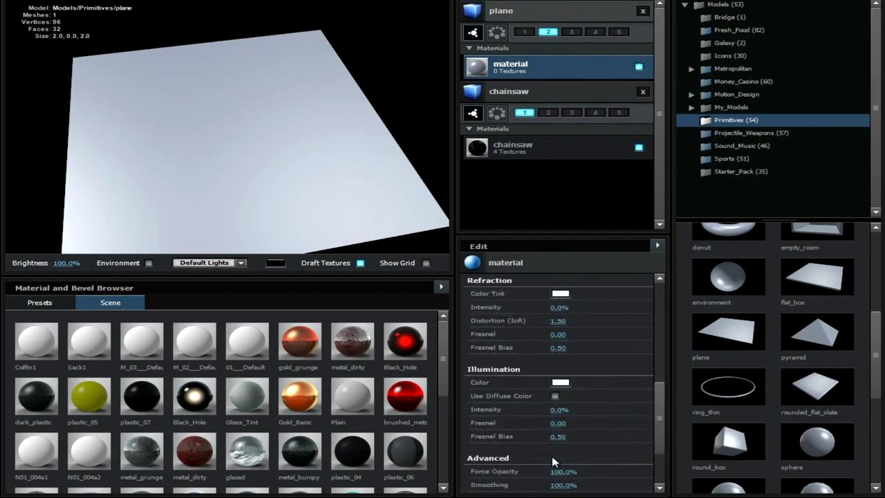
click(554, 425)
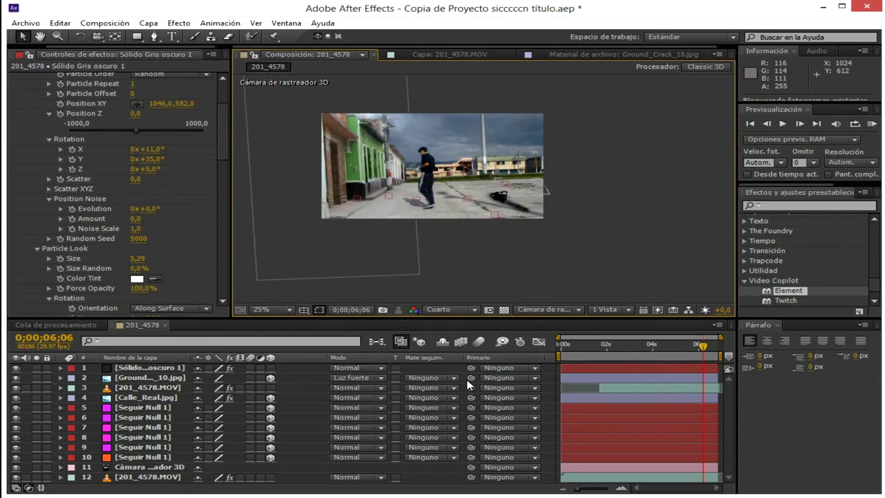
- Preview the composite in RAM, then delete the Element solid layer with the chainsaw
key(KP_0)
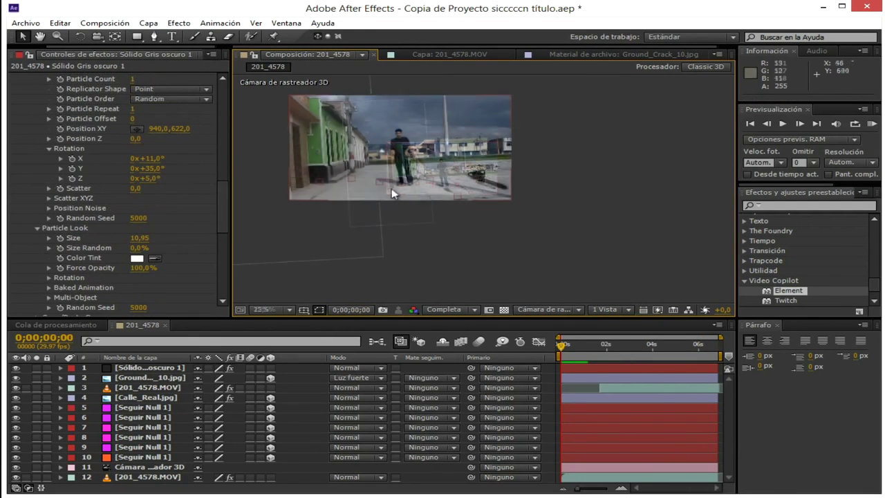
key(Delete)
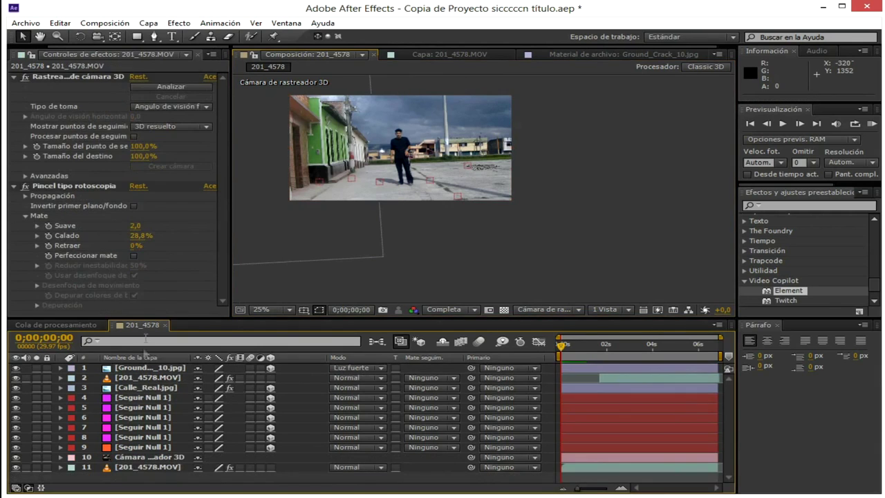
click(69, 186)
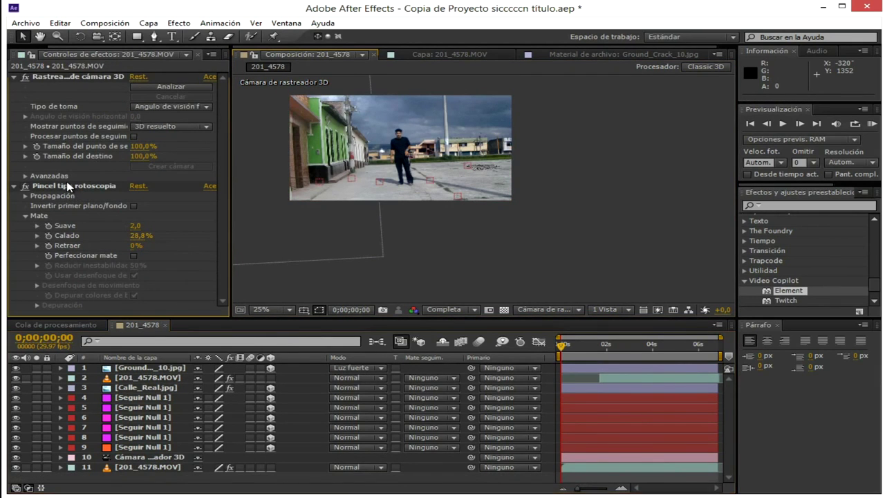
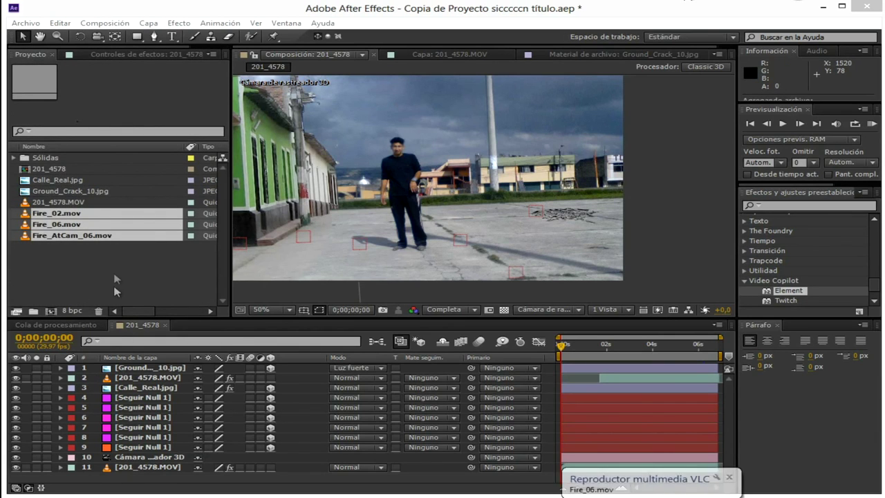
- Add Fire_02.mov to the composition as a 3D layer, scale it to 41% and check its tracking over the pavement cracks
drag(76, 212, 511, 211)
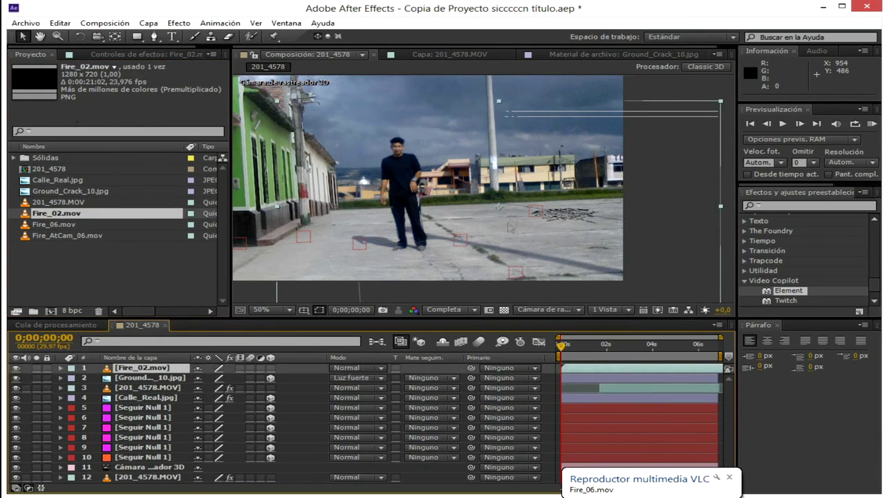
key(s)
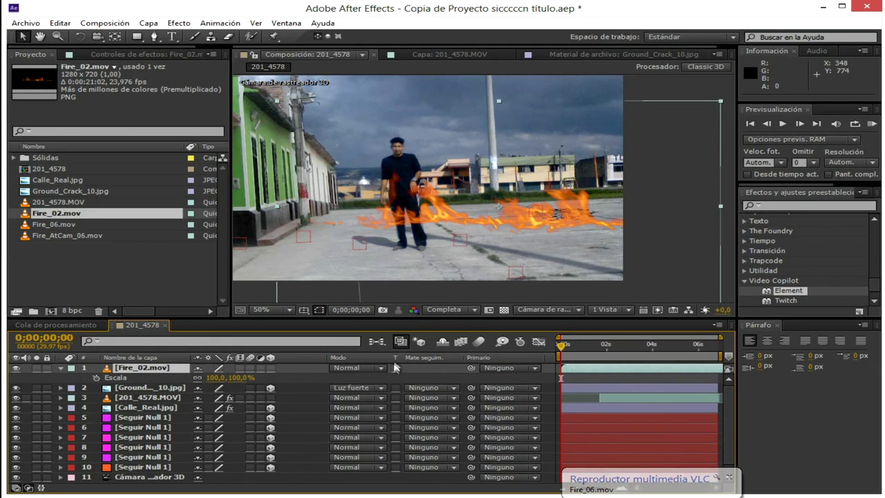
click(270, 368)
drag(259, 378, 220, 378)
drag(477, 208, 554, 208)
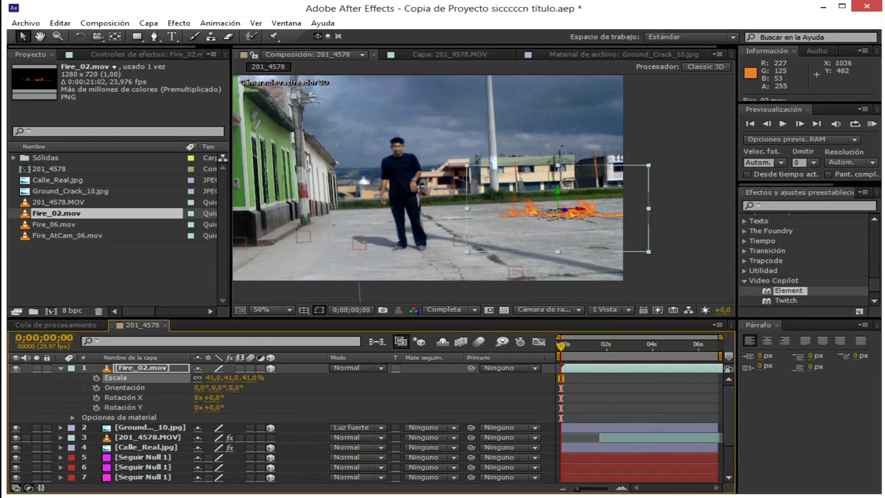
drag(565, 349, 666, 345)
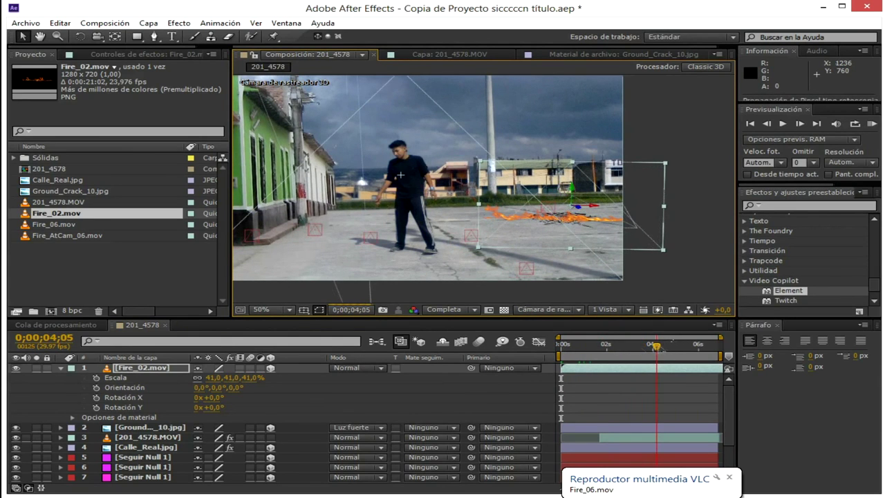
drag(604, 348, 559, 344)
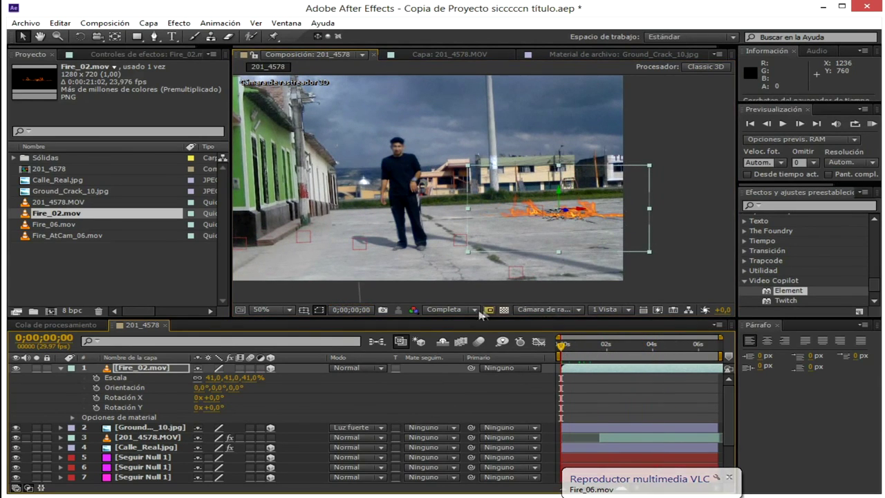
- Lower the preview to third resolution, then narrow the fire to 21% horizontal scale and move it onto the yellow building's roof
click(481, 309)
click(458, 367)
drag(605, 223, 410, 289)
scroll(552, 161, up, 4)
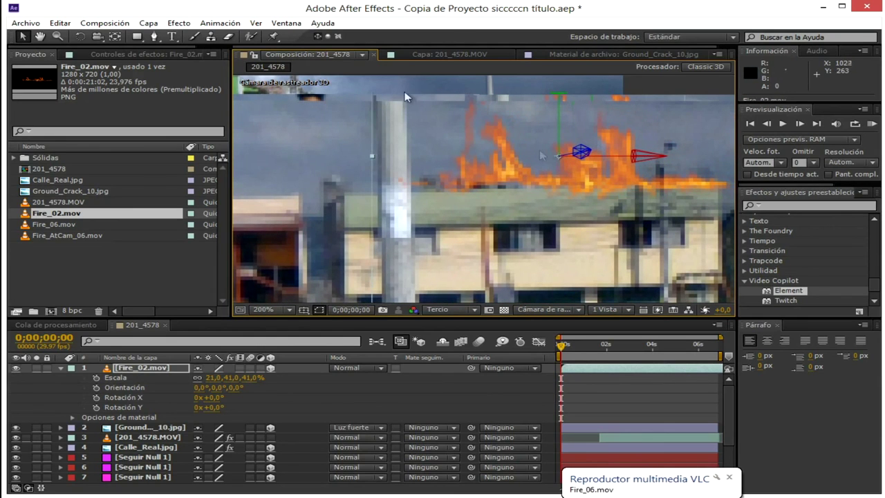
- Rotate the roof fire to an orientation of 355.7°, 4.2°, 358.7°, nudge it onto the roofline and restore full preview resolution
click(81, 37)
drag(559, 155, 558, 156)
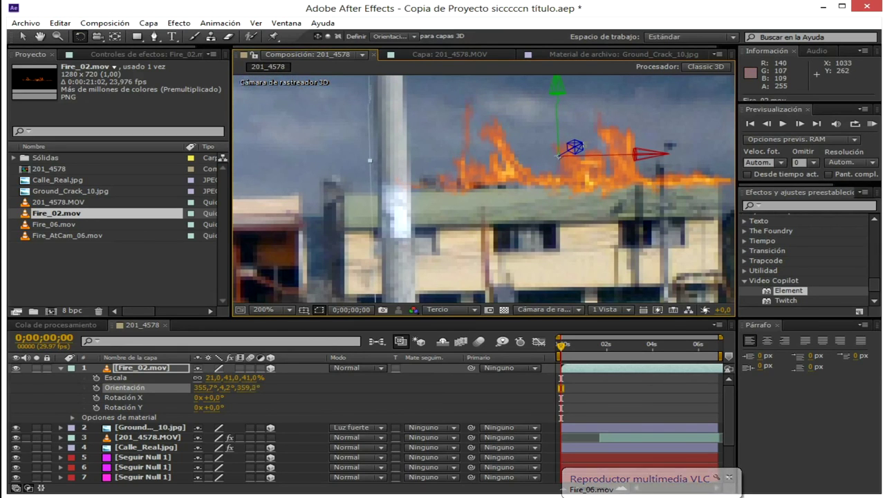
click(24, 38)
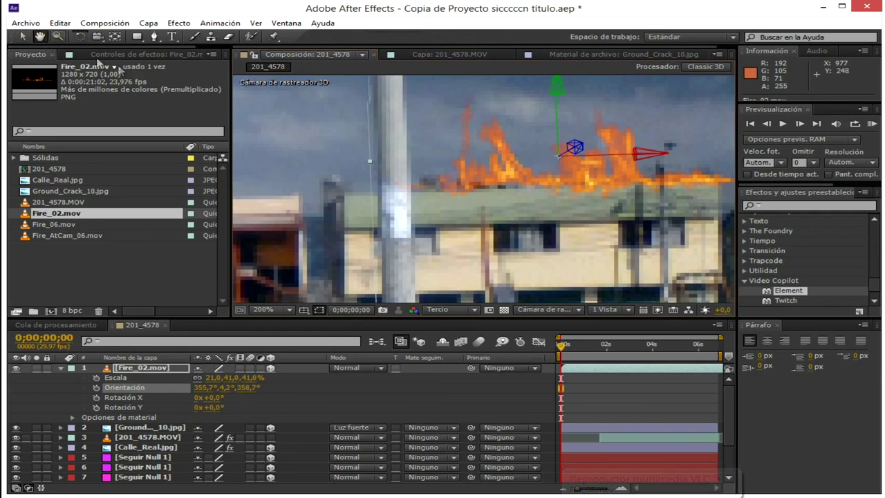
click(26, 37)
drag(572, 171, 566, 176)
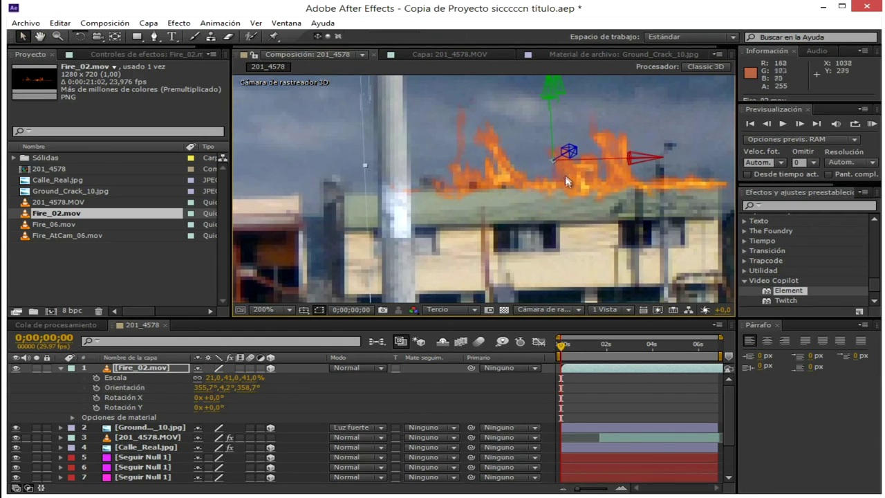
scroll(565, 178, down, 1)
click(451, 309)
click(464, 338)
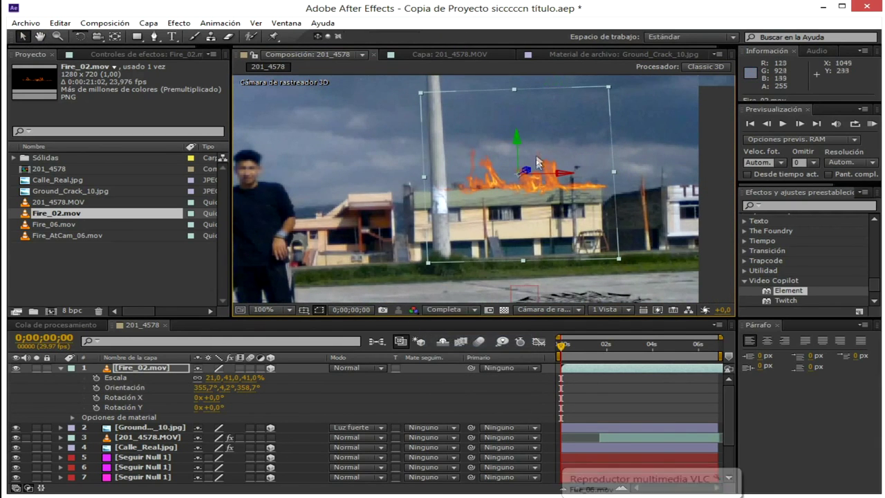
- Add a Curves effect to Fire_02.mov and bend the RGB curve slightly below the diagonal to deepen the flames
click(149, 26)
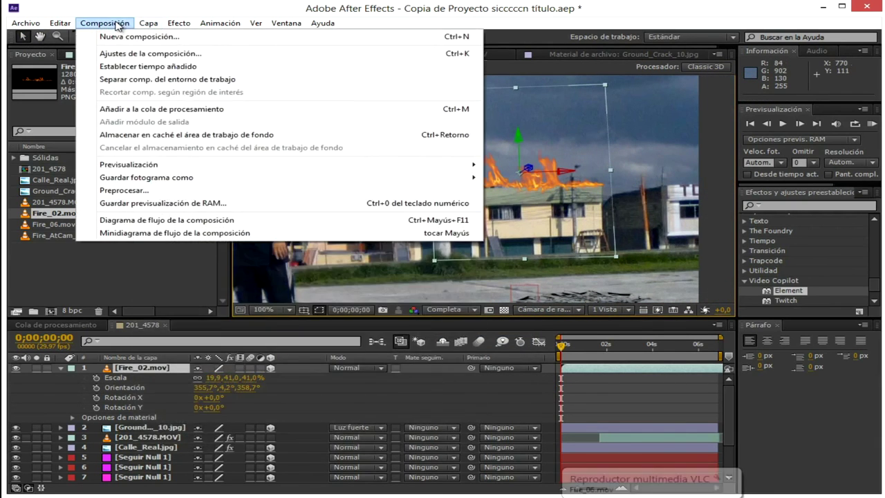
mouse_move(170, 24)
mouse_move(280, 60)
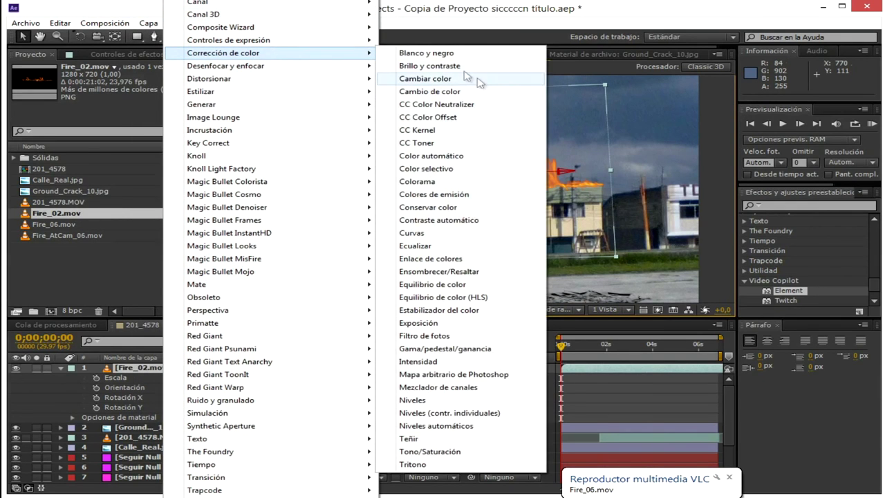
click(442, 231)
mouse_move(100, 156)
mouse_down()
mouse_move(128, 171)
mouse_move(106, 160)
mouse_up()
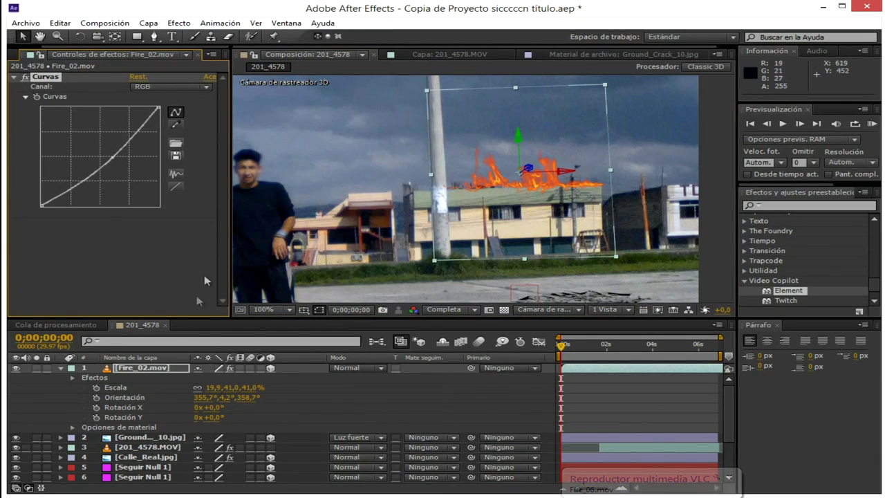
scroll(573, 170, down, 4)
scroll(488, 192, up, 2)
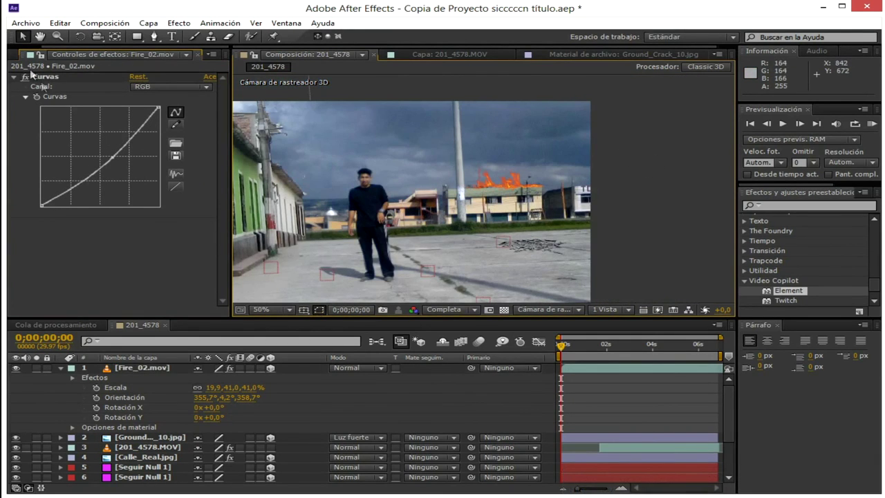
- Add Fire_AtCam_06.mov to the composition above the other layers and make it a 3D layer
click(16, 58)
click(65, 225)
drag(58, 238, 489, 178)
click(270, 368)
- Scale down the Fire_AtCam_06.mov layer, place its flames over the pavement cracks and preview the footage
key(comma)
key(comma)
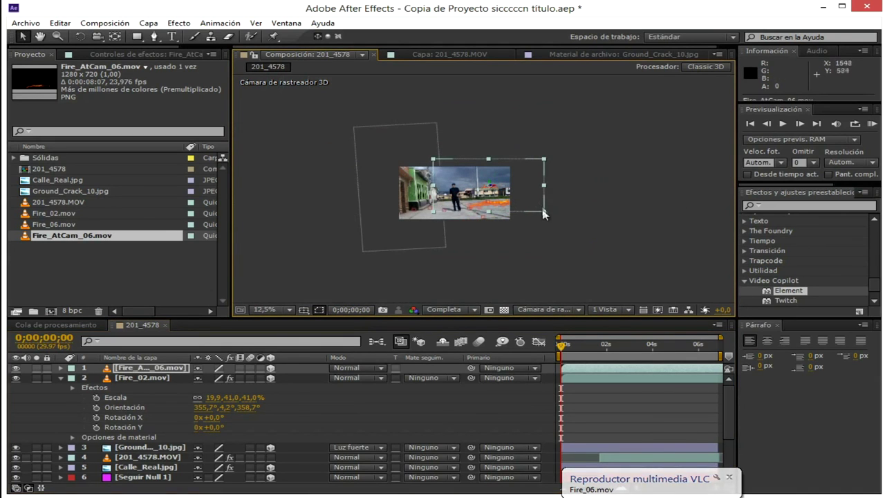
key(period)
key(period)
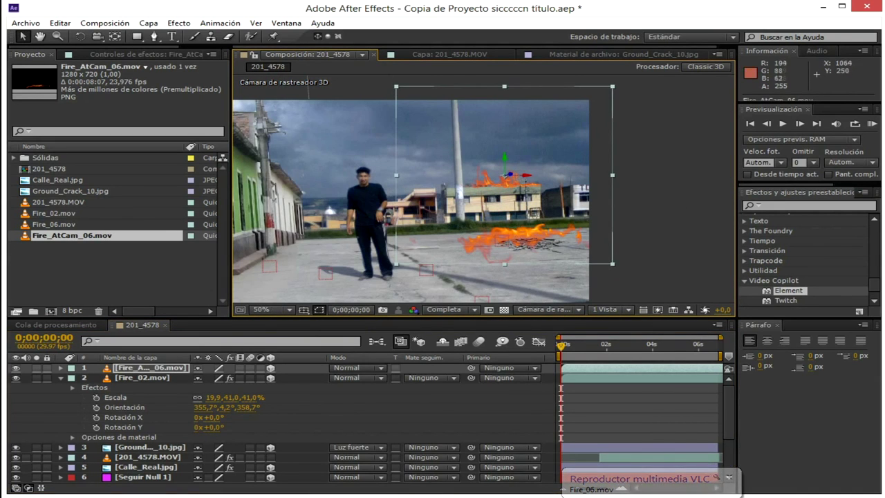
drag(437, 267, 285, 377)
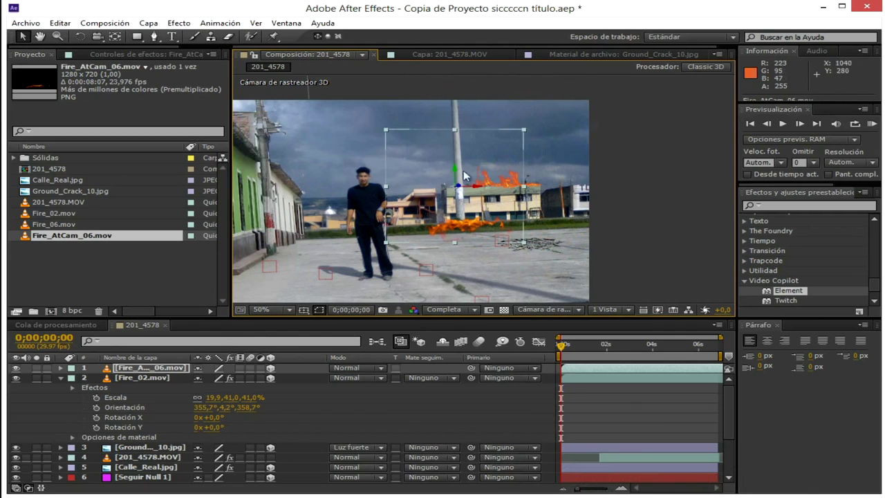
drag(486, 185, 547, 223)
key(space)
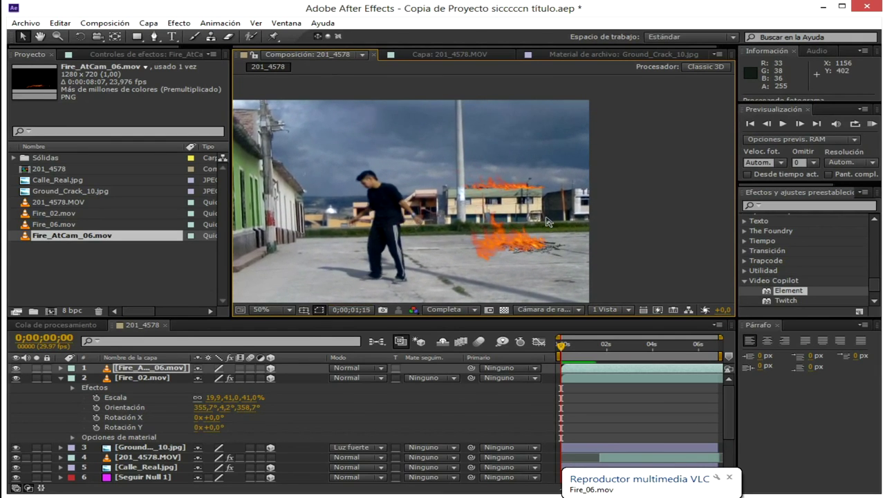
- Narrow the Fire_02.mov roof fire to a horizontal scale of 18.7% and undo the accidental shift of the footage layer
key(space)
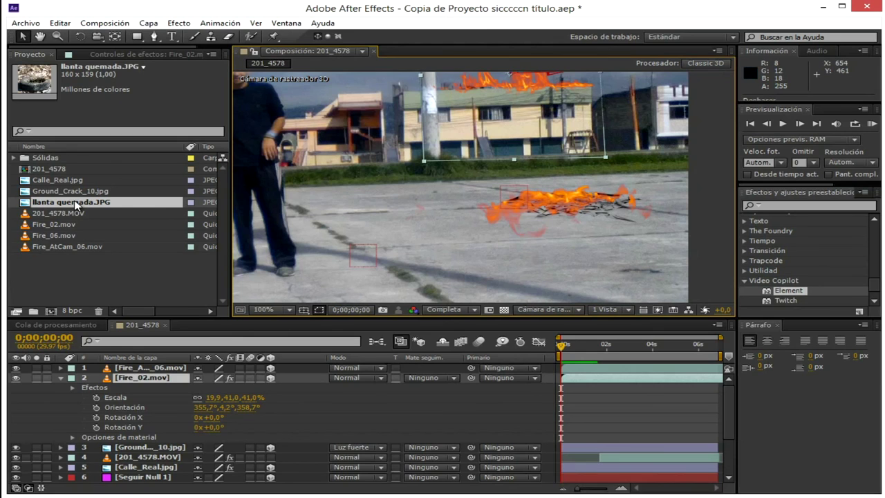
scroll(484, 168, down, 2)
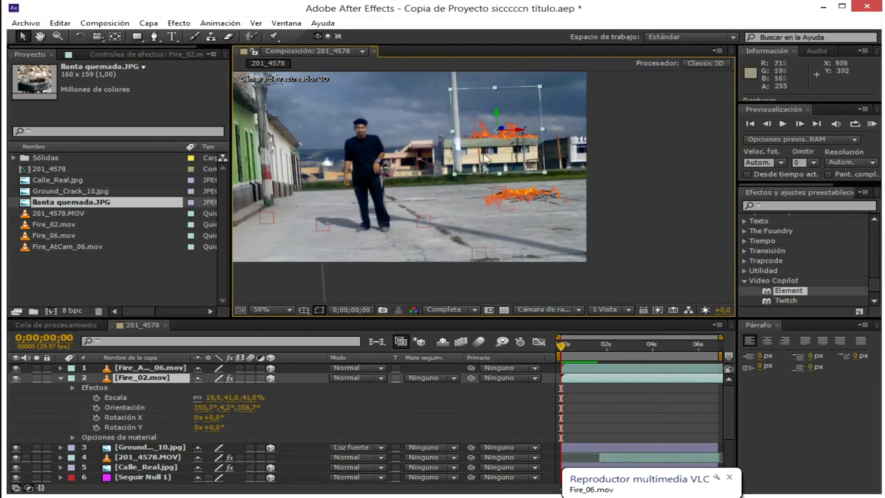
scroll(503, 184, up, 2)
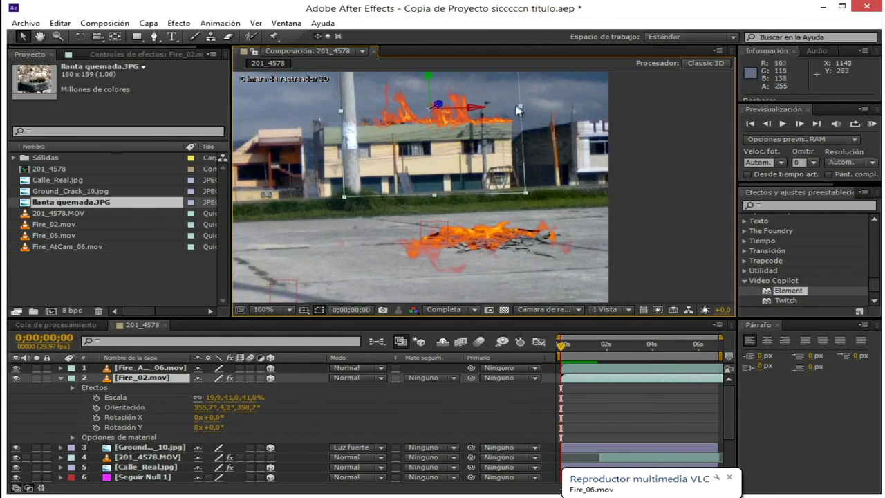
drag(520, 107, 513, 104)
scroll(462, 211, down, 1)
mouse_move(462, 210)
mouse_down()
mouse_move(484, 180)
mouse_move(475, 220)
mouse_up()
click(460, 142)
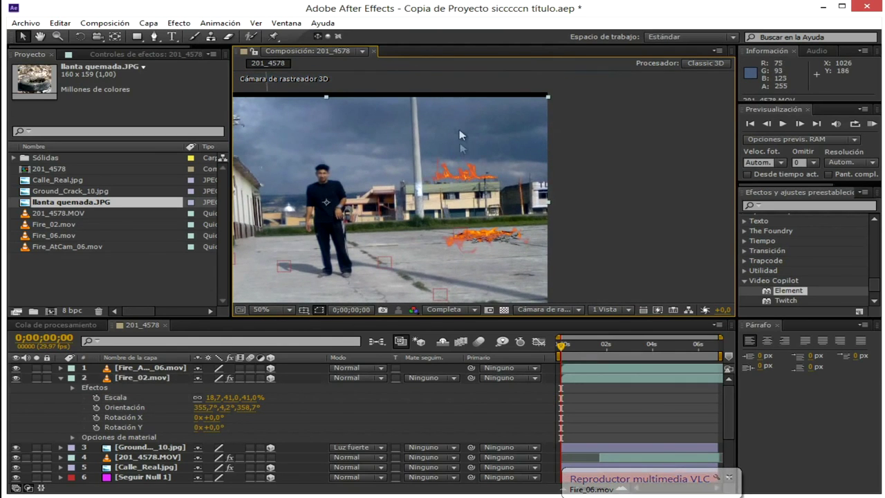
key(ctrl+z)
- Add llanta quemada.JPG to the composition as the top layer and mask the tyre's outline with the Pen tool
drag(100, 201, 423, 212)
scroll(425, 222, up, 4)
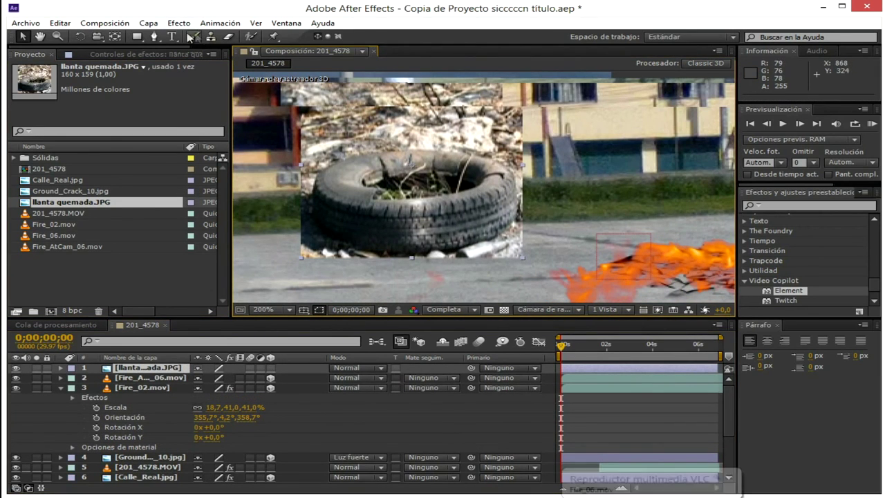
click(154, 35)
click(518, 222)
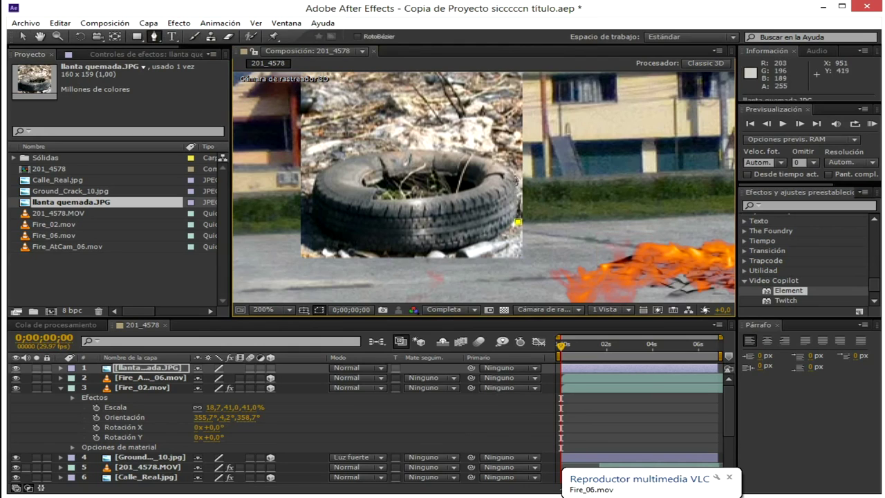
click(413, 148)
click(381, 150)
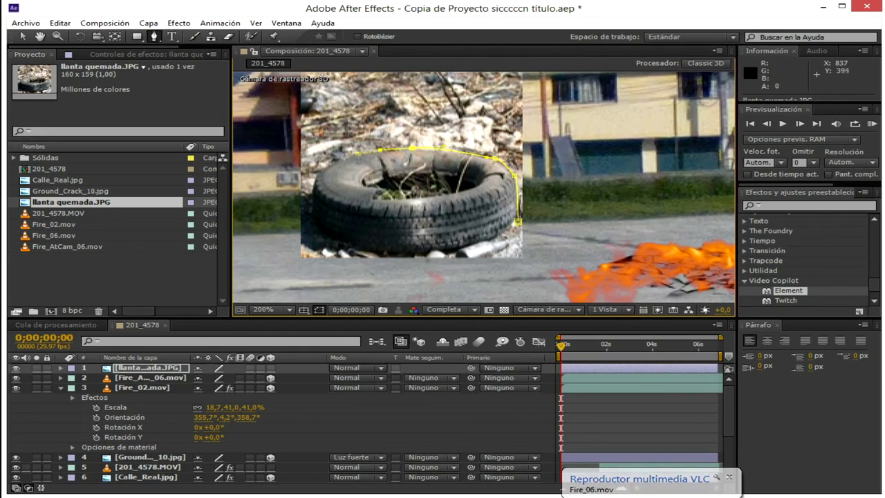
click(352, 154)
click(324, 168)
click(314, 194)
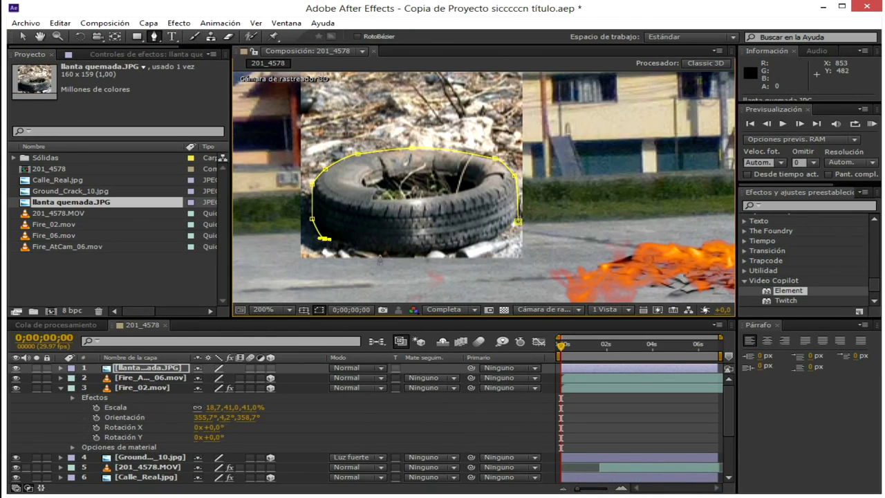
click(460, 248)
click(492, 236)
click(22, 36)
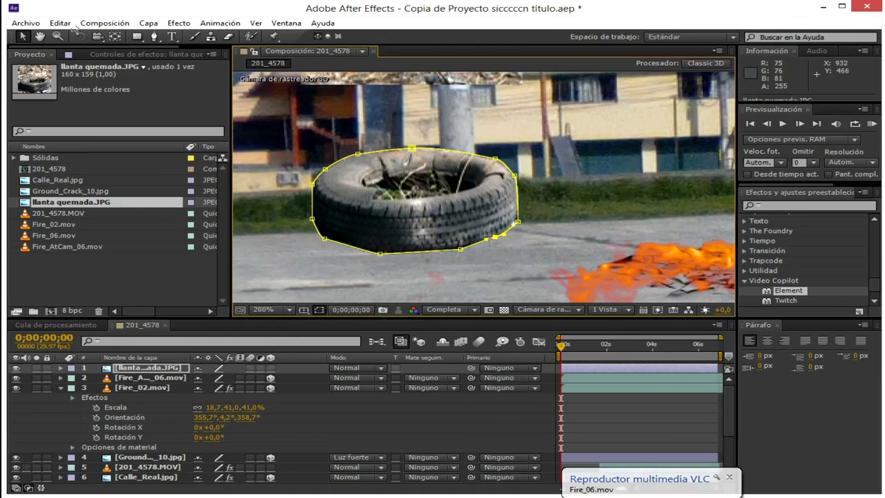
- Refine the tyre mask's points and move the cut-out tyre over the burning pavement cracks
click(493, 236)
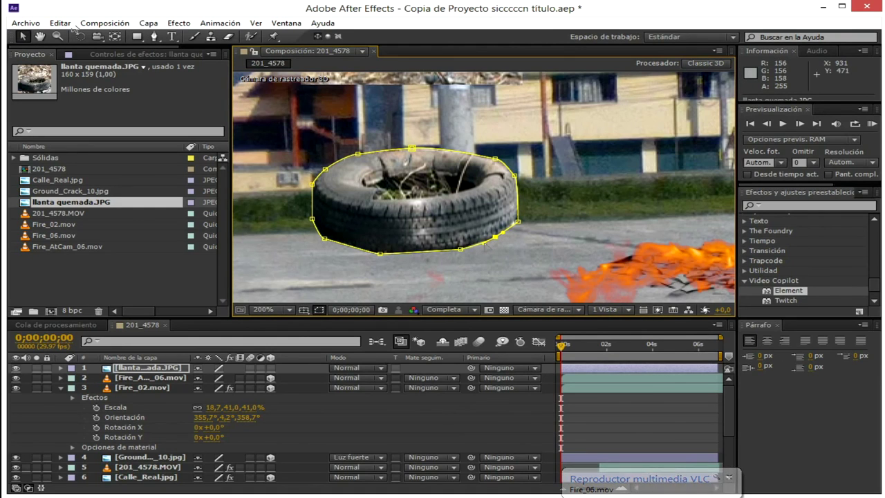
click(412, 148)
scroll(484, 186, down, 1)
drag(462, 191, 605, 208)
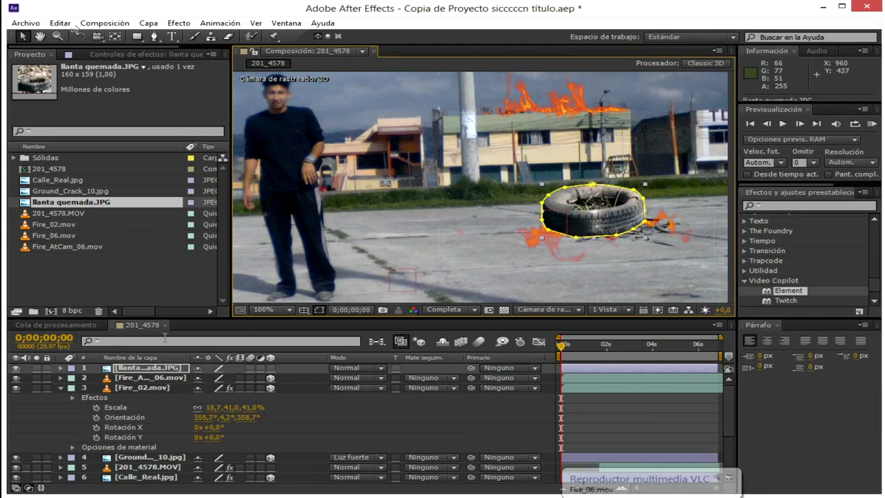
- Duplicate Fire_AtCam_06.mov above the tyre layer, shift the copy slightly earlier in time, make the tyre layer 3D and preview the shot
click(177, 379)
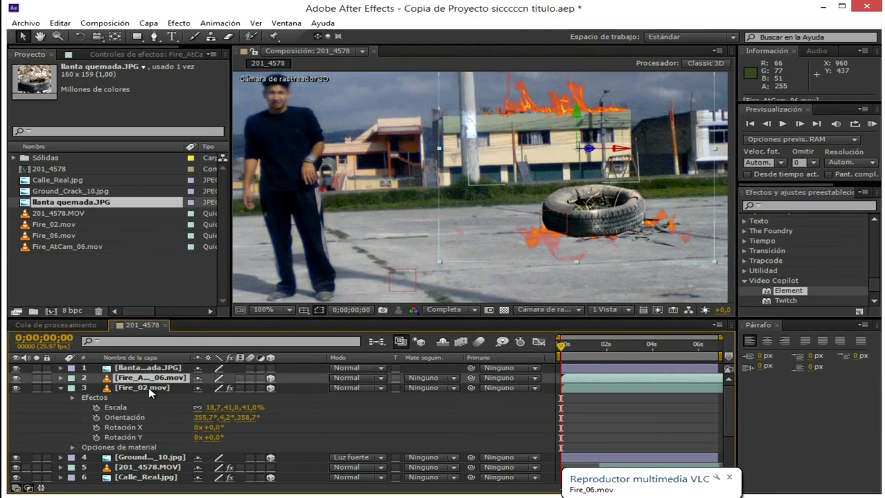
key(ctrl+d)
drag(156, 372, 155, 384)
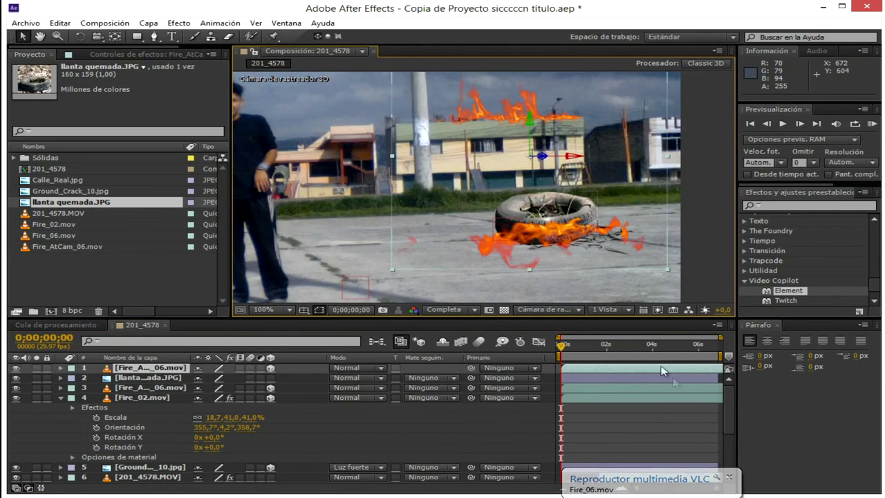
drag(602, 365, 595, 364)
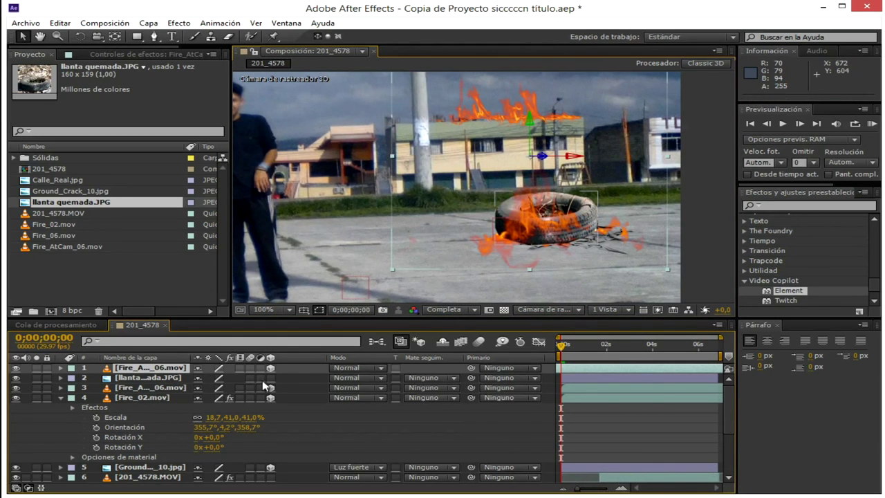
key(KP_0)
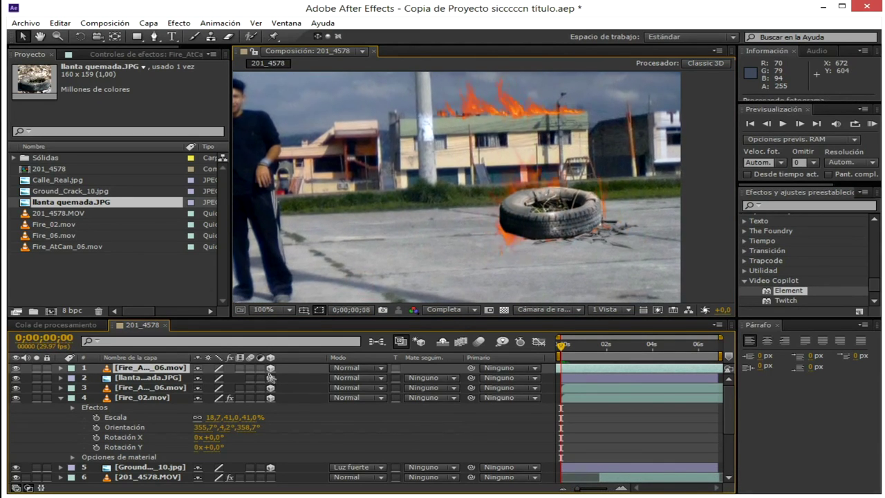
key(space)
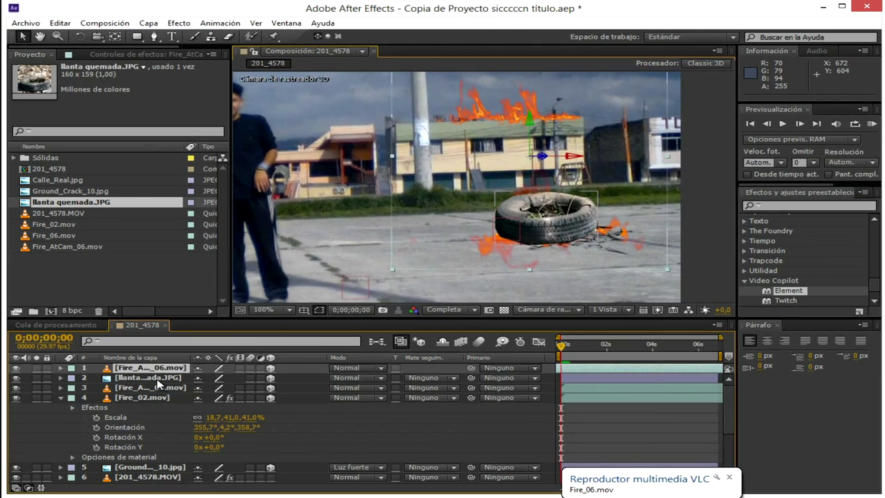
- Reposition the 3D tyre layer behind the pavement flames and set its scale to 141%
click(173, 378)
drag(564, 210, 466, 191)
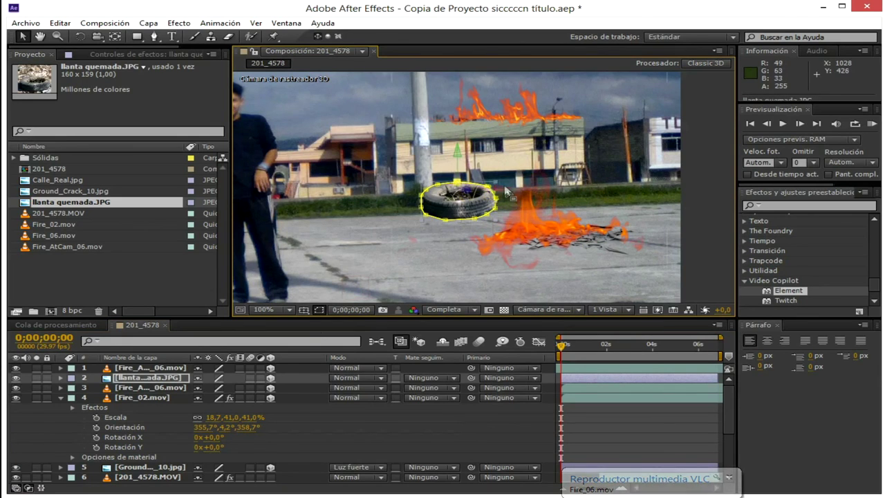
drag(497, 198, 548, 209)
key(s)
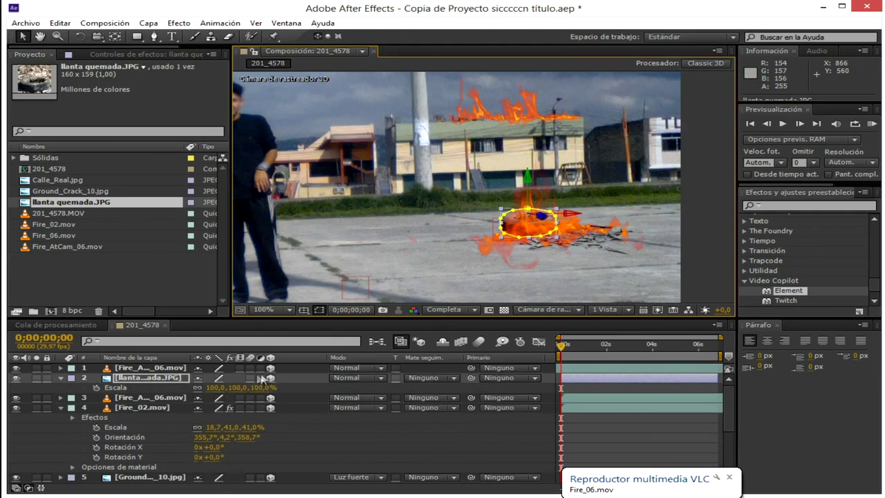
drag(290, 388, 319, 388)
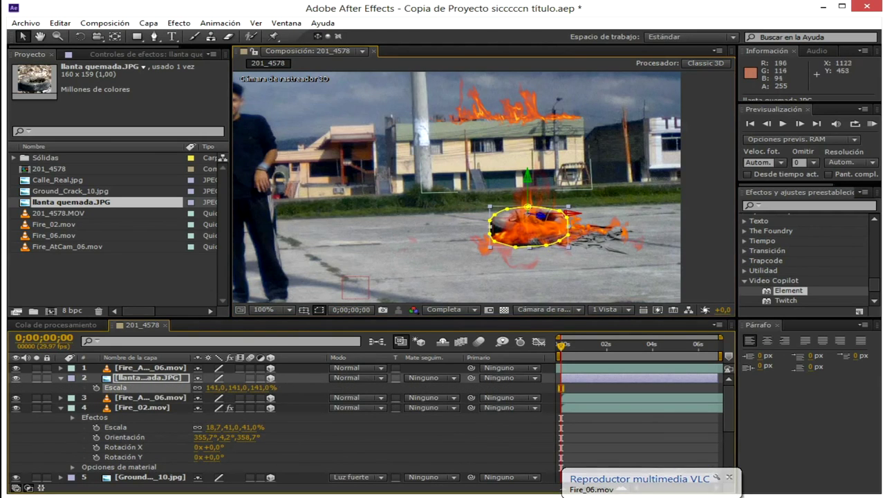
drag(539, 176, 556, 166)
- Rotate the tyre layer slightly with the Rotation tool to match the ground's perspective
scroll(555, 218, down, 1)
click(614, 223)
scroll(539, 198, up, 1)
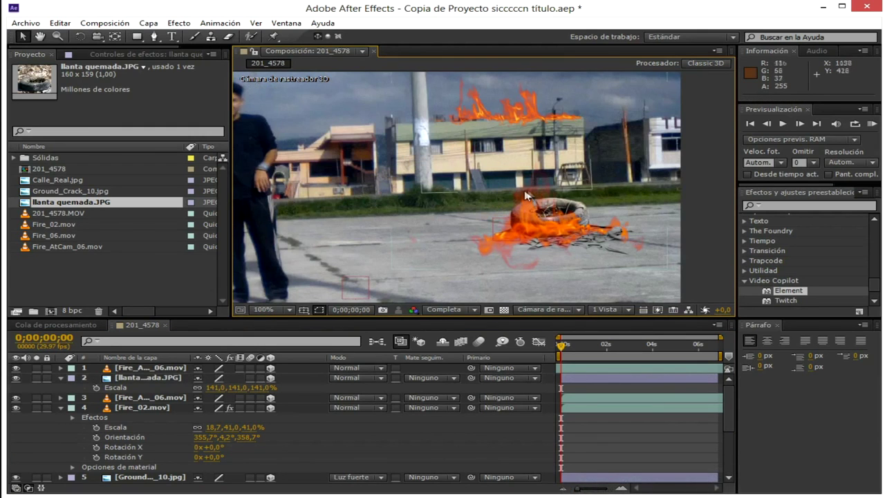
click(559, 211)
click(80, 38)
click(124, 379)
mouse_move(580, 205)
mouse_down()
mouse_move(584, 191)
mouse_move(566, 197)
mouse_up()
click(21, 36)
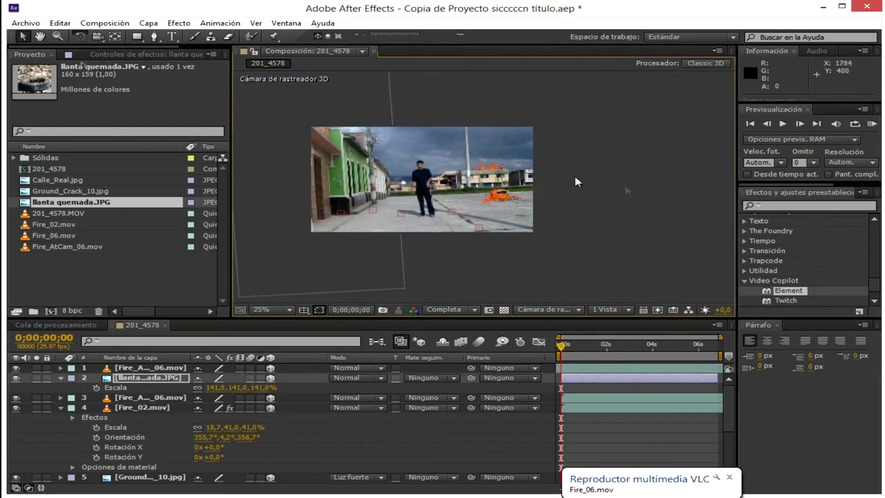
- Try to scale down the duplicated Fire_AtCam_06.mov layer in front of the tyre
click(594, 219)
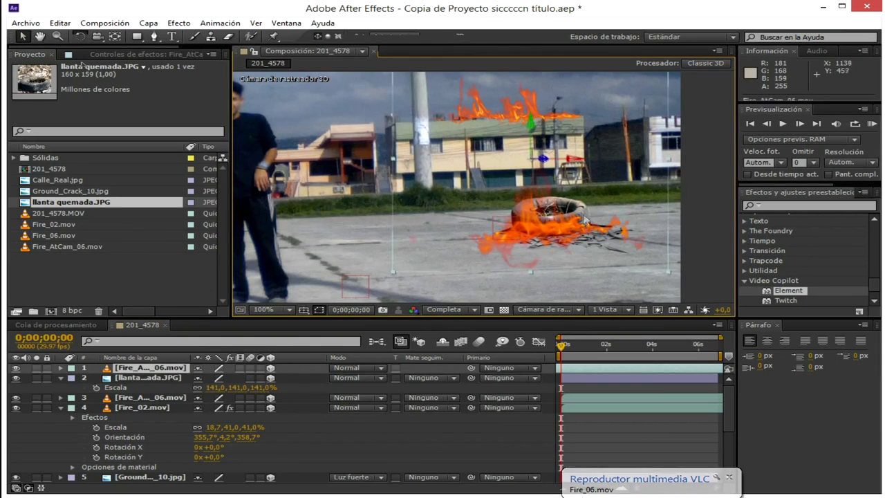
key(s)
drag(262, 381, 252, 382)
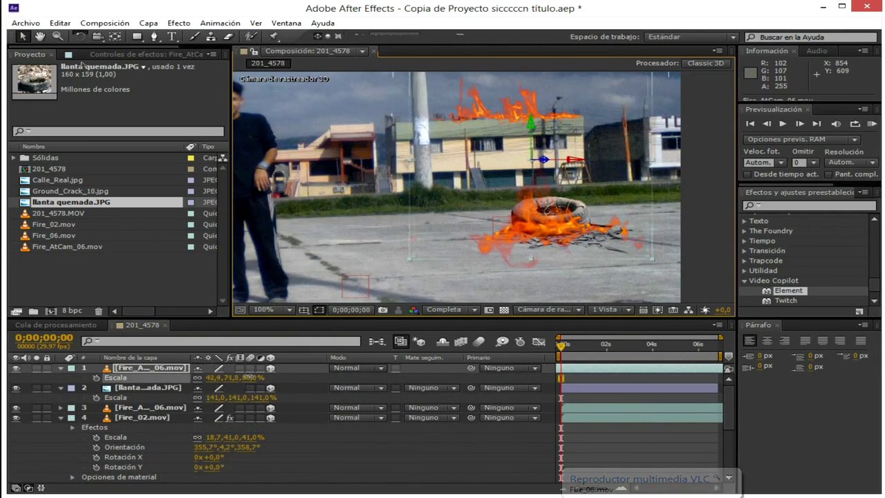
- Set the tyre layer's scale to 118%, lower it slightly into the flames and preview the footage
click(142, 401)
drag(264, 398, 254, 398)
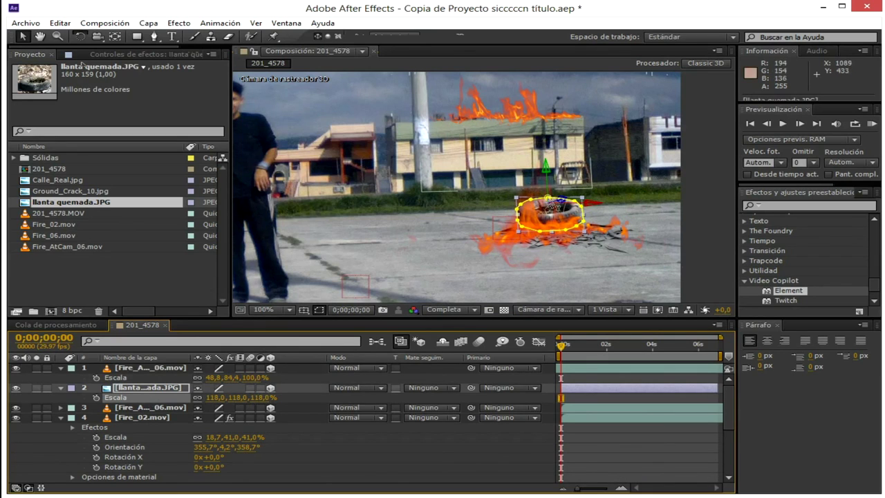
drag(550, 185, 552, 194)
scroll(551, 196, down, 3)
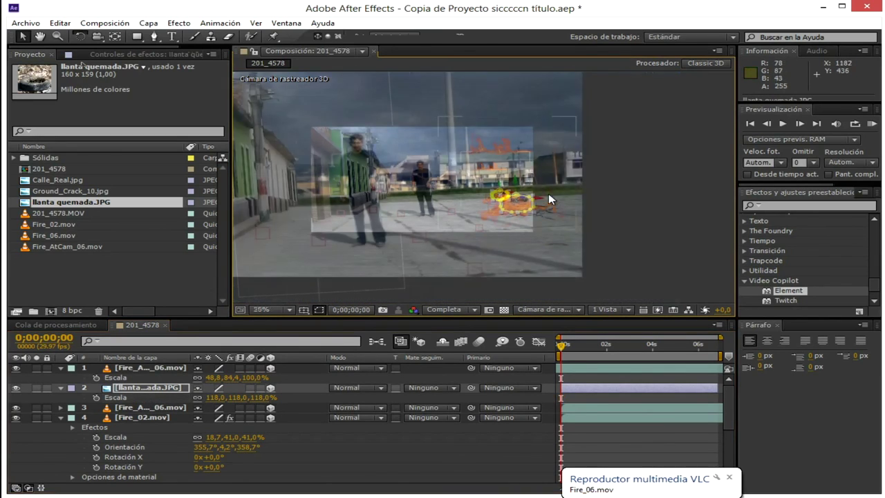
click(552, 199)
scroll(546, 211, up, 2)
key(space)
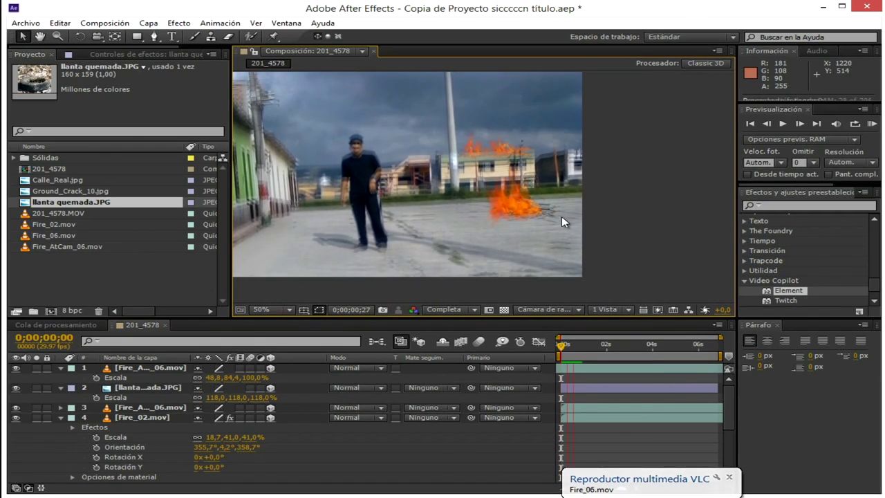
- Reduce the opacity of the topmost Fire_AtCam_06.mov copy to 23%
scroll(501, 200, up, 4)
click(146, 369)
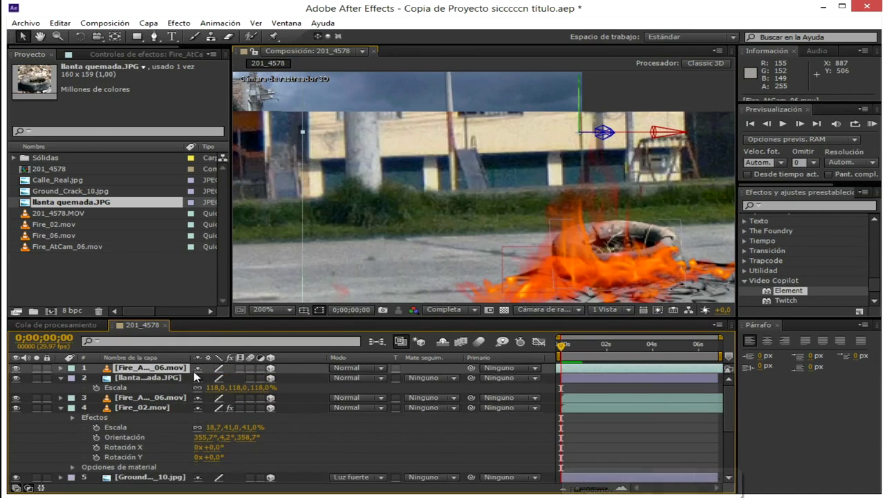
key(t)
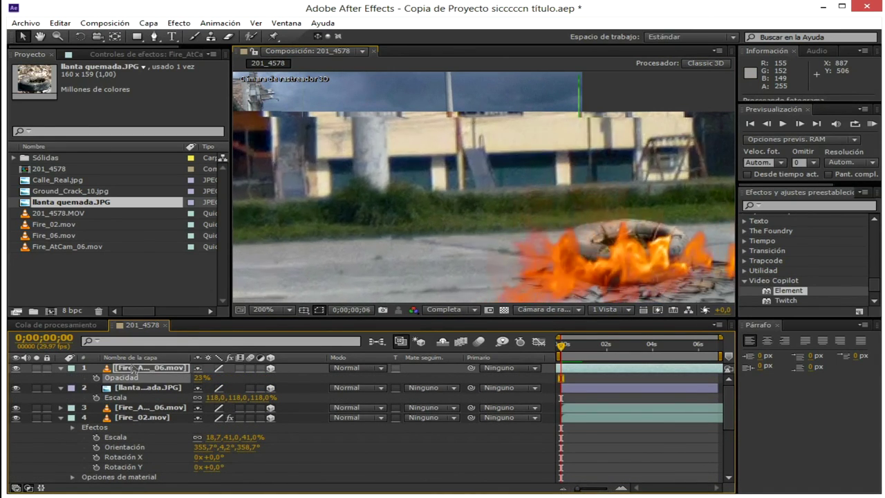
- Move the tyre to the right end of the burning cracks and undo the accidental rescaling of Fire_02.mov
click(141, 388)
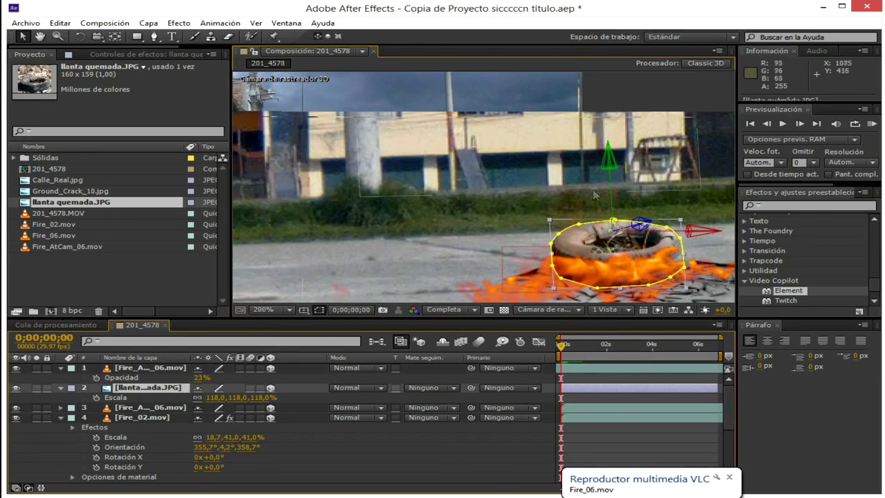
drag(643, 223, 648, 222)
drag(709, 229, 425, 250)
drag(494, 242, 577, 210)
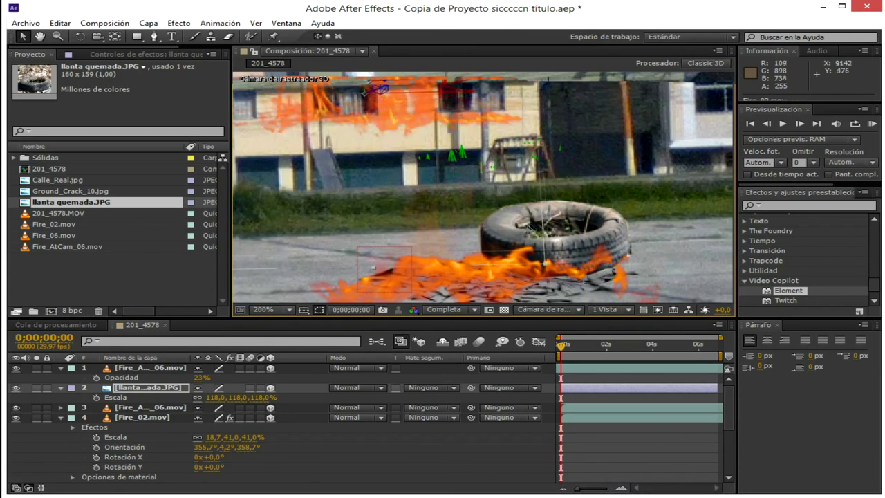
click(532, 223)
scroll(529, 220, down, 4)
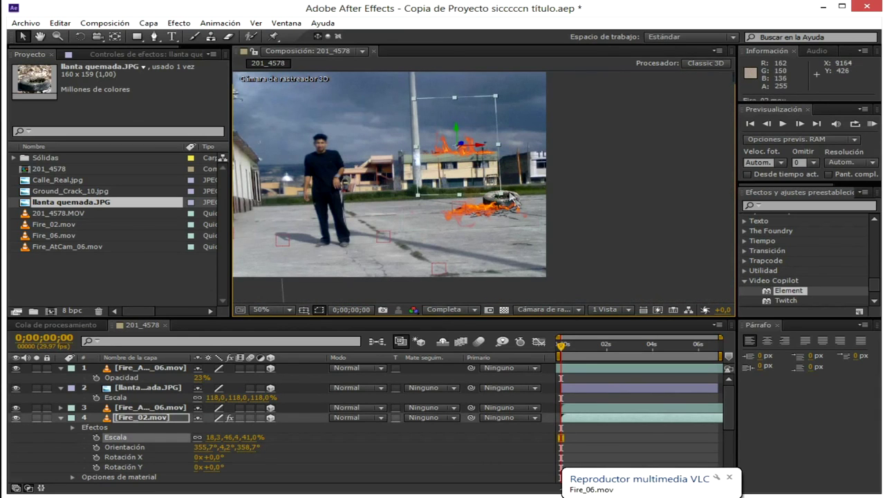
click(512, 201)
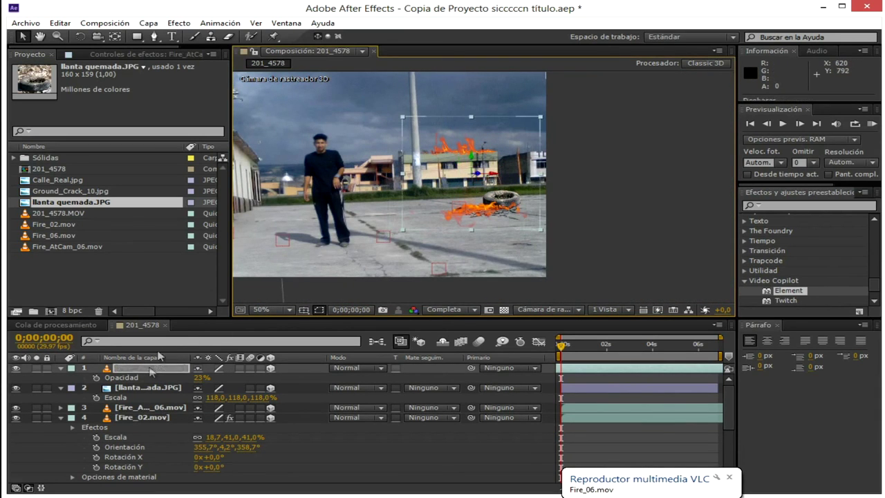
- Lower the tyre layer so that it rests on the ground among the pavement flames
click(148, 388)
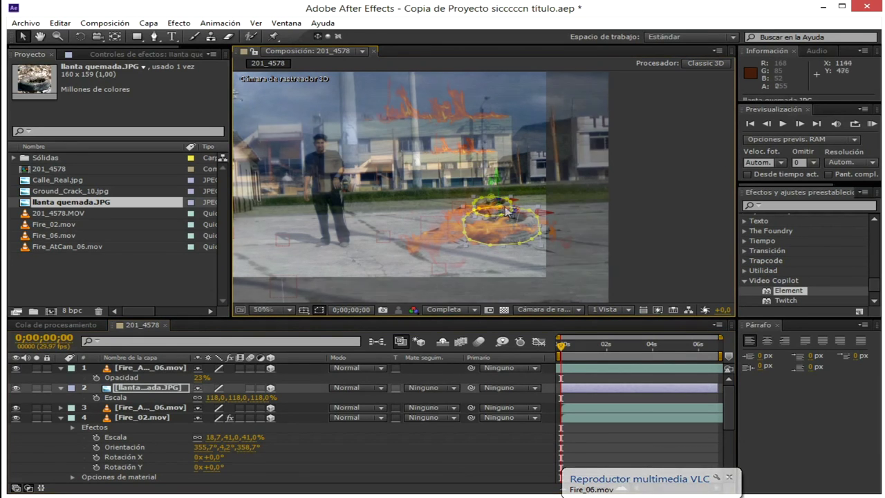
scroll(536, 221, up, 2)
scroll(534, 220, down, 3)
click(574, 202)
scroll(584, 155, up, 3)
scroll(537, 210, down, 1)
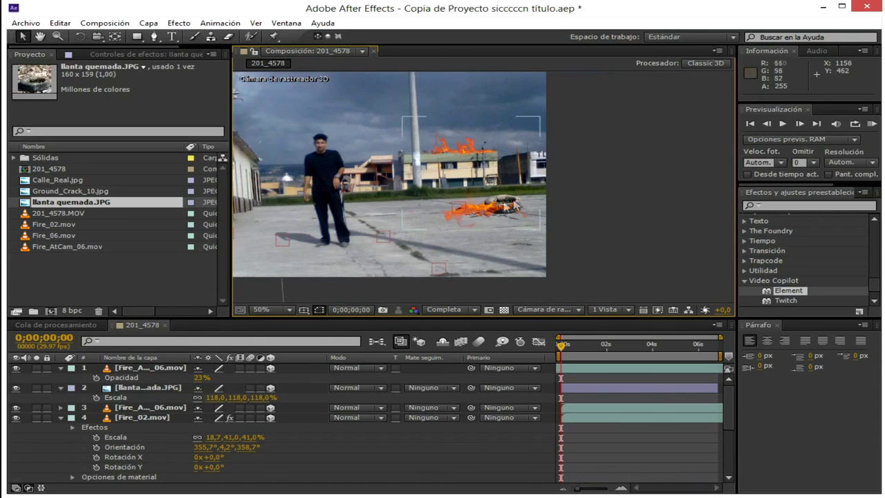
- Preview the shot and shift the topmost Fire_AtCam_06.mov copy to the right over the tyre
click(514, 205)
key(KP_0)
key(space)
drag(481, 206, 490, 202)
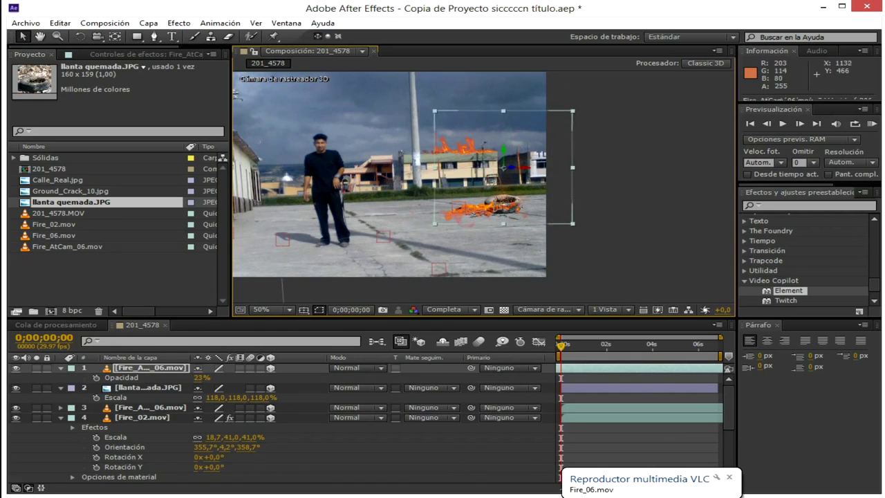
- Shift the lower Fire_AtCam_06.mov copy to the right over the tyre and preview the shot
click(165, 407)
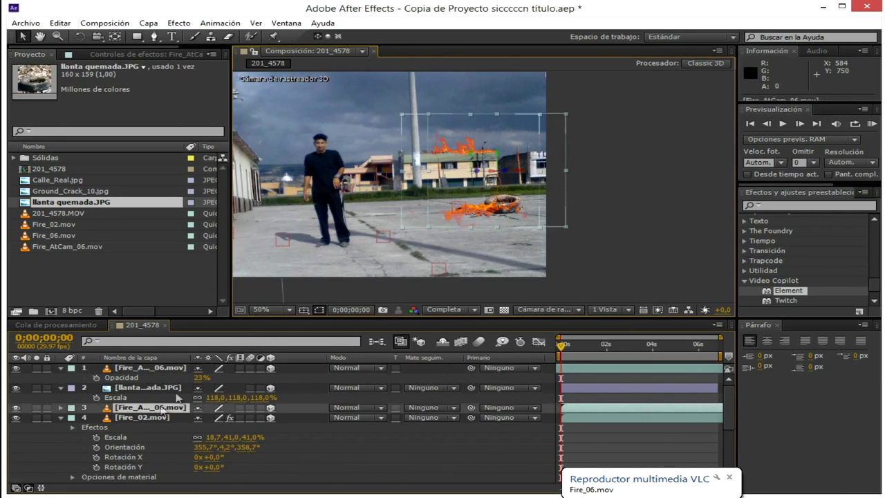
drag(528, 222, 543, 221)
key(space)
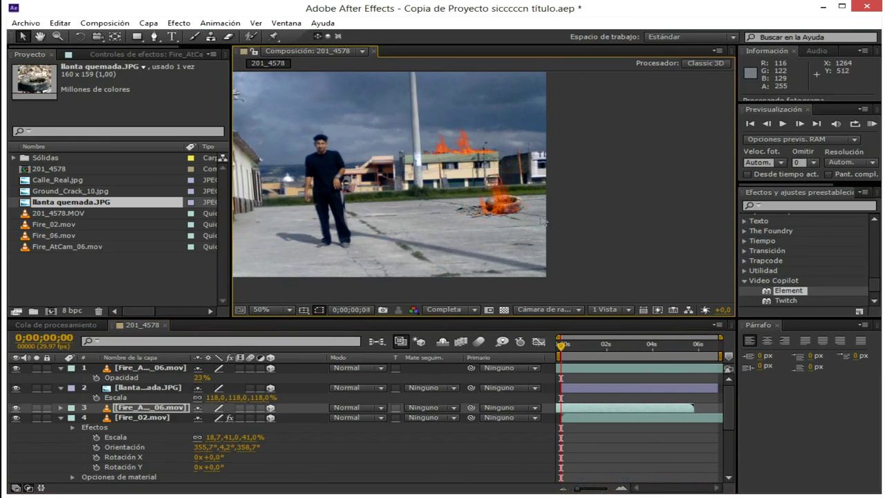
key(comma)
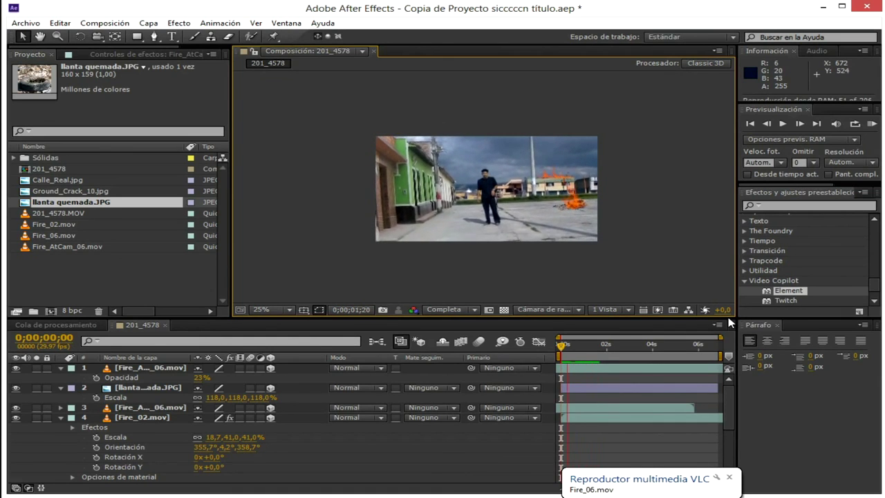
key(space)
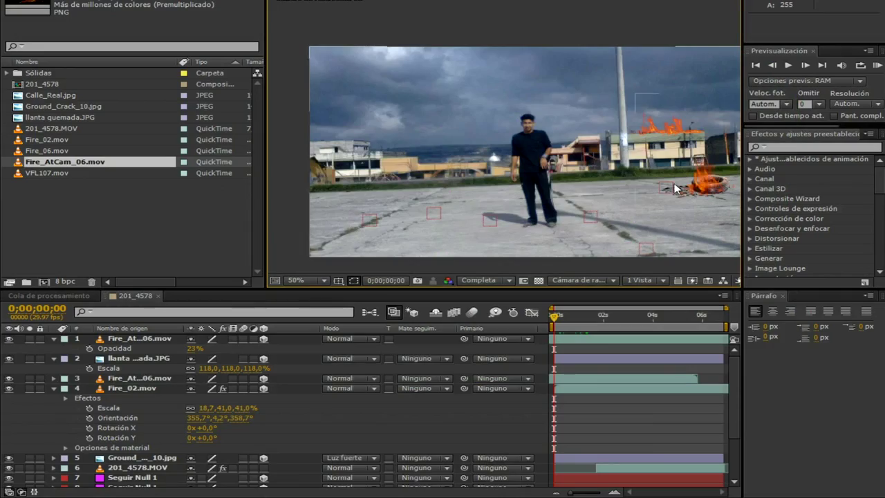
- Examine the burning building and tyre up close at several points along the shot
key(period)
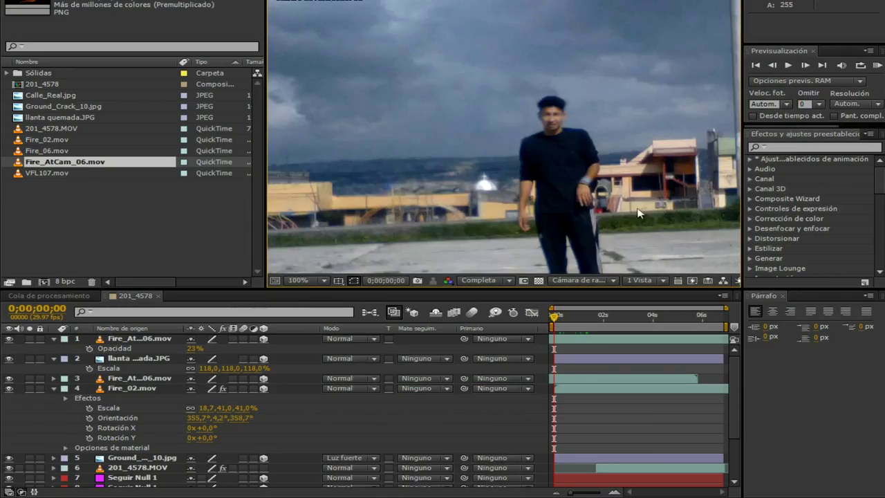
drag(560, 319, 599, 320)
drag(587, 248, 492, 185)
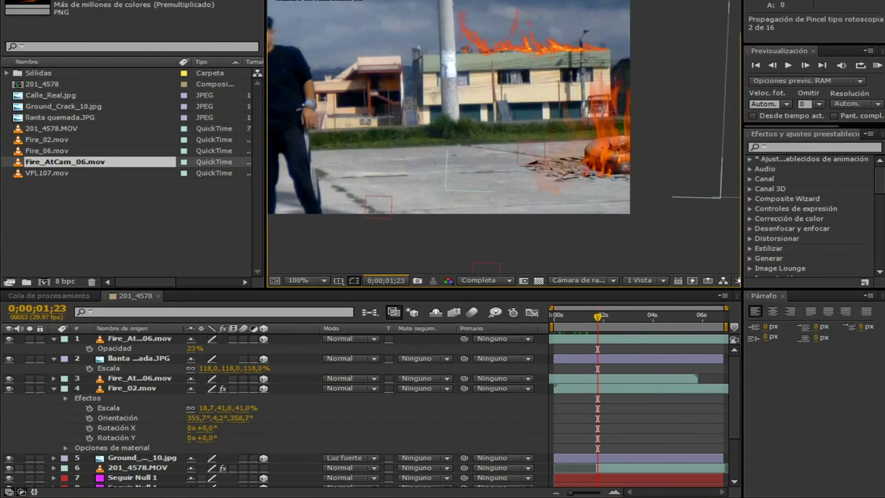
drag(619, 325, 641, 200)
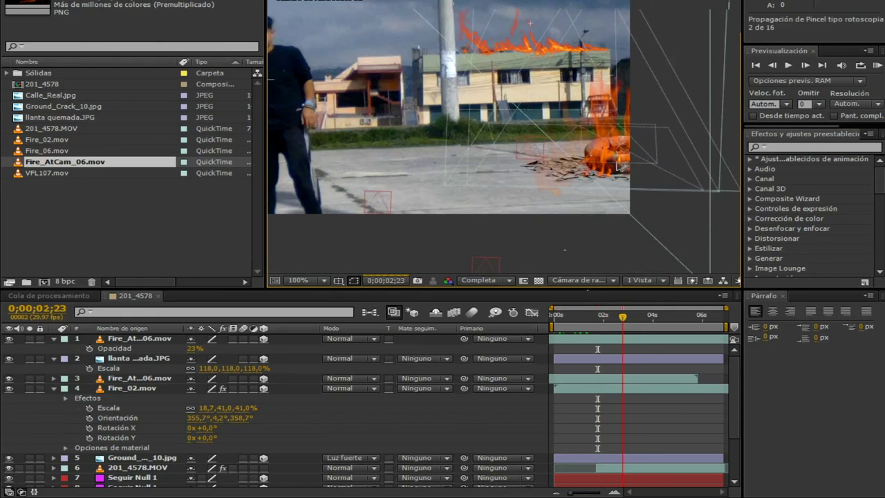
mouse_move(570, 318)
mouse_down()
mouse_move(587, 318)
mouse_move(566, 319)
mouse_up()
drag(439, 219, 537, 183)
scroll(514, 198, down, 3)
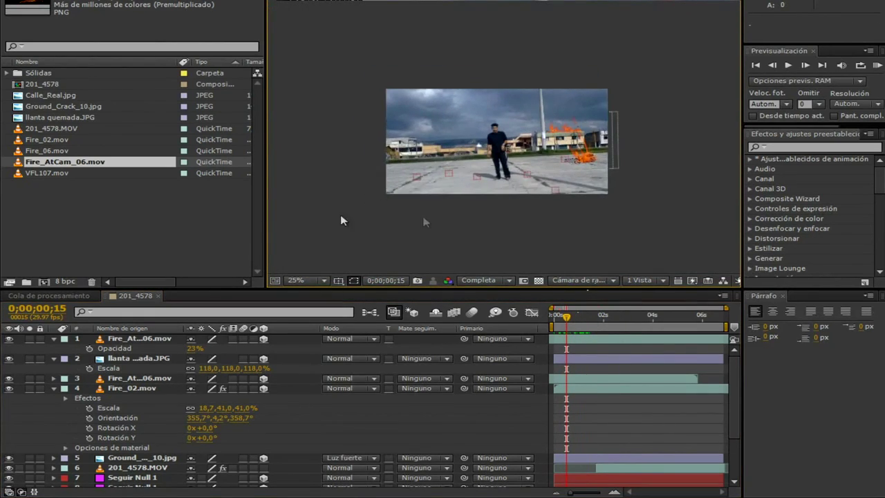
scroll(352, 154, up, 2)
drag(378, 175, 498, 158)
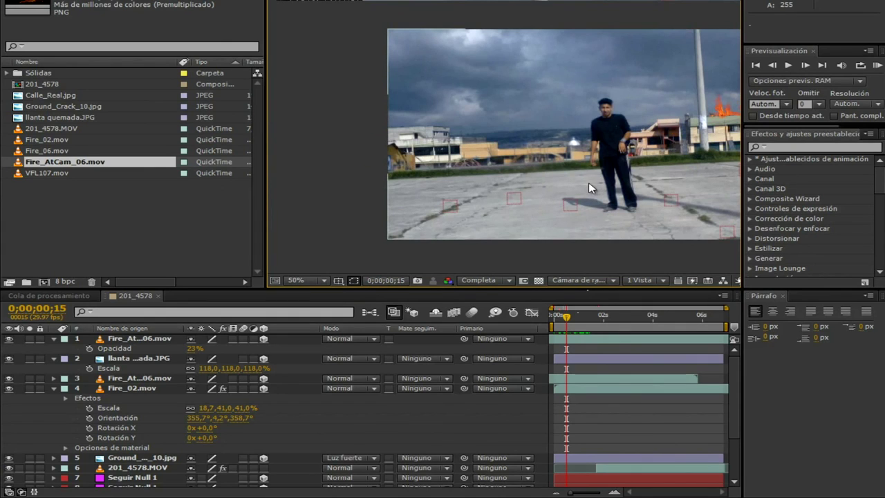
- Add VFL107.mov to the composition, mirror it horizontally and enlarge it over the left part of the frame
drag(45, 173, 550, 167)
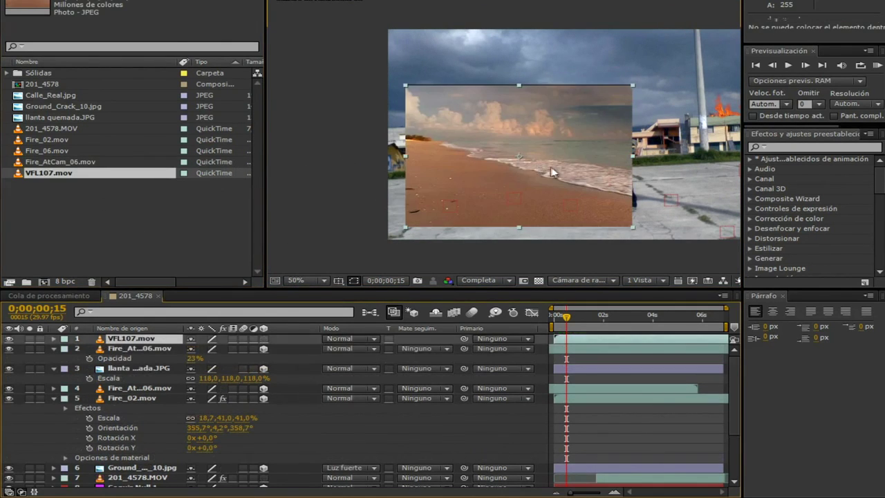
drag(632, 158, 385, 155)
drag(510, 86, 509, 68)
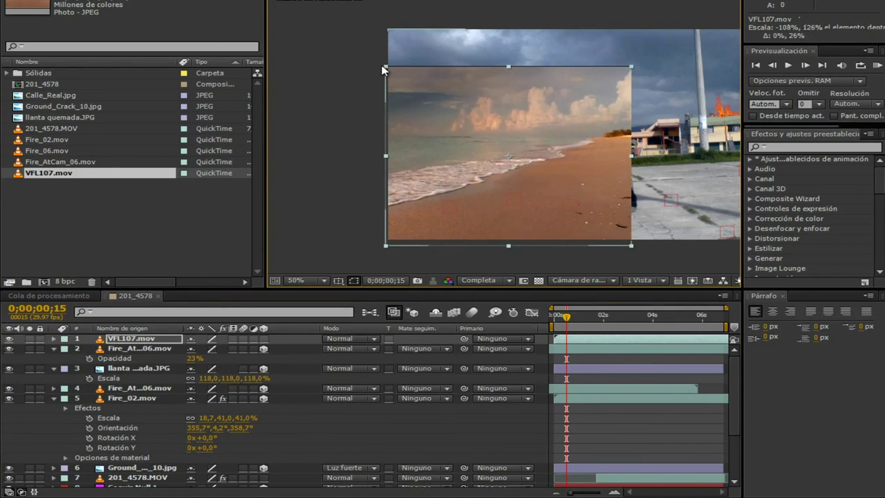
drag(383, 71, 339, 43)
mouse_move(502, 107)
mouse_down()
mouse_move(342, 68)
mouse_move(326, 156)
mouse_move(434, 155)
mouse_move(496, 107)
mouse_up()
drag(502, 156, 477, 152)
- Make VFL107.mov a 3D layer, check it along the shot and set the viewer resolution to Cuarto
click(263, 338)
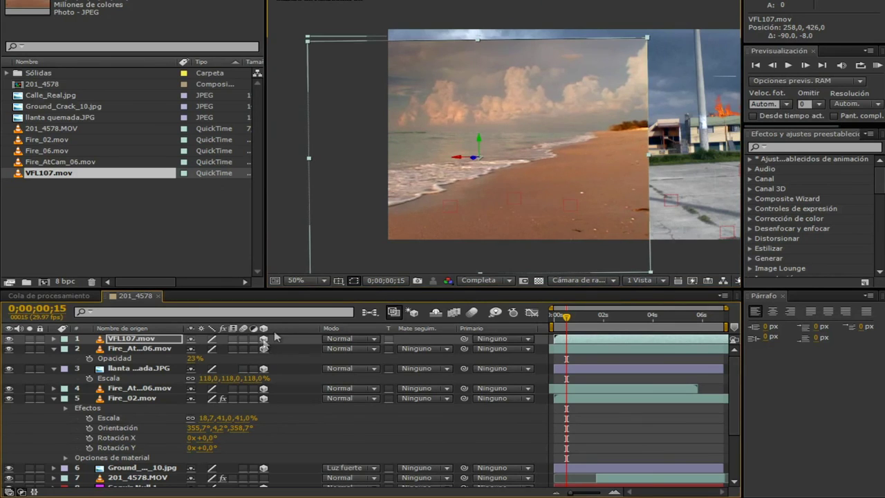
drag(566, 315, 653, 316)
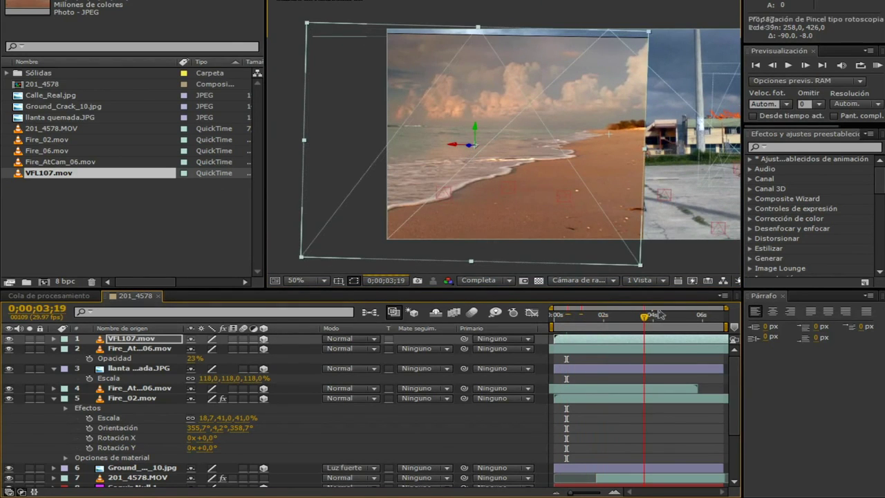
key(Home)
click(487, 280)
click(503, 350)
drag(565, 320, 518, 315)
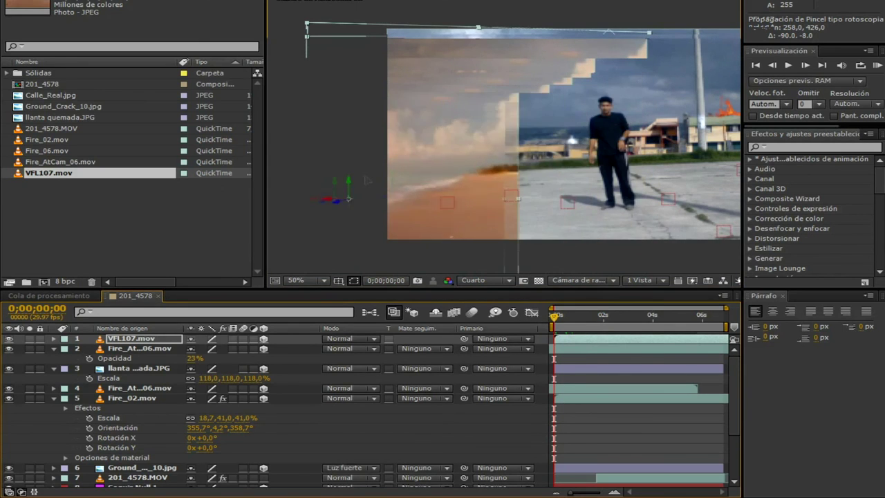
- Reposition and enlarge the beach clip so that its shoreline covers the left half of the frame
drag(423, 181, 384, 180)
key(comma)
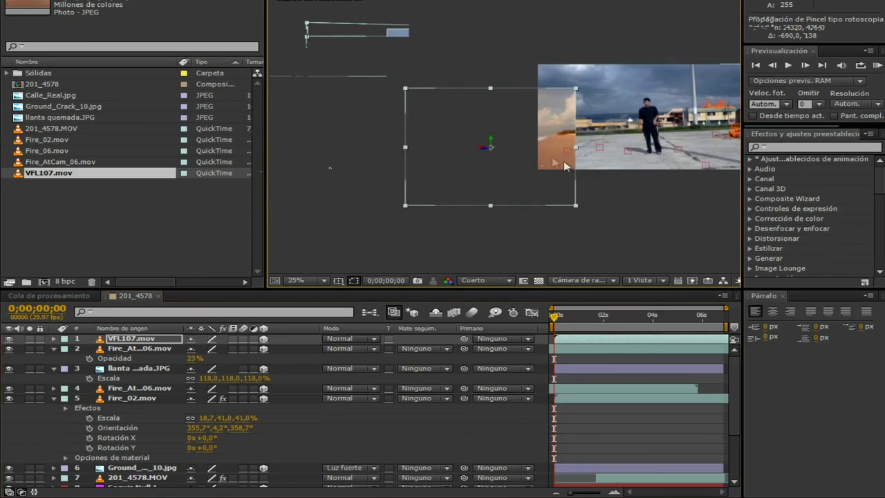
drag(580, 160, 624, 157)
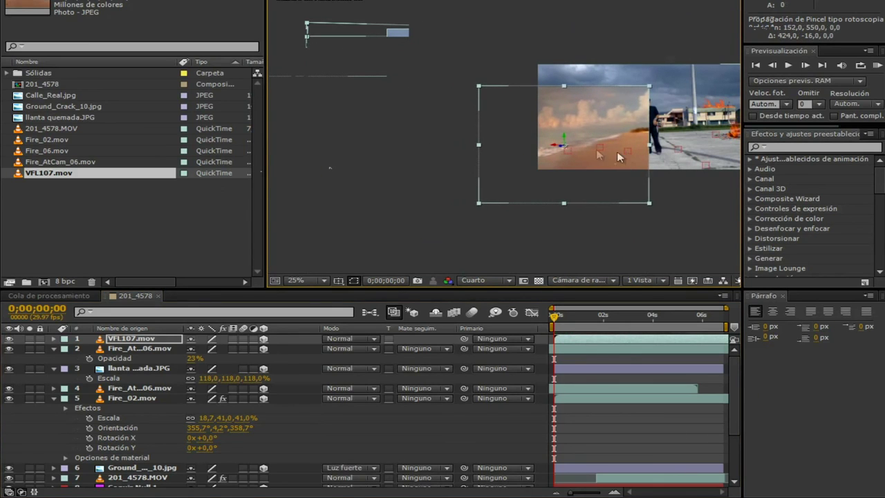
drag(478, 89, 222, 90)
key(period)
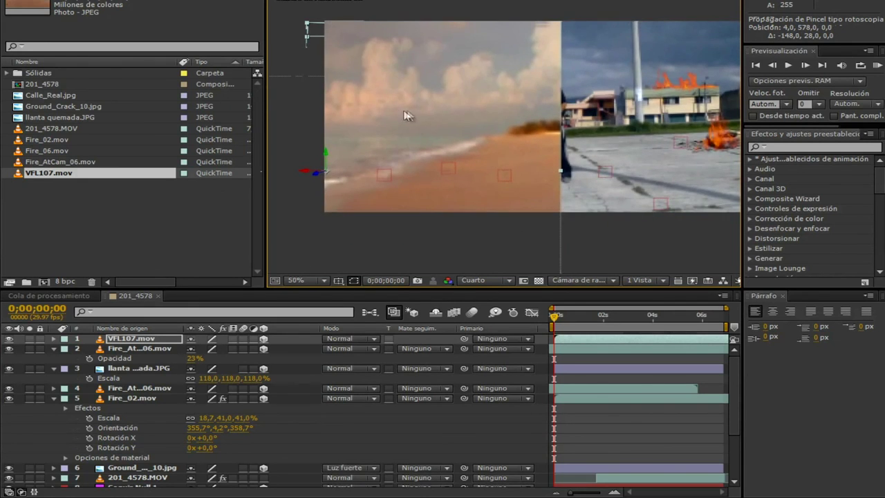
- Draw a closed seven-point mask on VFL107.mov around the water and sand below the horizon
key(comma)
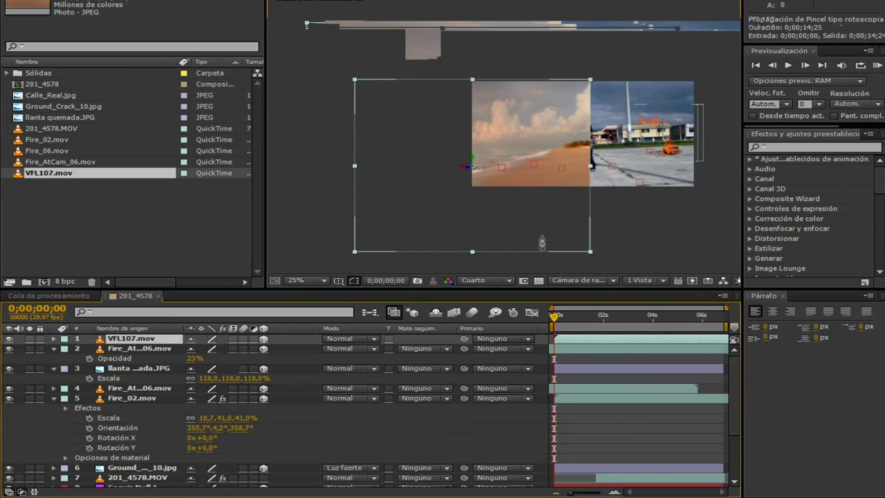
click(560, 68)
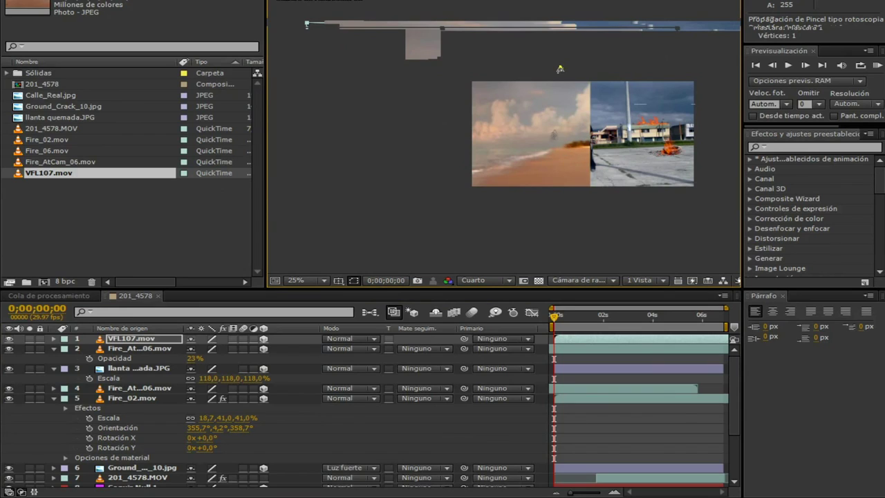
key(ctrl+z)
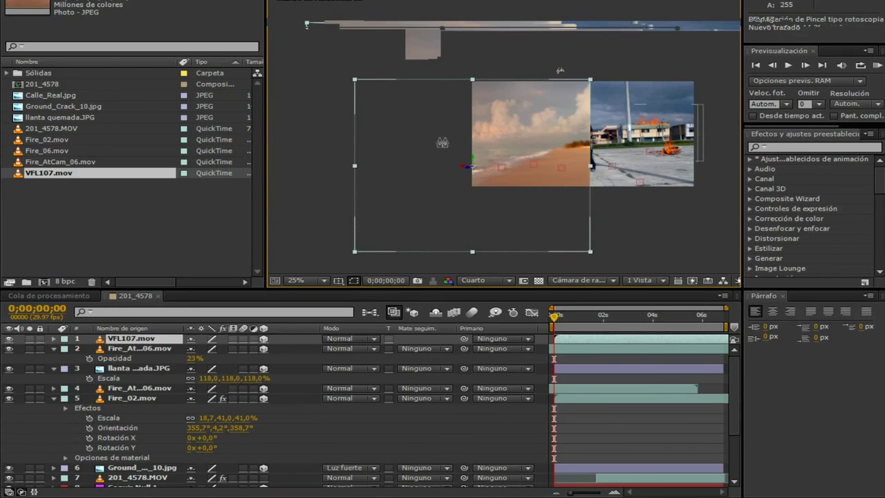
drag(335, 148, 350, 148)
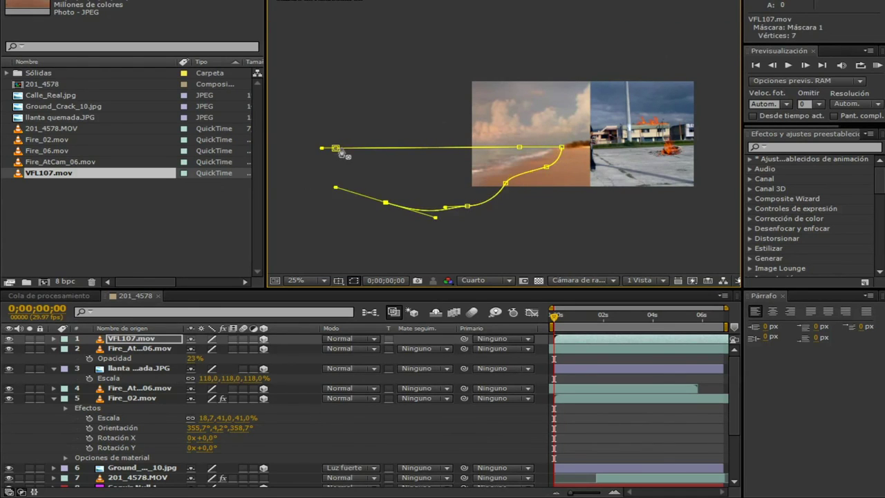
scroll(423, 110, up, 1)
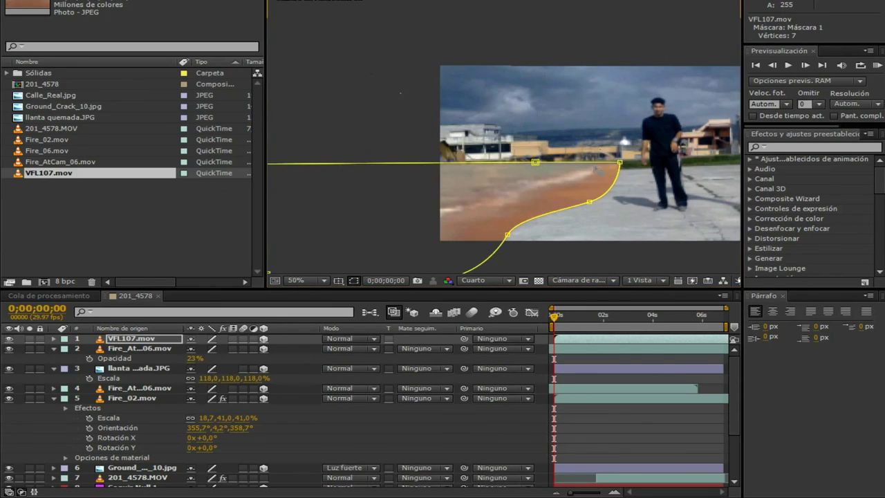
- Move the masked beach clip down and left and tilt it to line up with the grass line
click(518, 188)
drag(518, 188, 507, 197)
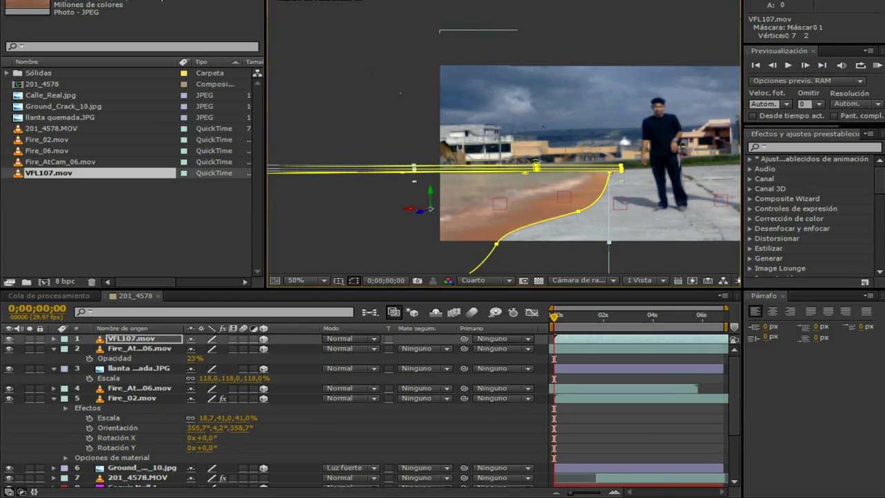
drag(423, 211, 422, 211)
drag(423, 212, 421, 211)
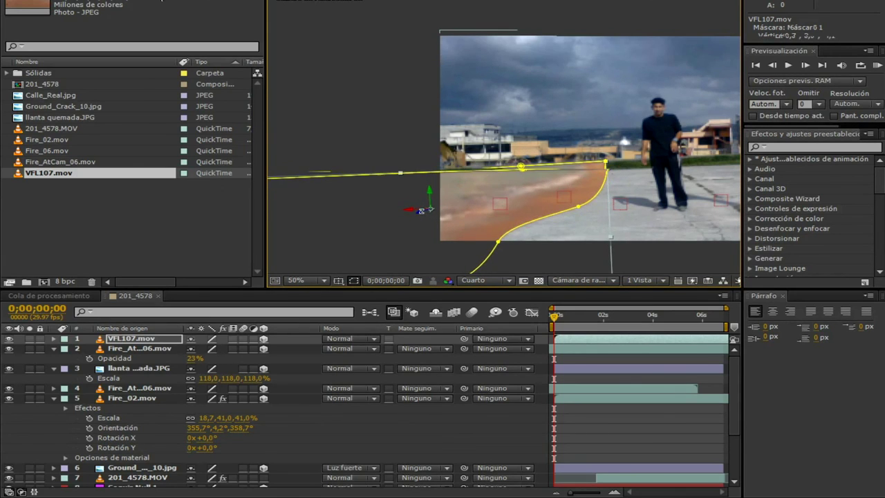
drag(505, 217, 484, 224)
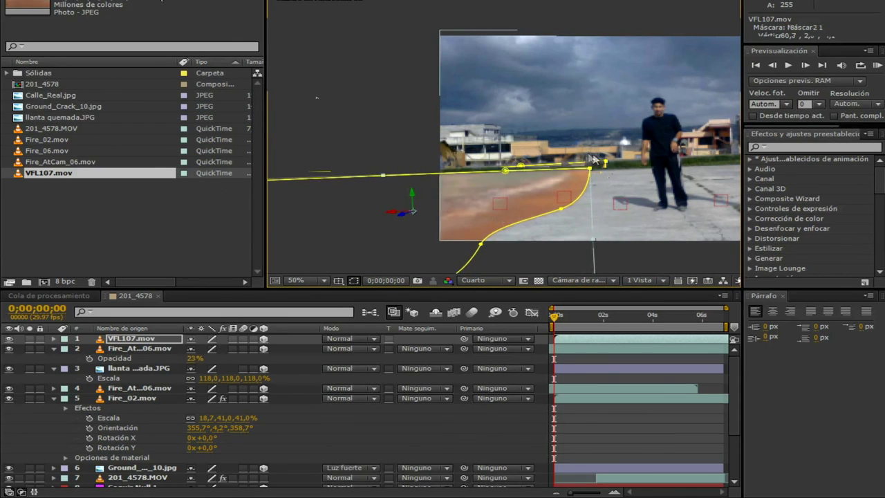
click(560, 188)
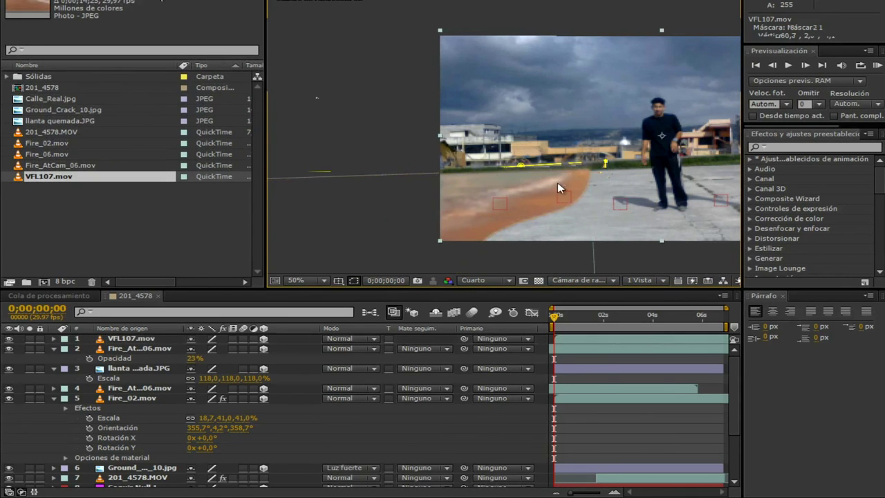
- Reshape the beach mask's right tip and lower edge into a narrow wedge along the pavement
click(115, 342)
drag(585, 170, 568, 173)
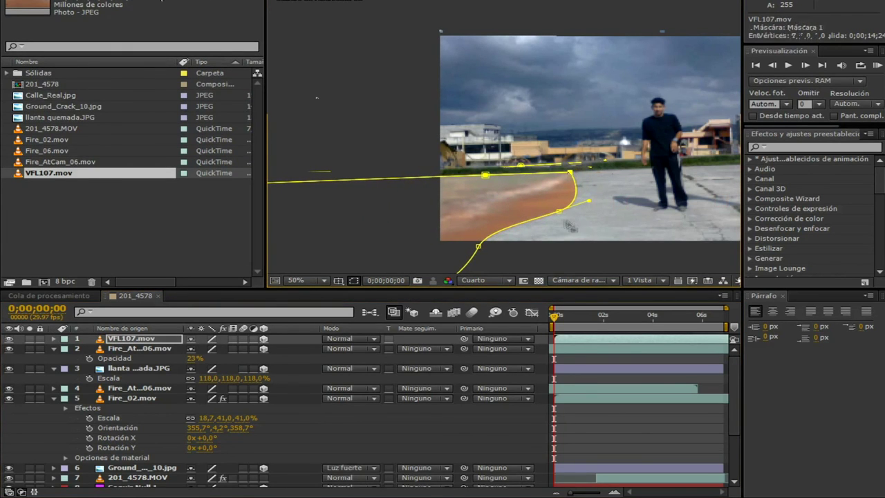
drag(560, 212, 581, 181)
drag(478, 246, 458, 246)
drag(461, 242, 499, 225)
scroll(500, 218, down, 2)
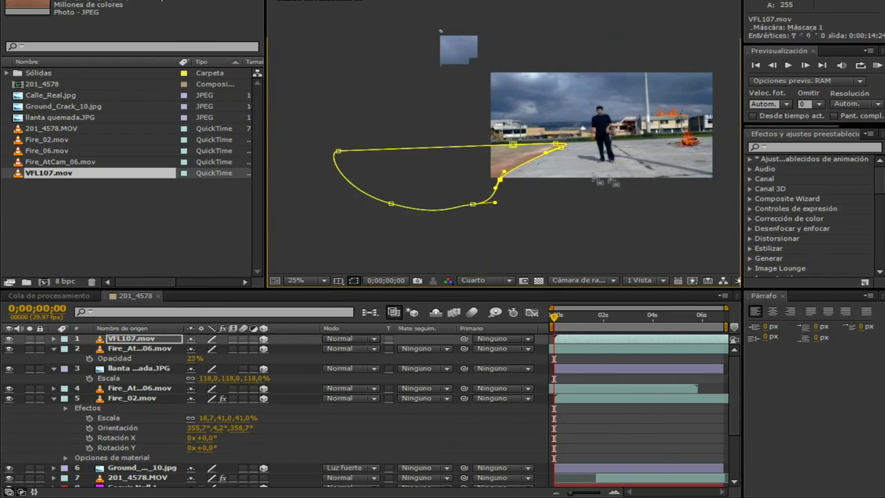
scroll(512, 166, up, 2)
click(493, 184)
drag(493, 184, 523, 183)
- Add mask feather points along the lower edge and right tip of the beach mask
click(648, 260)
scroll(607, 229, down, 2)
click(640, 191)
scroll(526, 149, up, 1)
click(525, 150)
scroll(526, 150, up, 2)
click(161, 0)
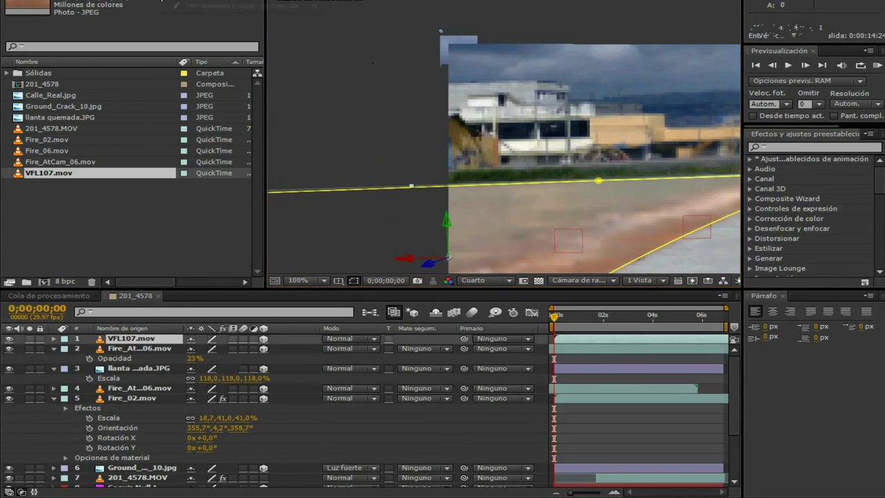
click(187, 6)
drag(619, 216, 464, 116)
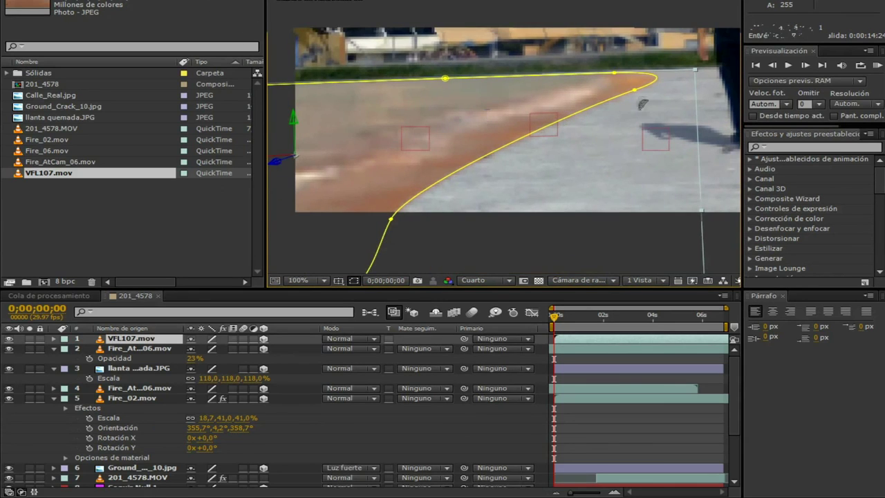
click(659, 81)
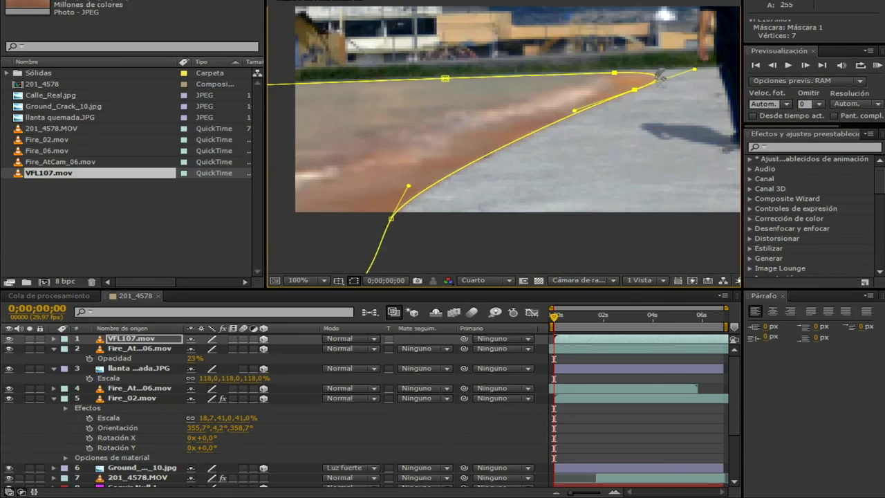
click(656, 80)
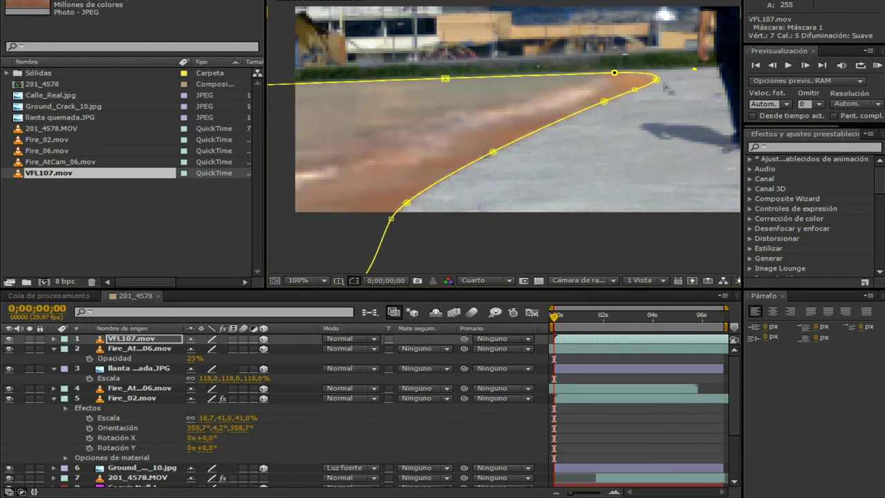
- Pull the feather points outward from the tip and lower edge to blend the sand into the pavement
drag(657, 81, 683, 96)
drag(603, 102, 641, 125)
drag(493, 154, 516, 168)
drag(415, 201, 426, 213)
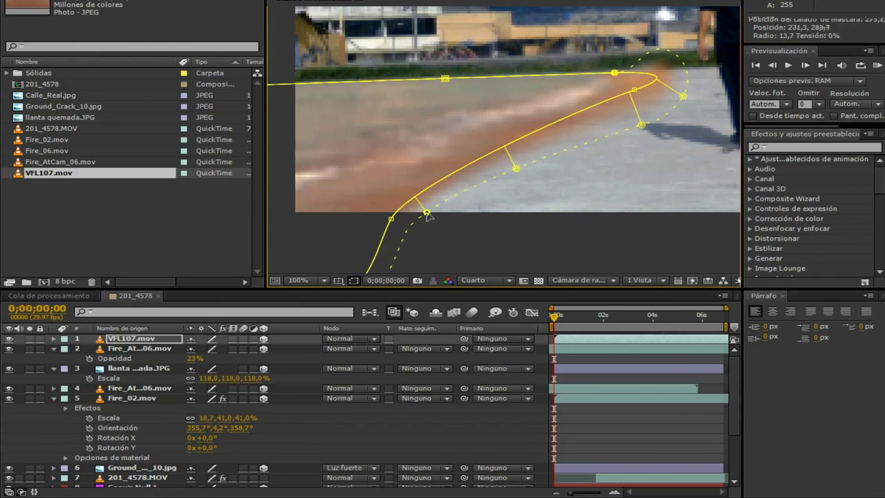
- Tighten the feather near the mask's right tip and add another feather point on its upper edge
drag(642, 124, 608, 114)
drag(682, 96, 660, 86)
click(650, 72)
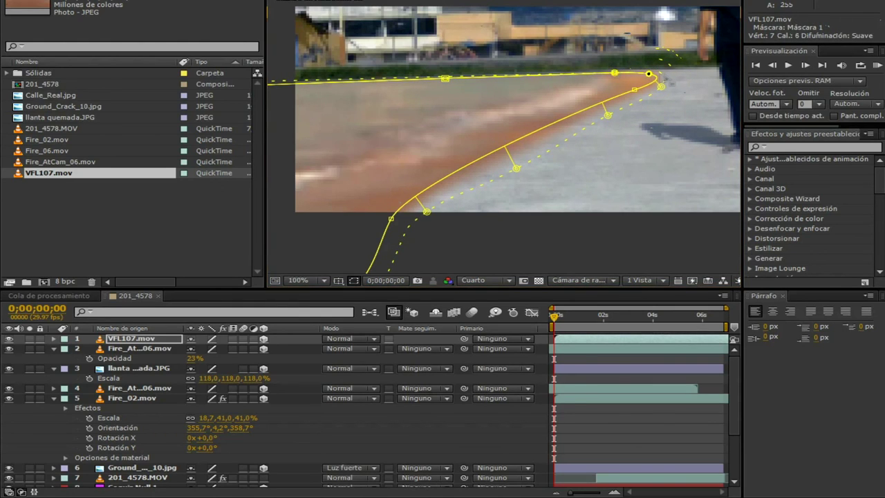
drag(648, 73, 652, 75)
scroll(652, 75, down, 2)
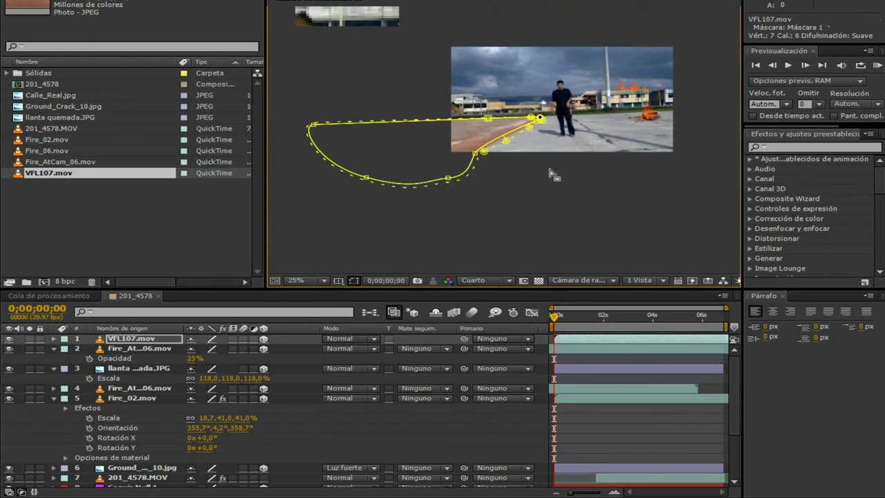
- Pull two feather points on the beach mask's lower edge farther out over the pavement to widen the blend
key(v)
scroll(500, 139, up, 4)
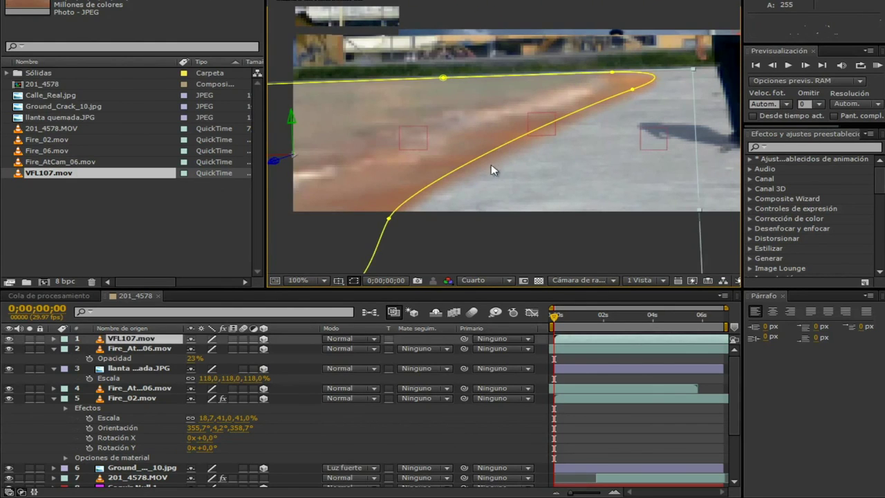
click(389, 219)
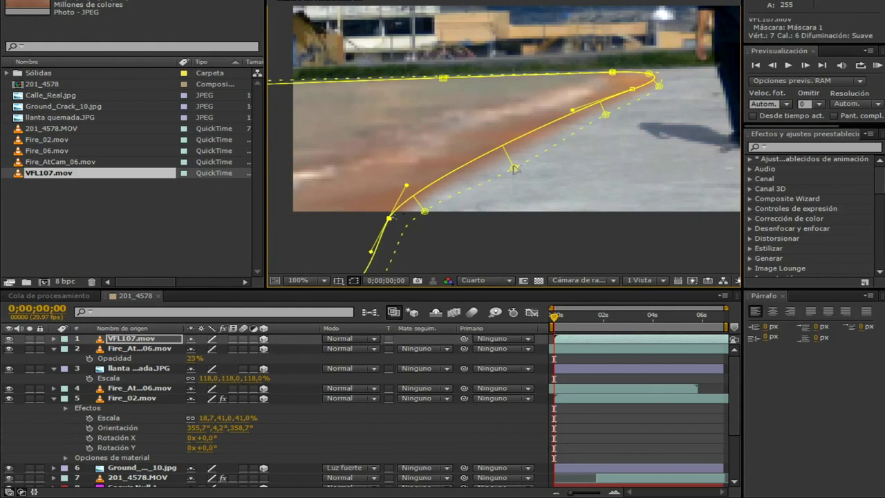
drag(514, 169, 557, 162)
drag(424, 210, 461, 208)
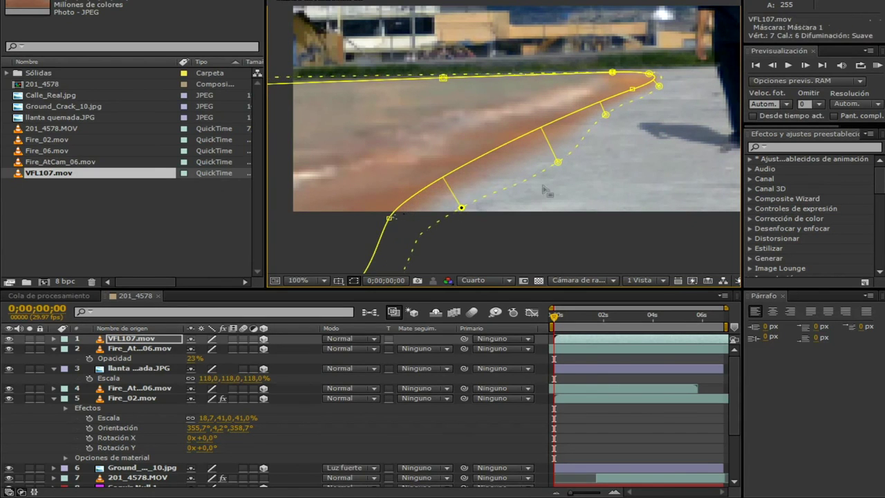
scroll(501, 131, down, 4)
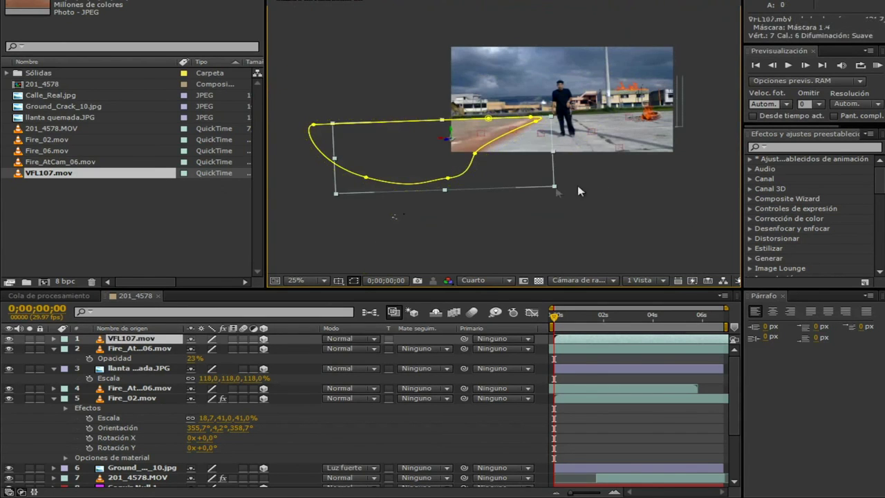
scroll(562, 194, up, 2)
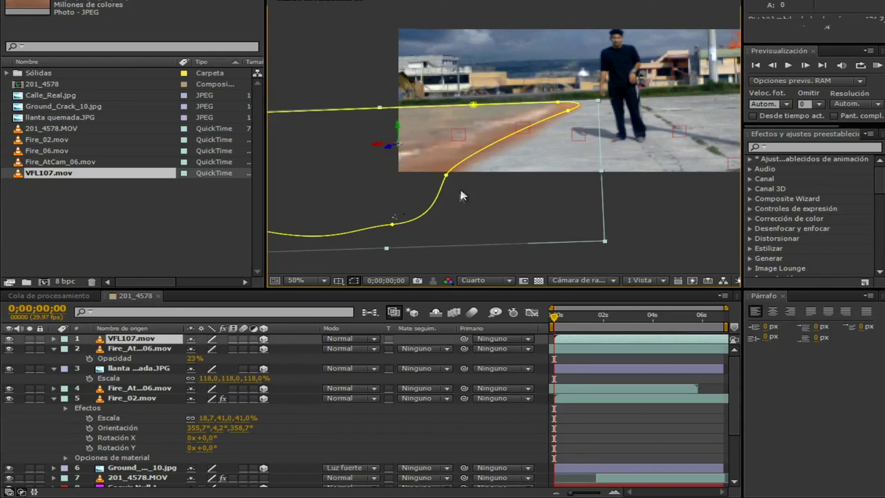
click(417, 220)
drag(483, 168, 441, 173)
double_click(447, 175)
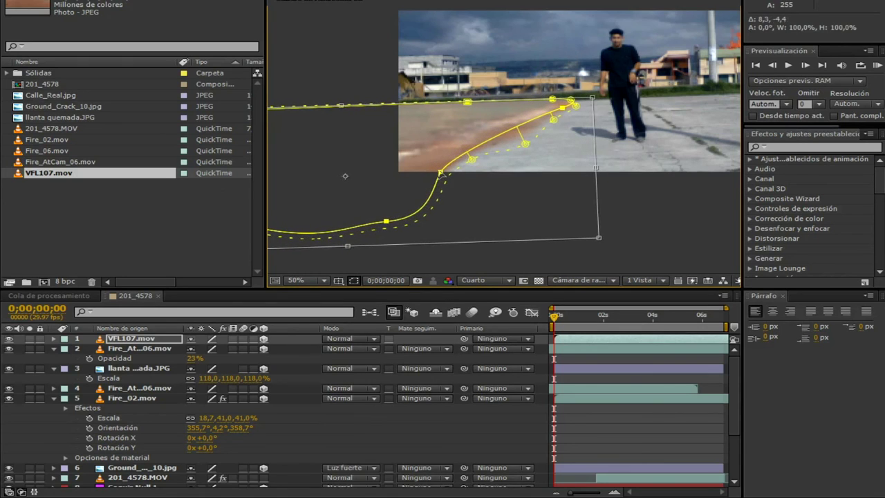
key(ctrl+z)
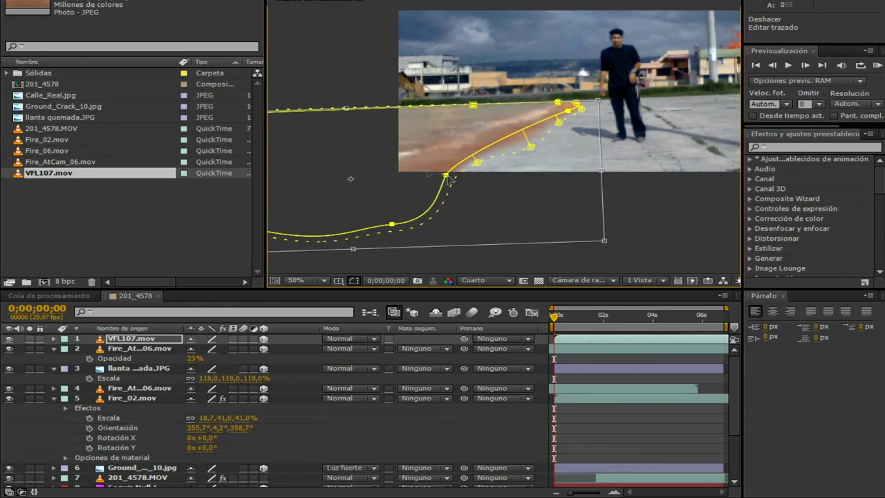
key(Escape)
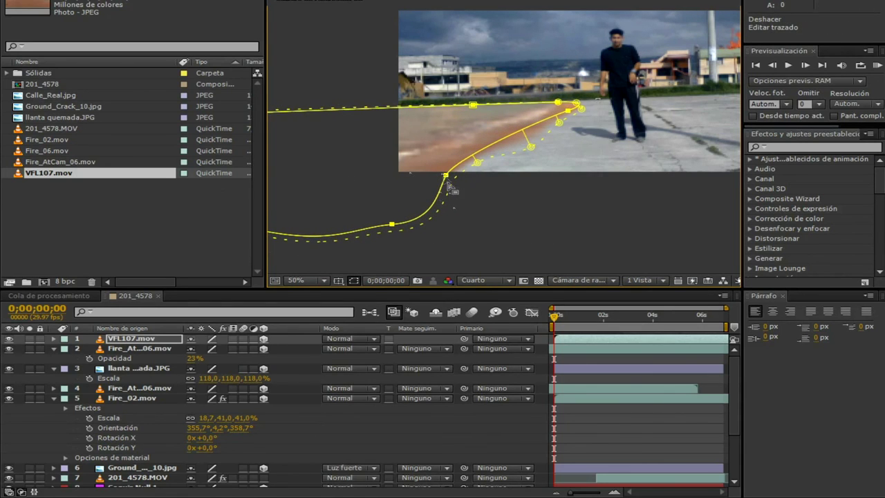
drag(446, 177, 443, 174)
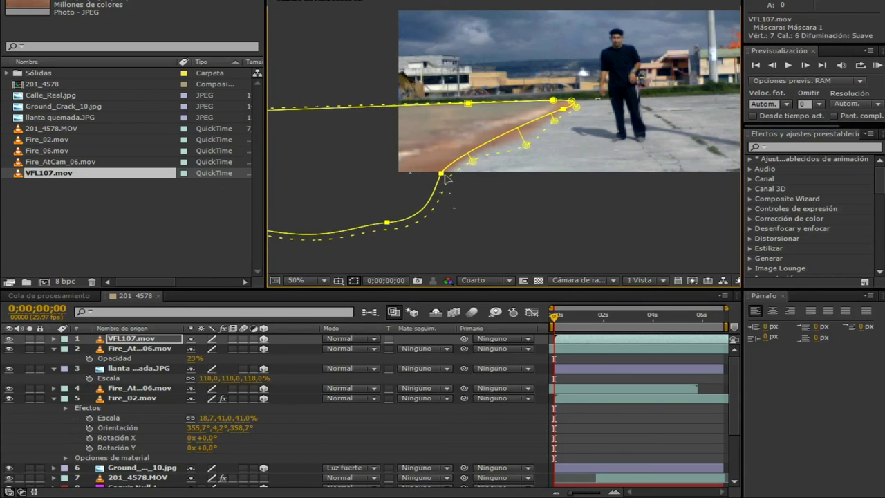
key(ctrl+z)
- Move the mask's lower corner and tip vertices inward, and tighten the feather point between them
click(526, 213)
drag(446, 177, 433, 172)
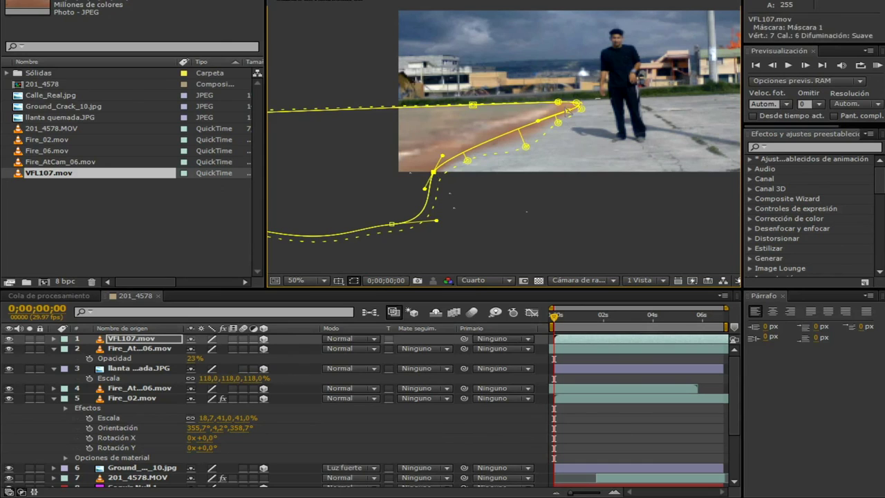
drag(567, 111, 561, 108)
drag(523, 146, 517, 133)
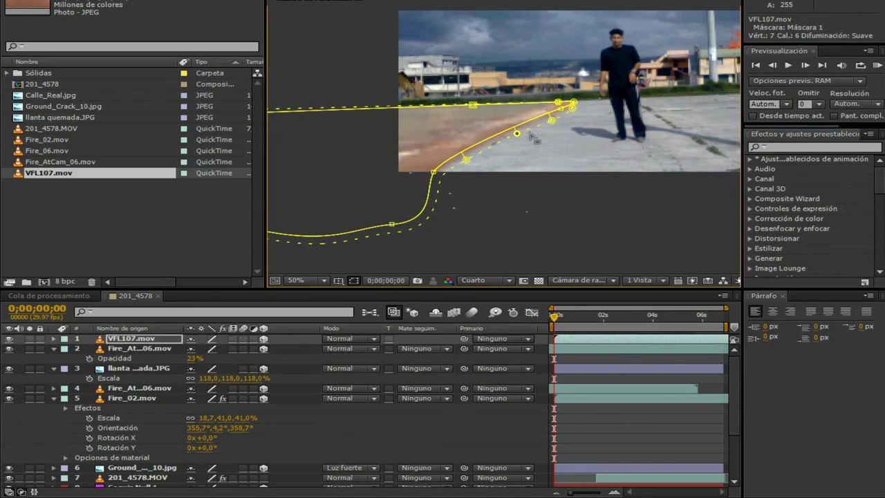
- Deselect the beach layer and run a RAM preview to check how its edge blends with the pavement
click(548, 211)
scroll(624, 208, down, 2)
click(641, 216)
scroll(571, 197, up, 2)
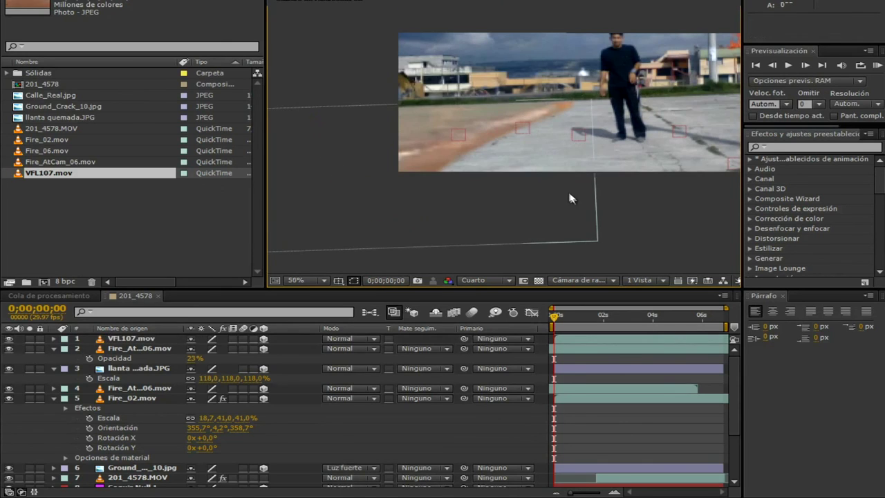
key(KP_0)
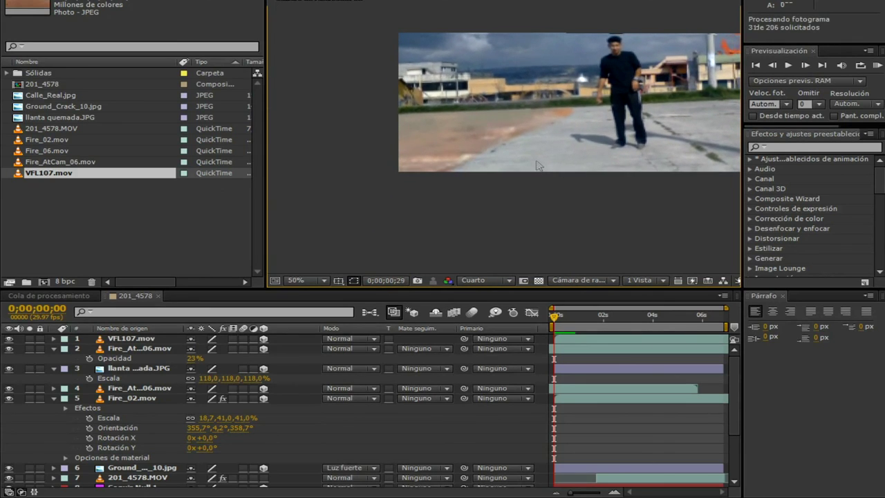
key(space)
- Widen the VFL107.mov mask's feather by pulling two lower-edge feather points outward over the pavement
click(507, 150)
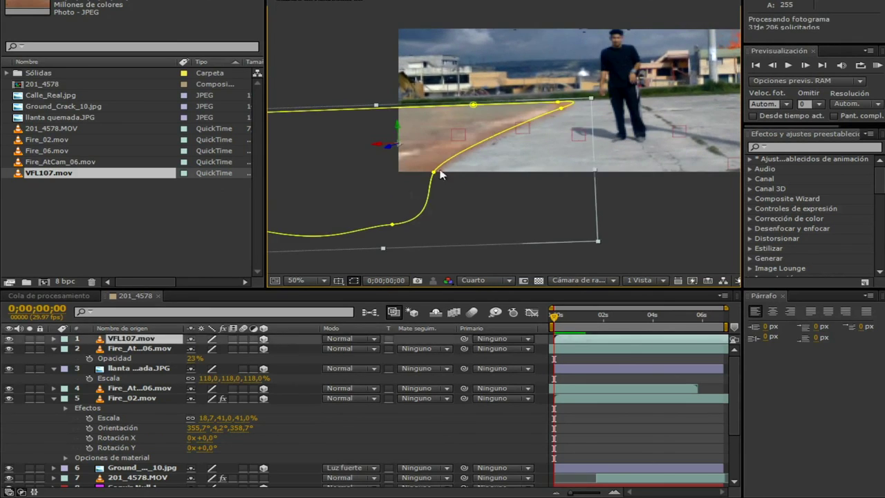
key(g)
drag(467, 163, 538, 133)
- Set the viewer resolution to Completa and inspect the feathered beach edge without a layer selected
click(488, 280)
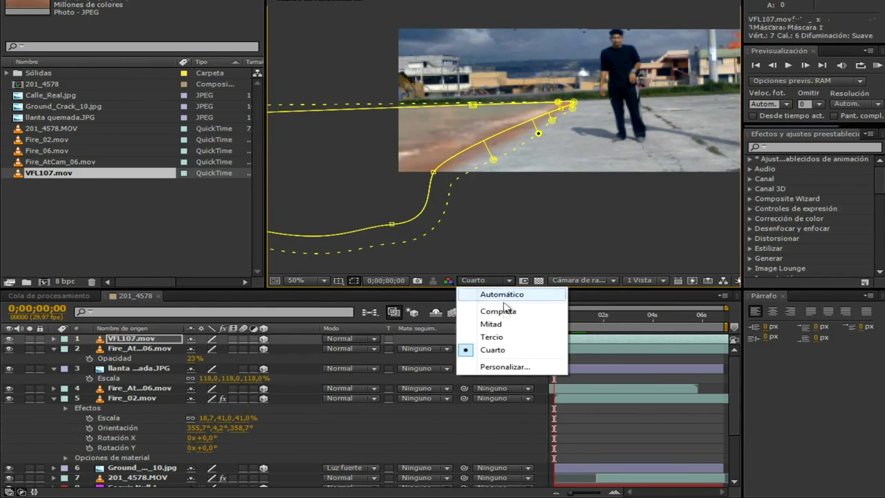
click(503, 311)
key(comma)
key(comma)
click(555, 182)
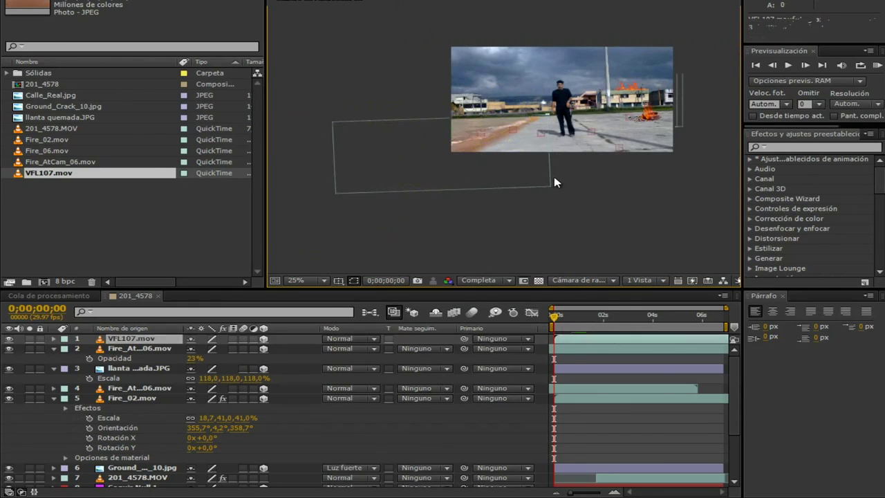
key(period)
key(period)
key(period)
key(period)
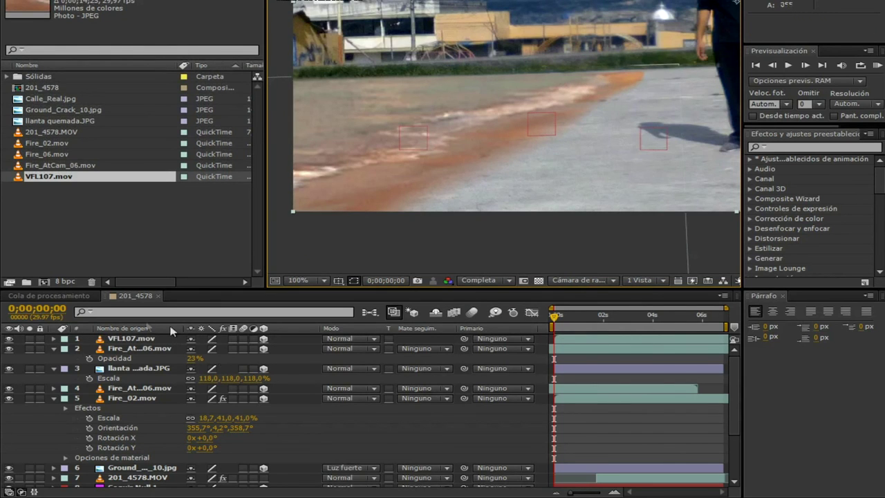
- Slide the VFL107.mov mask's tip feather point back along the upper edge and add a vertex at the tip
click(138, 338)
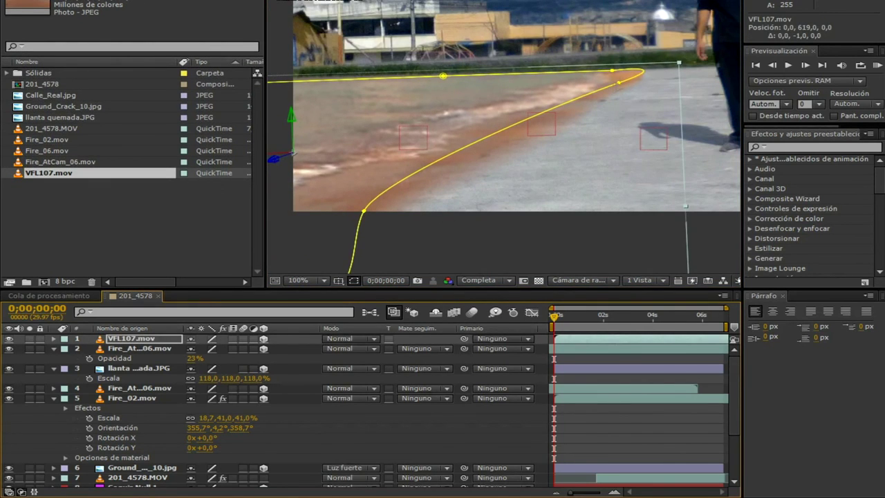
key(g)
drag(679, 60, 620, 70)
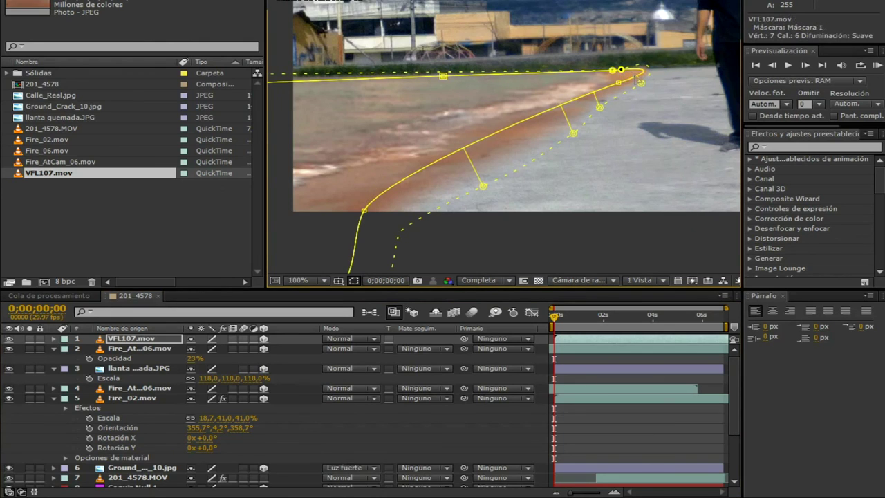
key(v)
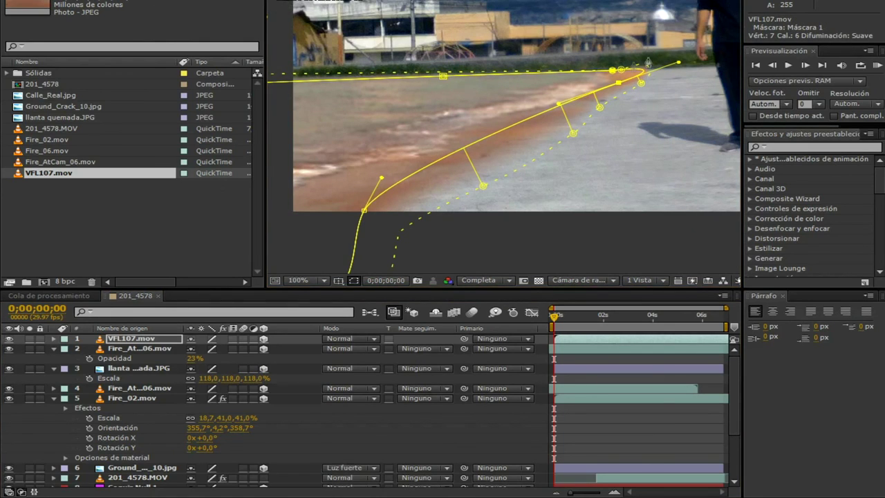
click(642, 72)
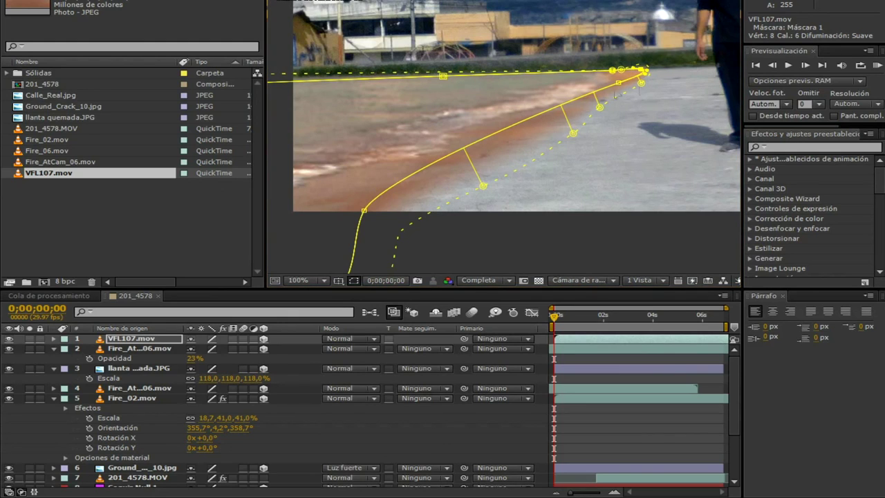
drag(642, 72, 622, 72)
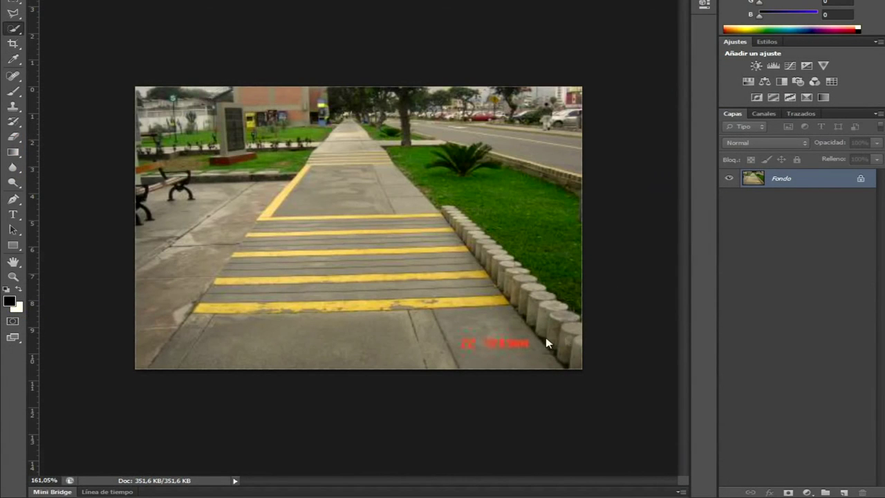
- In the Photoshop sidewalk photo, select the whole row of concrete posts beside the grass with Quick Selection
mouse_move(546, 342)
mouse_down()
mouse_move(553, 328)
mouse_move(512, 277)
mouse_move(538, 262)
mouse_move(463, 231)
mouse_move(457, 215)
mouse_up()
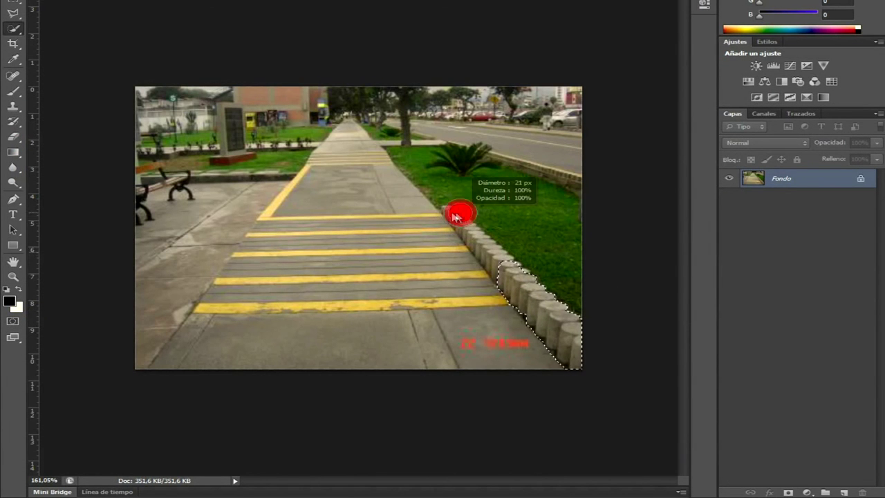
scroll(490, 261, up, 6)
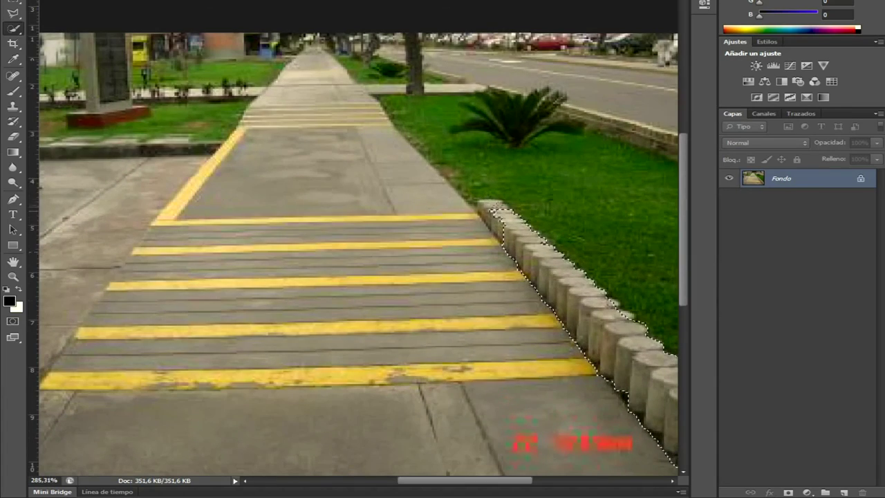
scroll(508, 238, down, 1)
scroll(536, 273, down, 4)
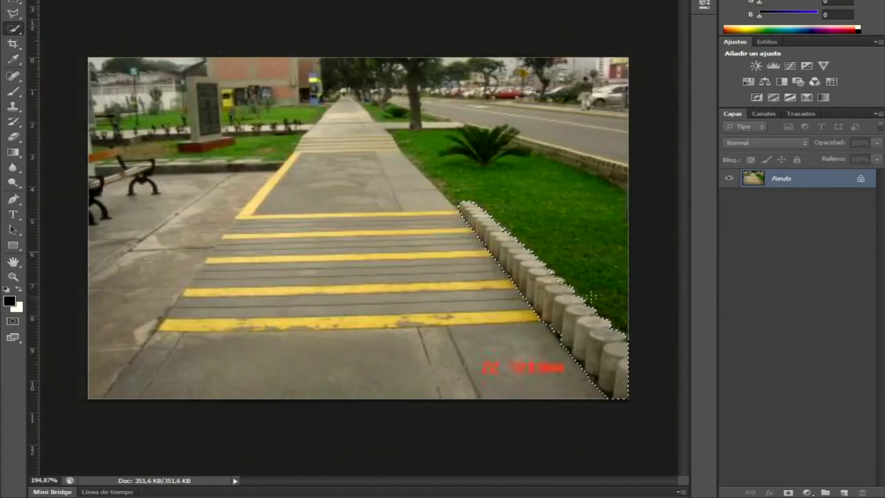
scroll(539, 283, up, 4)
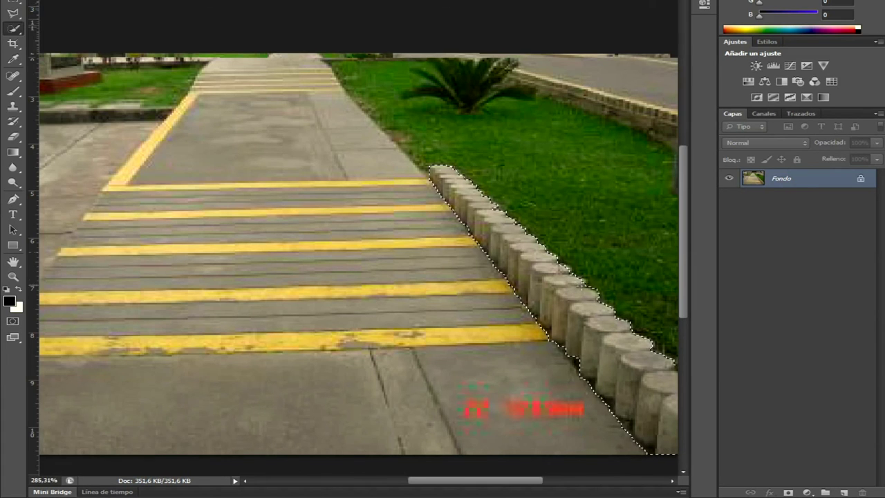
scroll(604, 309, down, 2)
scroll(590, 358, up, 2)
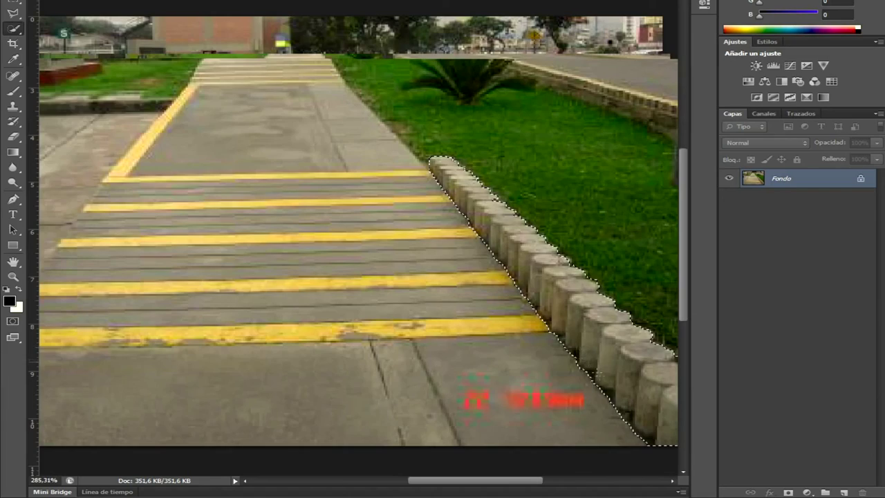
scroll(453, 252, down, 5)
scroll(452, 252, up, 3)
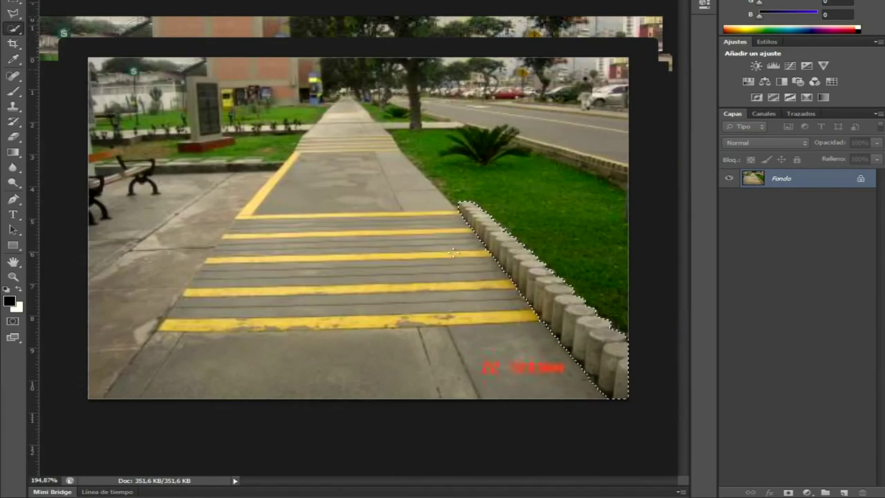
scroll(468, 238, up, 3)
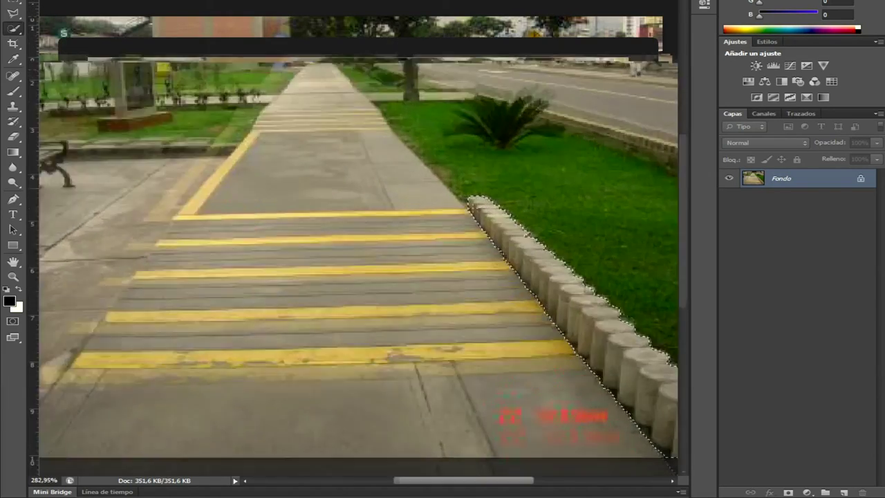
scroll(468, 239, down, 4)
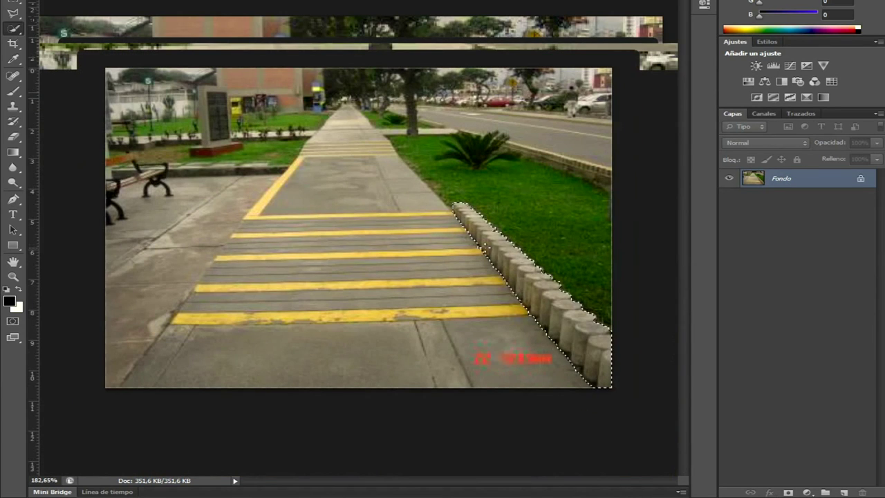
- Copy the selected posts to a new layer, duplicate that layer, and hide the Fondo background
key(ctrl+j)
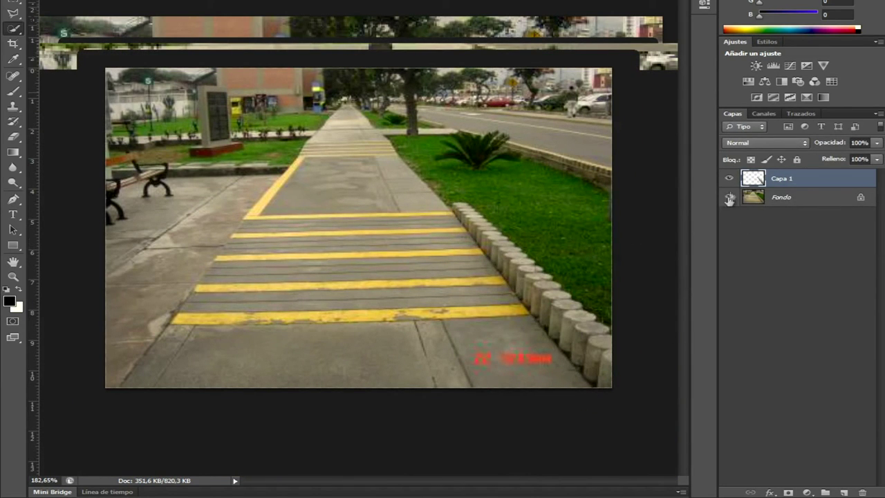
key(ctrl+j)
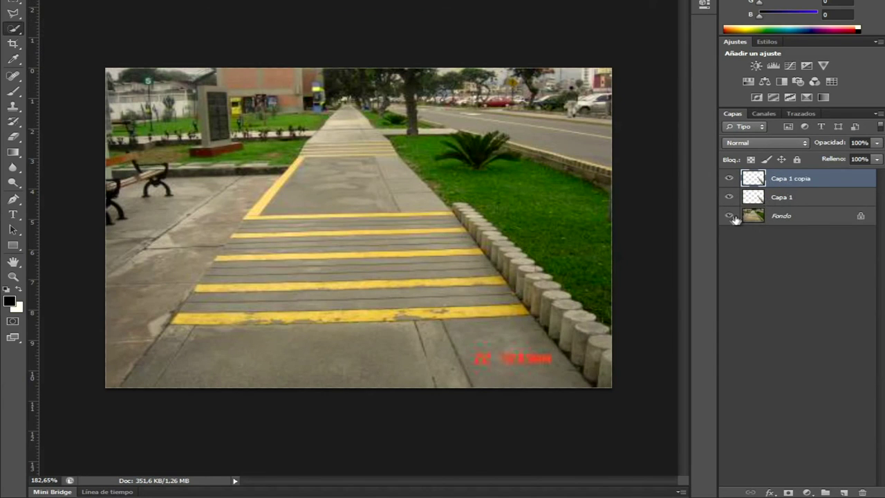
click(729, 216)
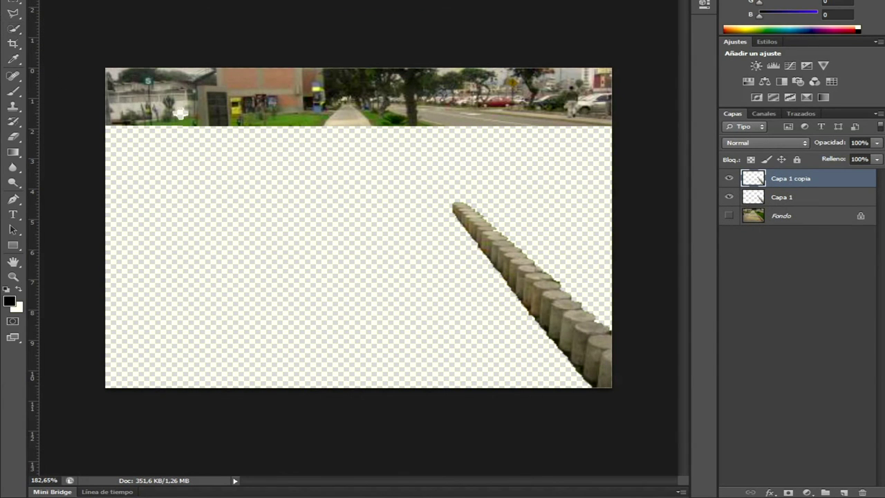
drag(565, 285, 426, 173)
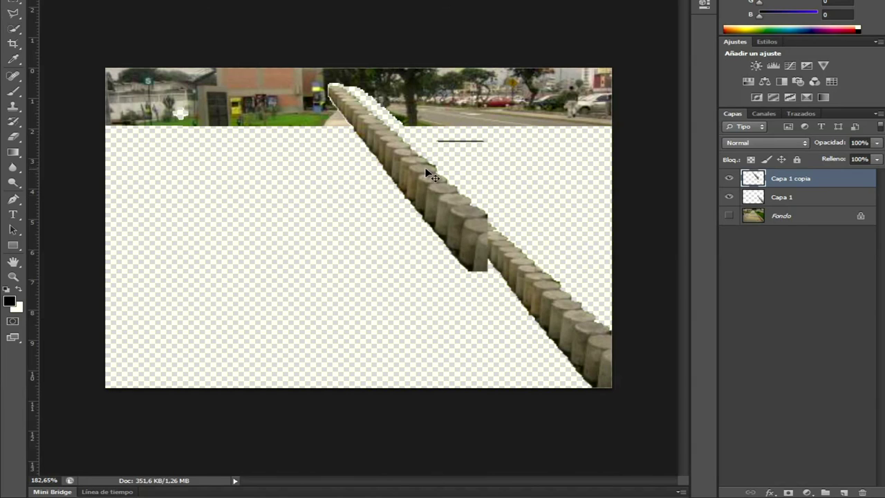
click(748, 208)
key(ctrl+z)
- Scale down the Capa 1 row of posts and align it with the far end of the Capa 1 copia row, extending it into the distance
click(772, 198)
key(ctrl+t)
drag(546, 228, 465, 148)
drag(531, 123, 487, 175)
drag(448, 233, 453, 177)
drag(504, 122, 459, 155)
key(ctrl+z)
drag(439, 189, 466, 174)
drag(477, 143, 468, 185)
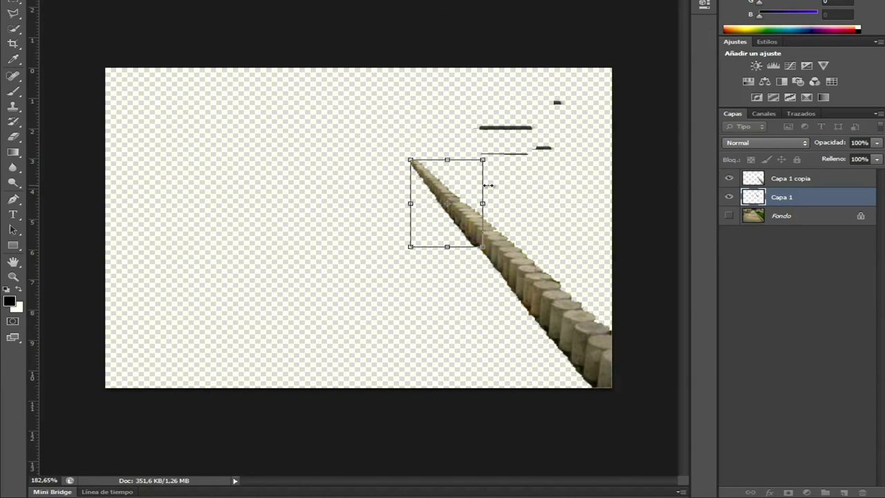
key(Return)
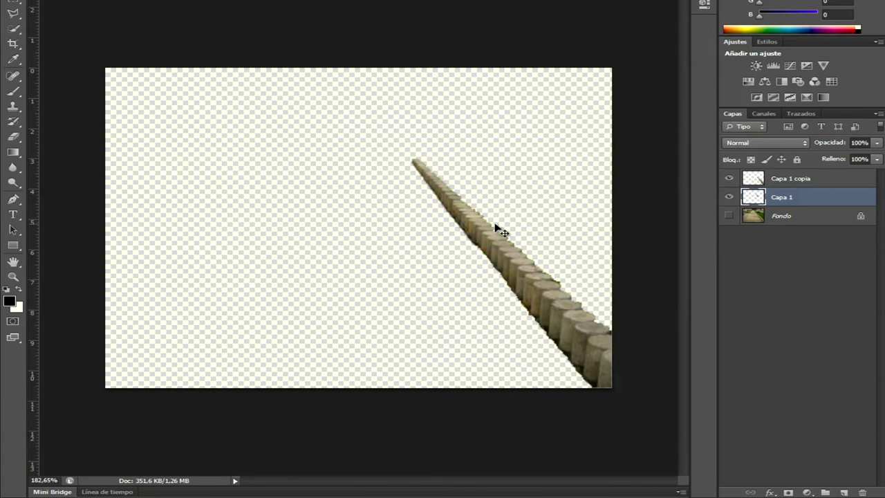
scroll(506, 259, down, 1)
scroll(542, 224, up, 4)
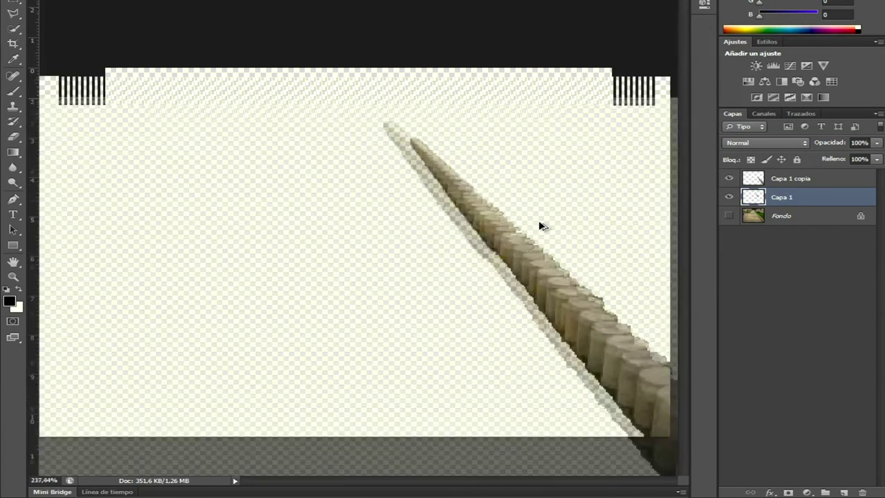
scroll(469, 215, down, 5)
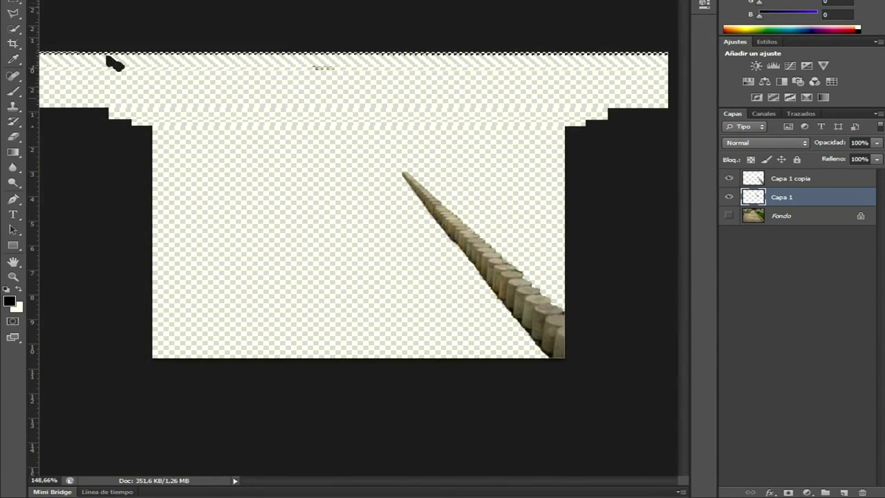
- Save the transparent post row to the Escritorio as a PNG copy named 20100405-Rampas vereda principal.png
key(alt+a)
click(78, 73)
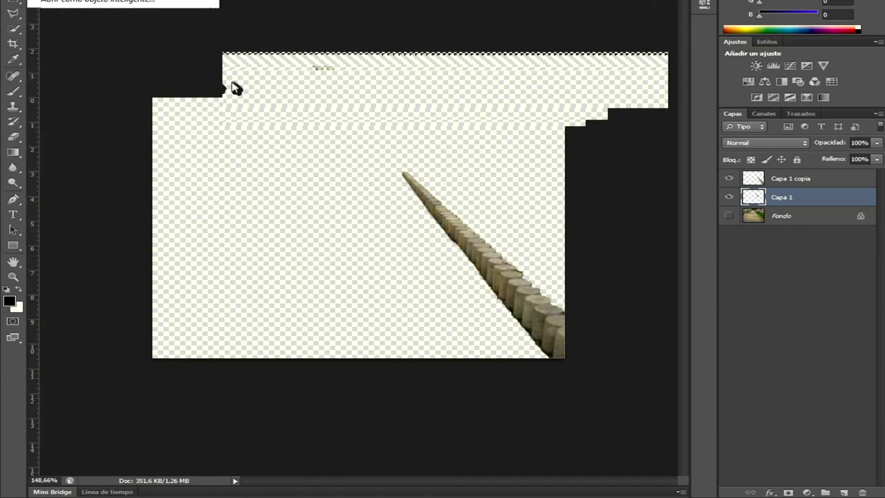
click(488, 220)
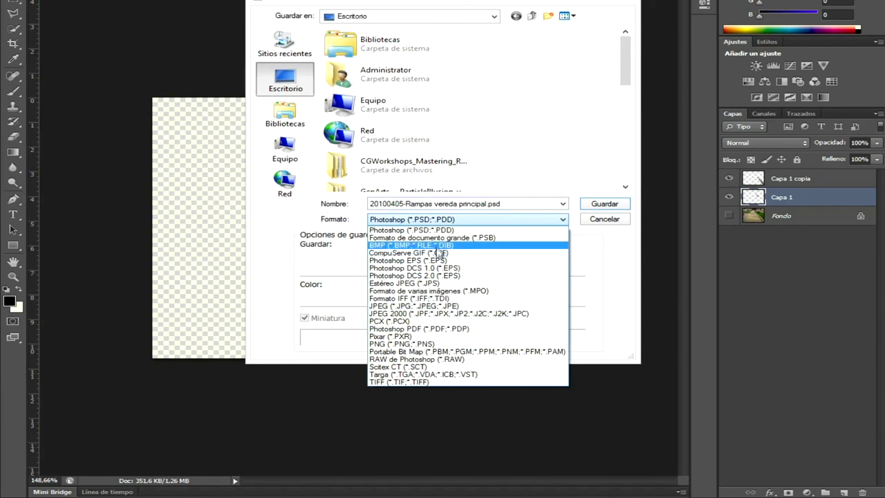
click(434, 345)
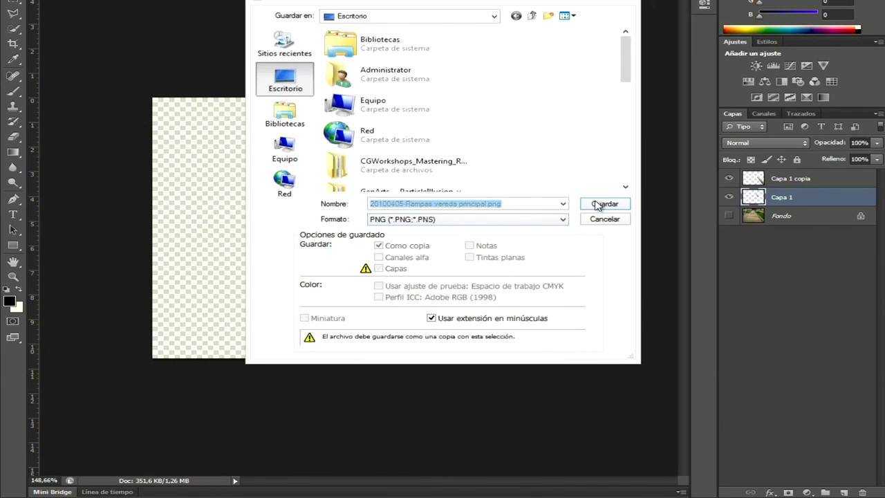
click(596, 204)
click(507, 111)
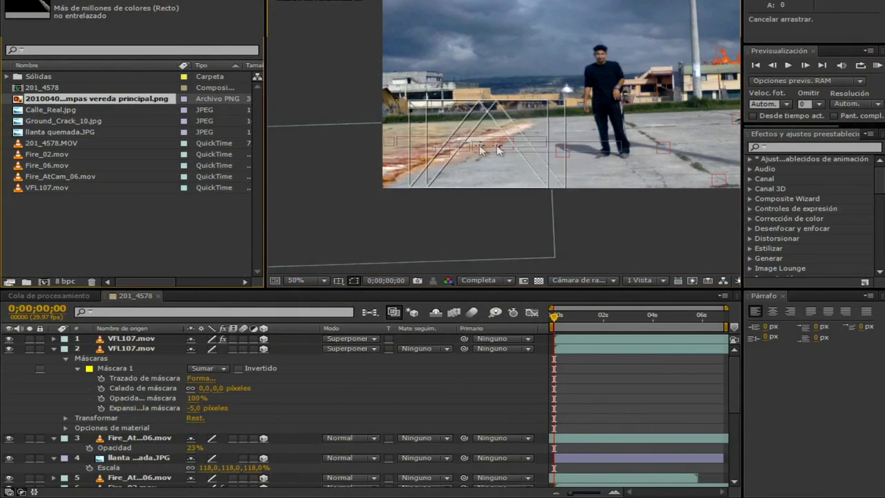
- In After Effects, place the post-row PNG along the beach edge at about 612, 580 and preview the 201_4578 composition
drag(495, 138, 390, 224)
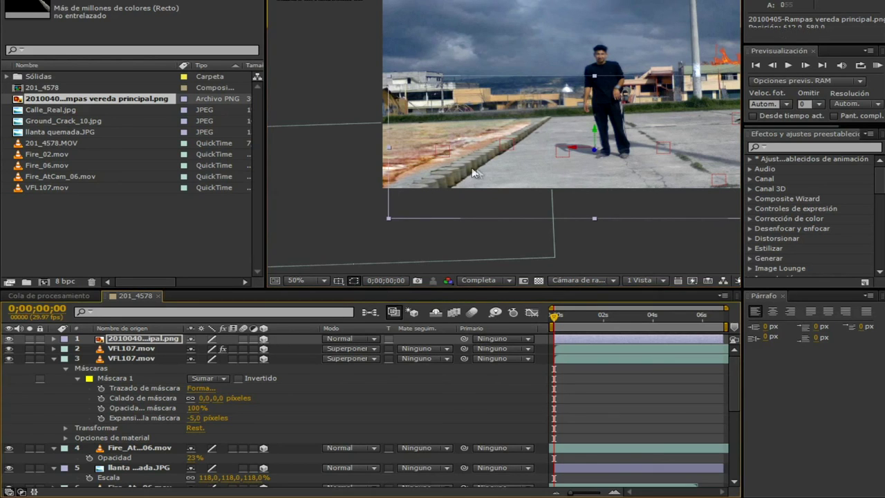
click(616, 224)
scroll(505, 141, up, 2)
scroll(511, 143, down, 2)
key(KP_Decimal)
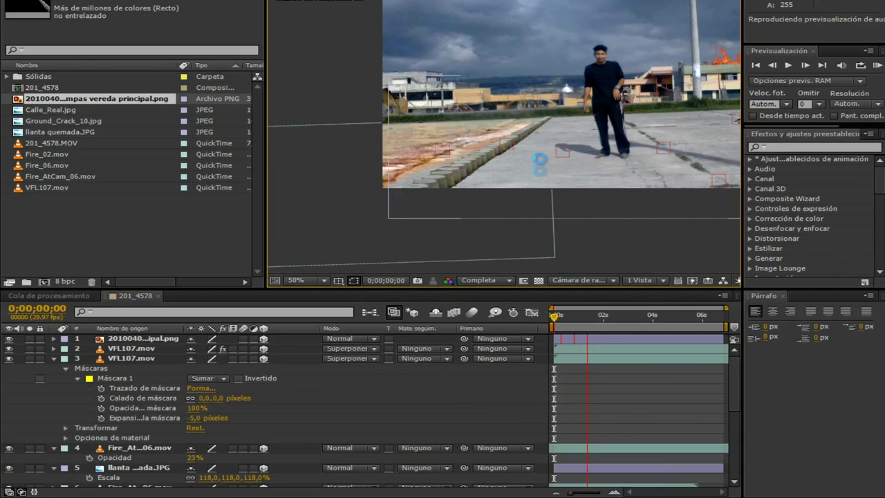
key(KP_0)
scroll(543, 168, down, 1)
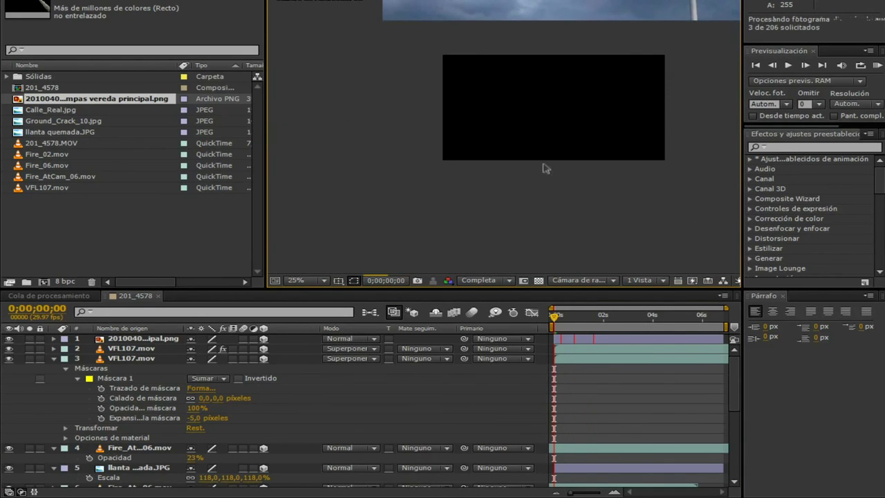
scroll(550, 168, up, 1)
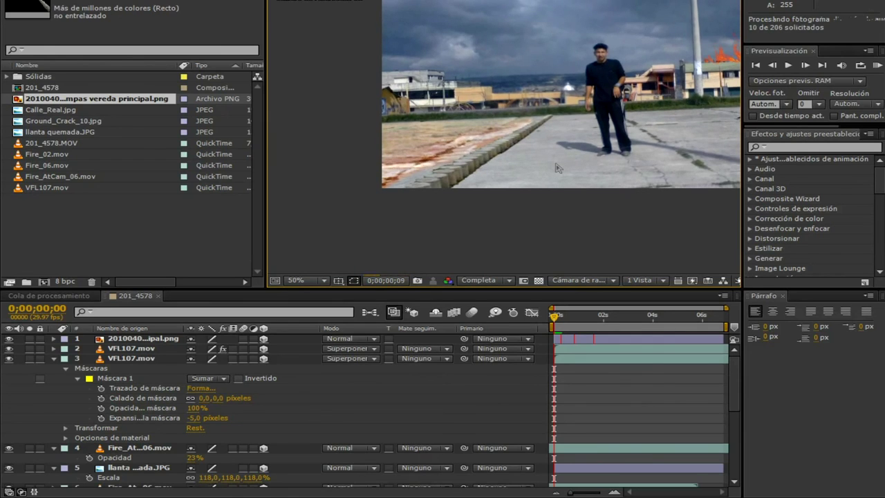
- Shift the post-row layer to about 586, 588 so it follows the pavement edge, and preview the composition again
click(470, 152)
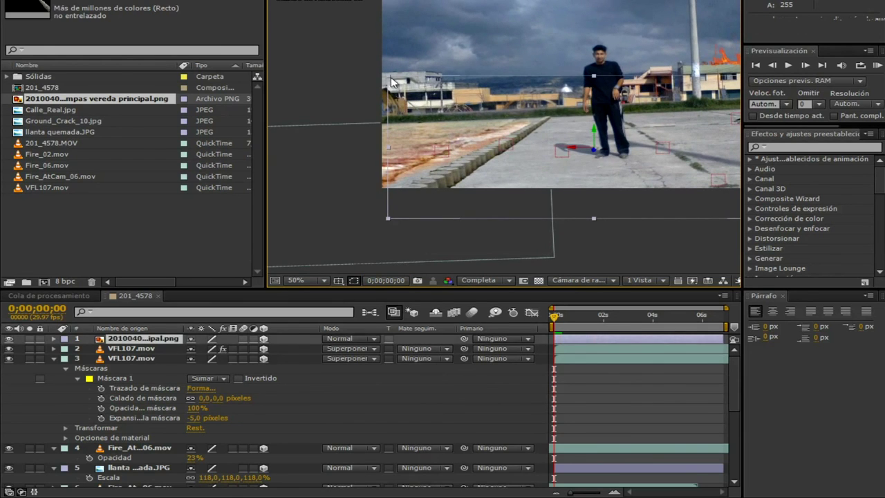
mouse_move(411, 77)
mouse_down()
mouse_move(416, 66)
mouse_move(415, 92)
mouse_up()
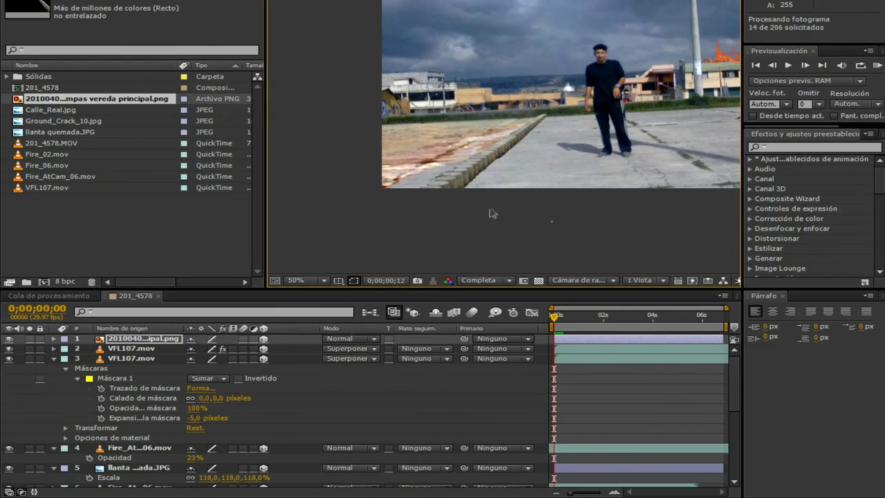
key(space)
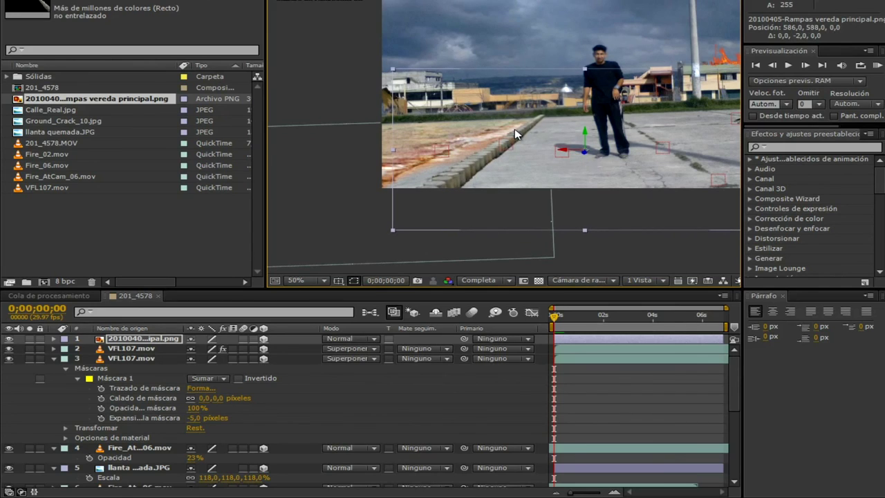
key(KP_0)
scroll(599, 148, down, 1)
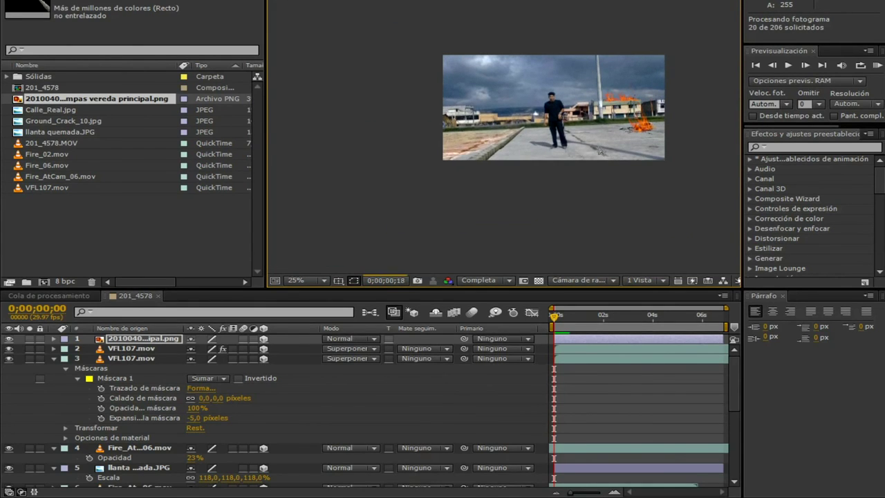
scroll(494, 165, up, 1)
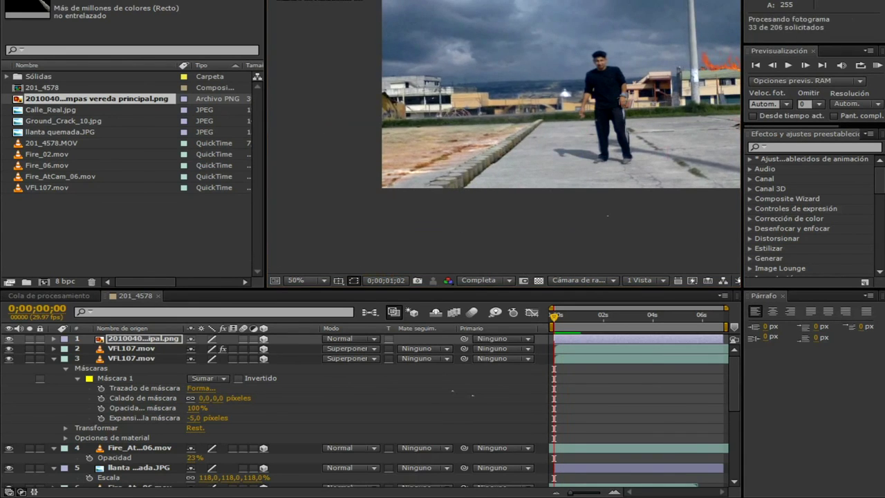